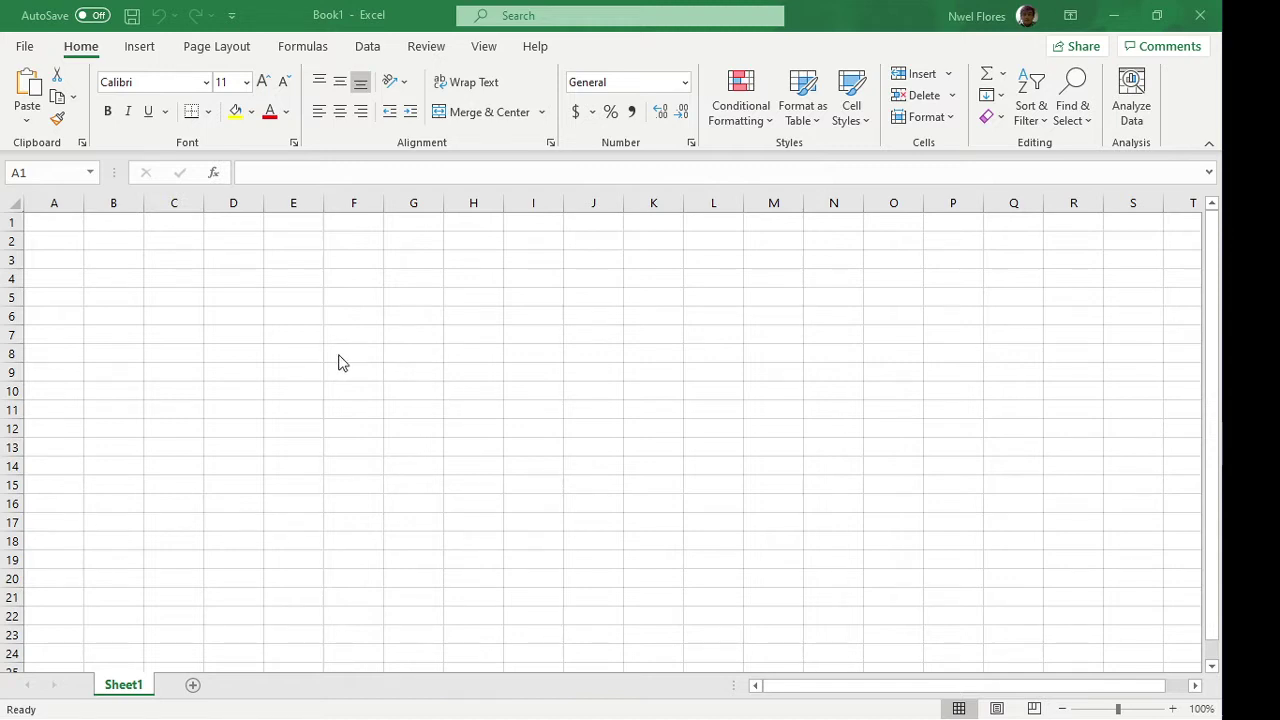
Get data from the workbook Data1.xlsx with cell E1 selected, and open its Sheet1 for transformation in the Power Query Editor.
{"action": "left_click", "coordinate": [294, 225]}
{"action": "left_click", "coordinate": [366, 47]}
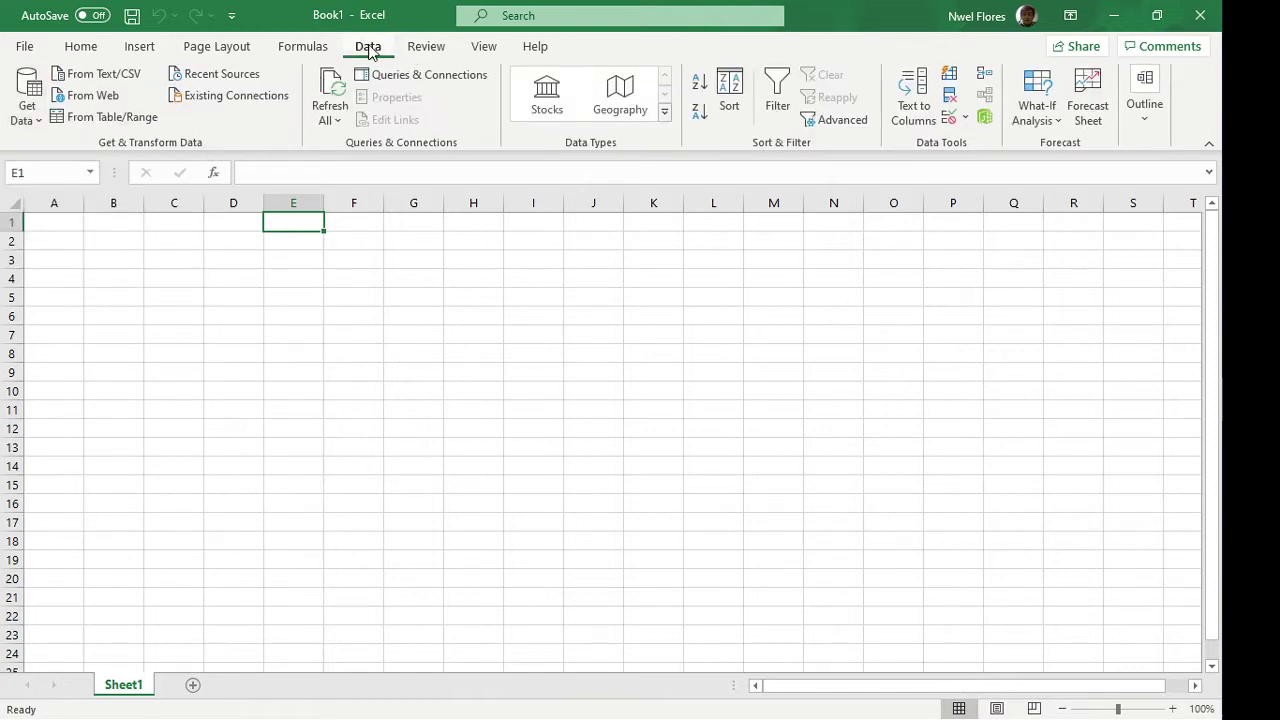
{"action": "left_click", "coordinate": [28, 118]}
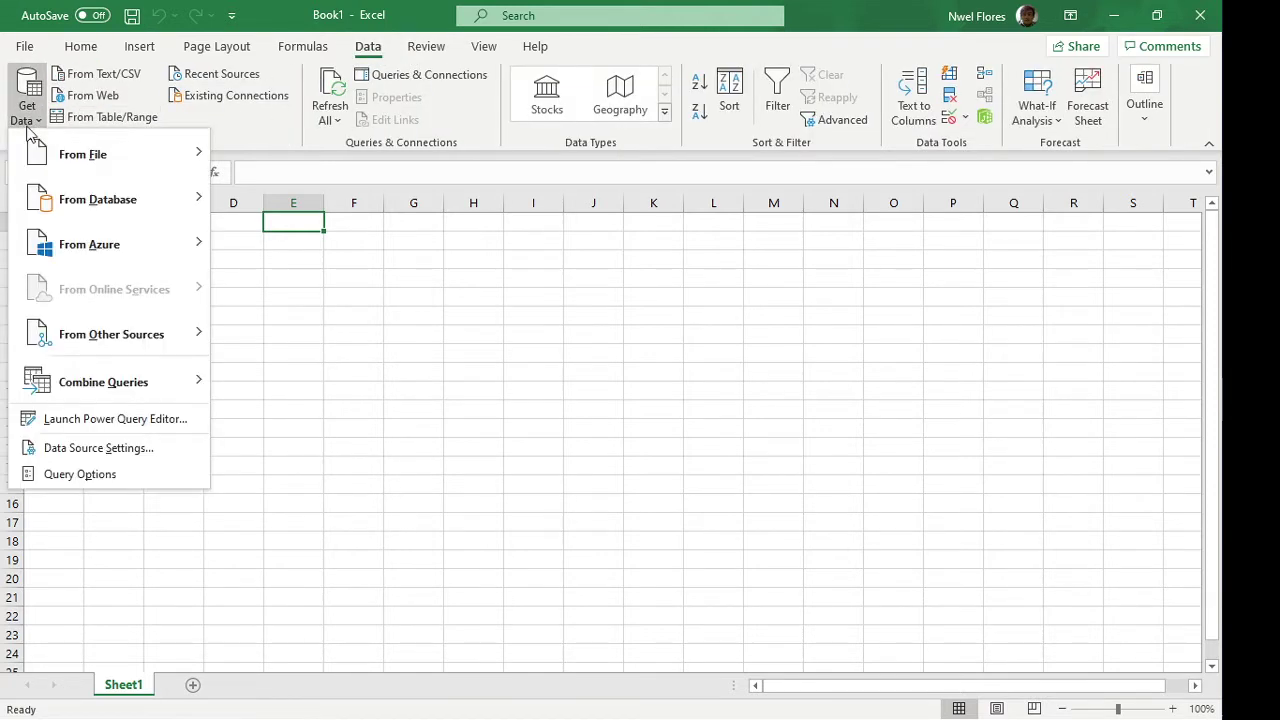
{"action": "mouse_move", "coordinate": [52, 156]}
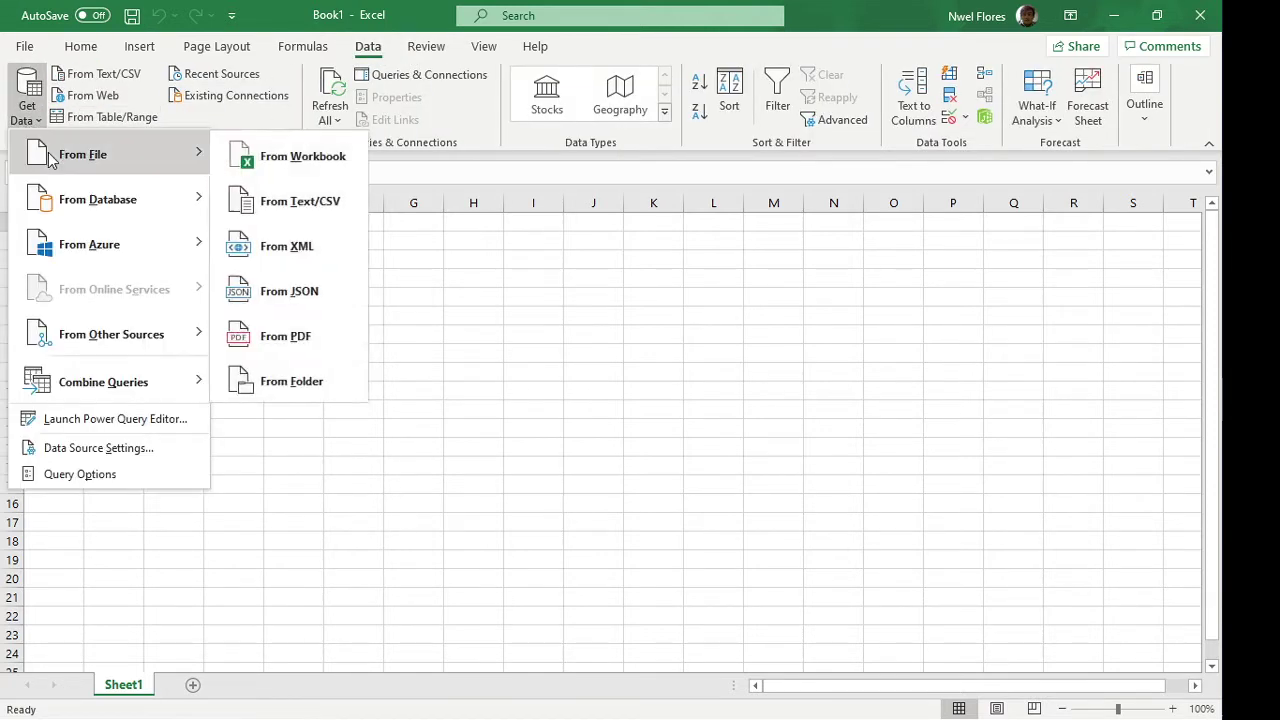
{"action": "left_click", "coordinate": [270, 166]}
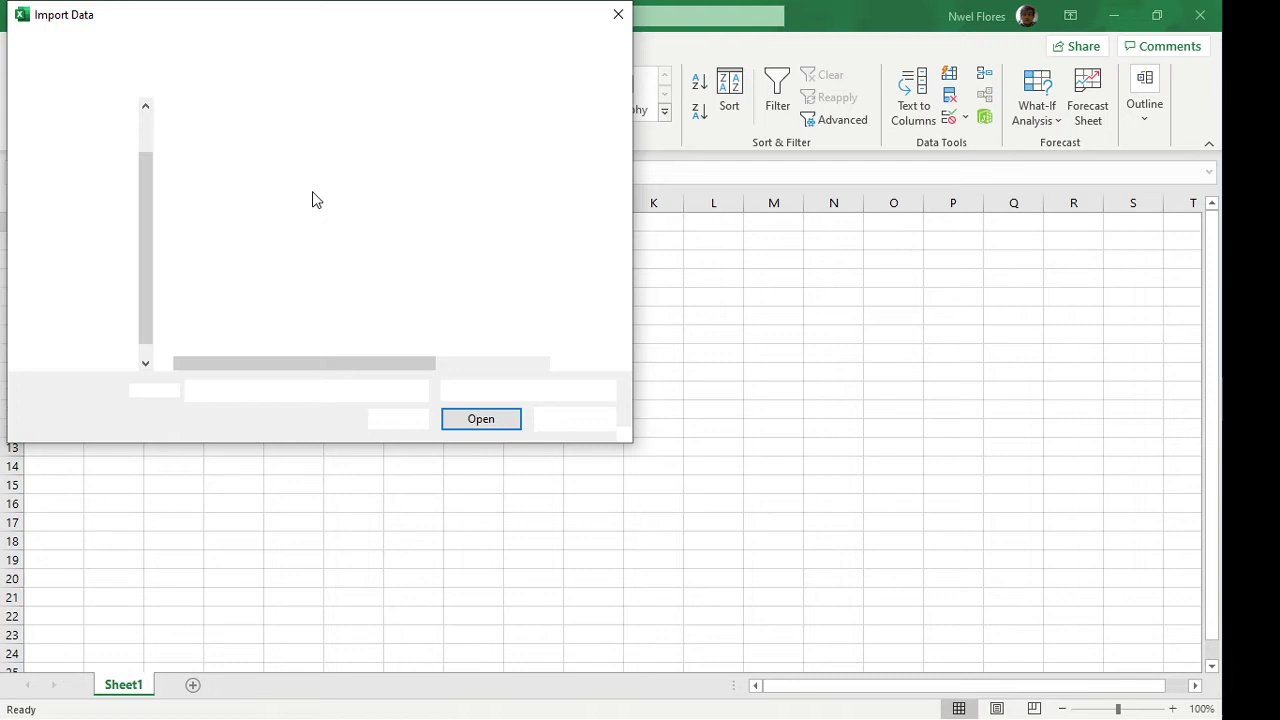
{"action": "left_click", "coordinate": [263, 158]}
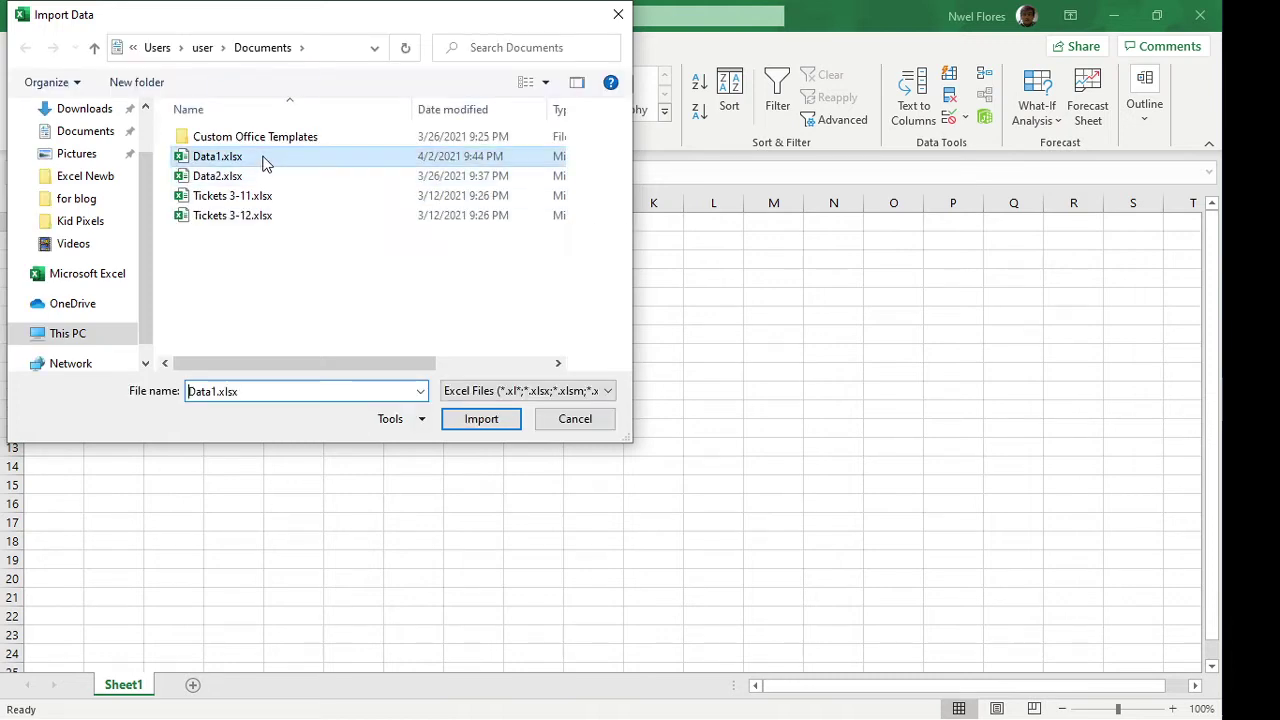
{"action": "left_click", "coordinate": [479, 420]}
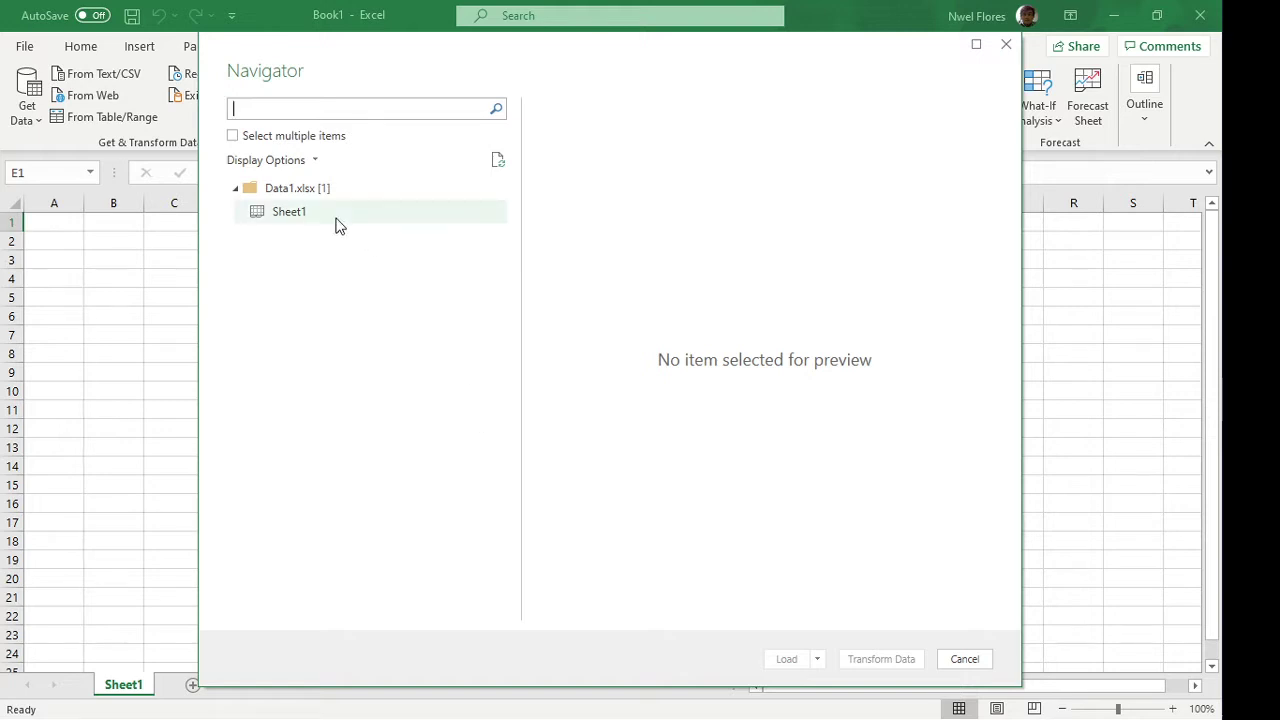
{"action": "left_click", "coordinate": [336, 224]}
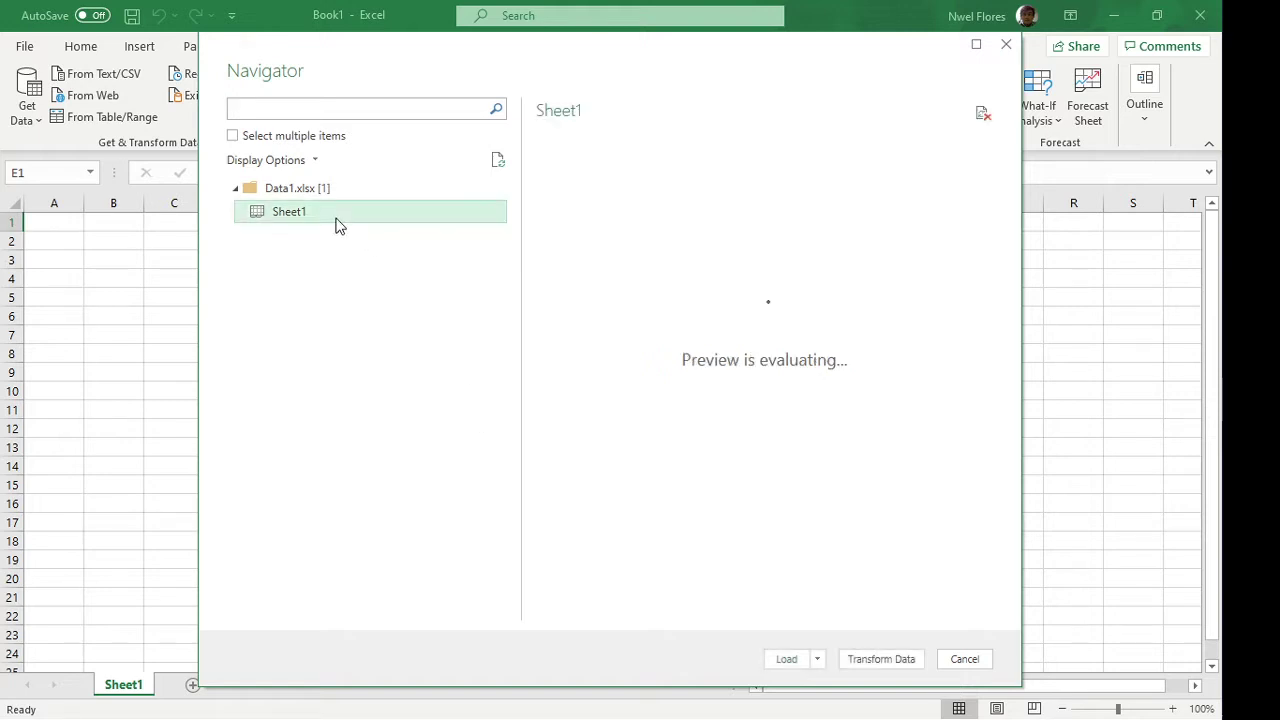
{"action": "left_click", "coordinate": [880, 659]}
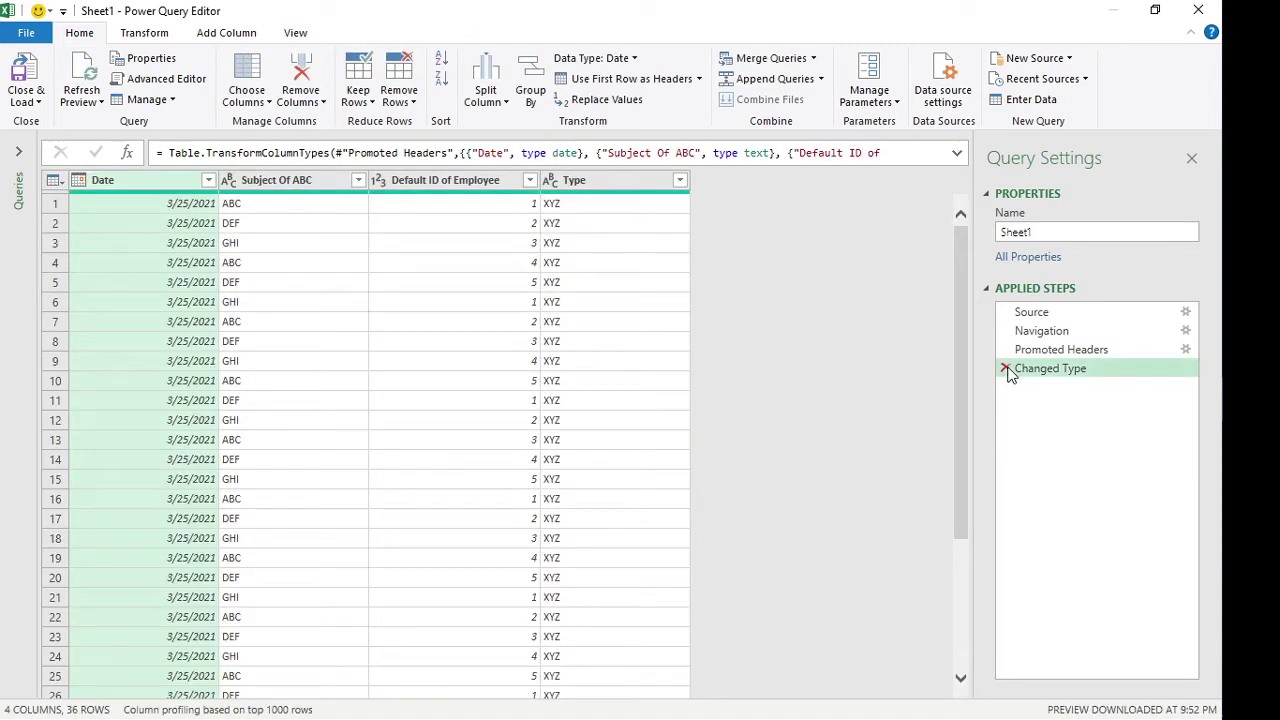
Delete the Changed Type step from the query and rename the column Subject Of ABC to Subject.
{"action": "left_click", "coordinate": [1005, 369]}
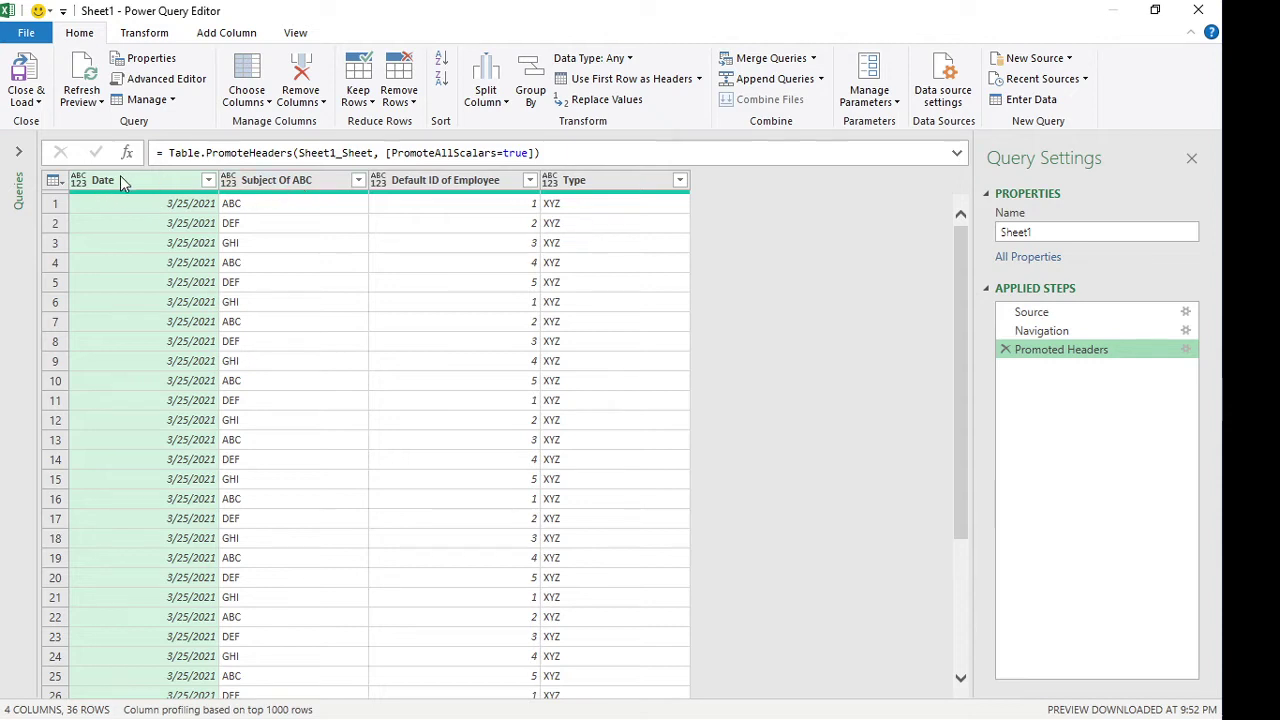
{"action": "left_click", "coordinate": [319, 184]}
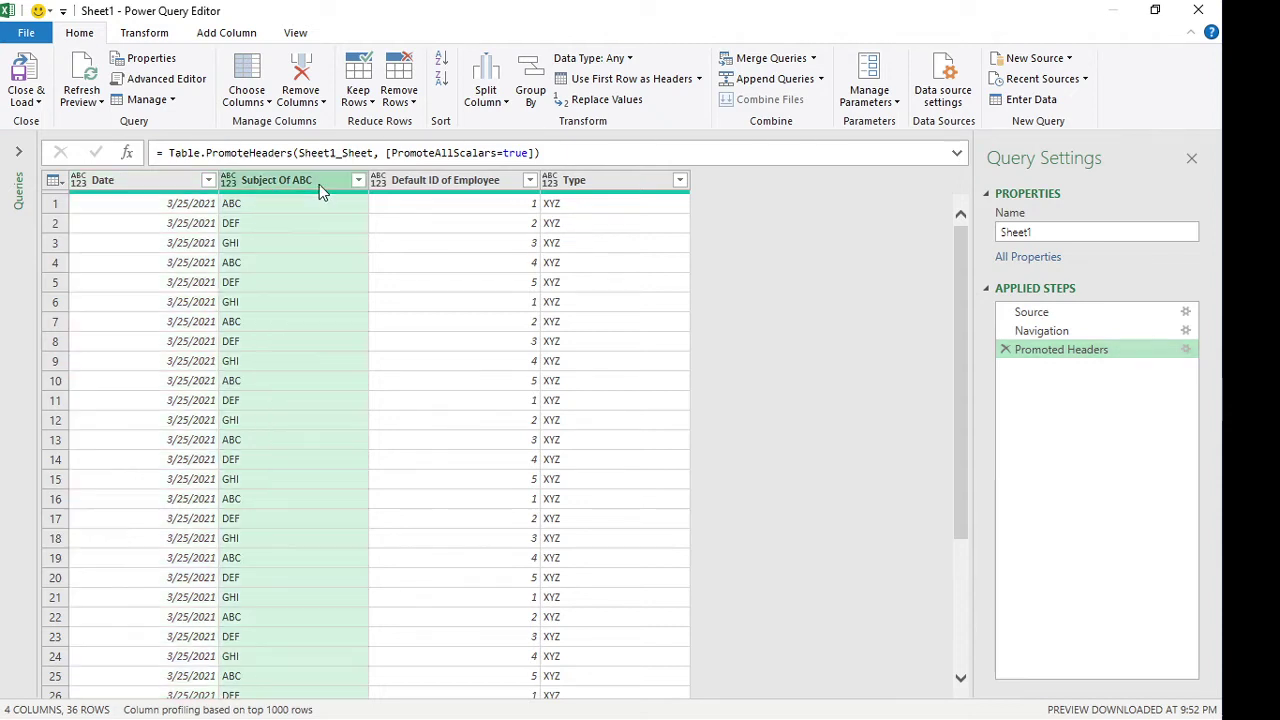
{"action": "double_click", "coordinate": [319, 184]}
{"action": "left_click_drag", "start_coordinate": [314, 184], "coordinate": [277, 183]}
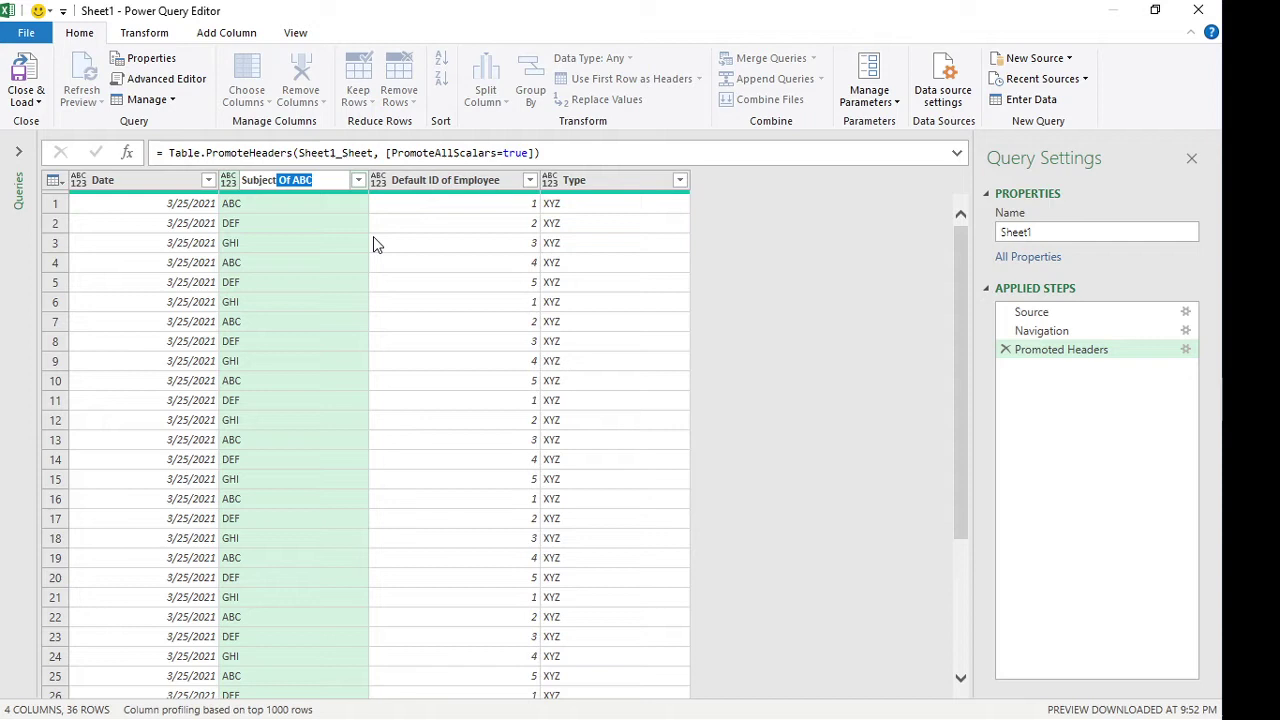
{"action": "key", "text": "BackSpace"}
{"action": "key", "text": "Return"}
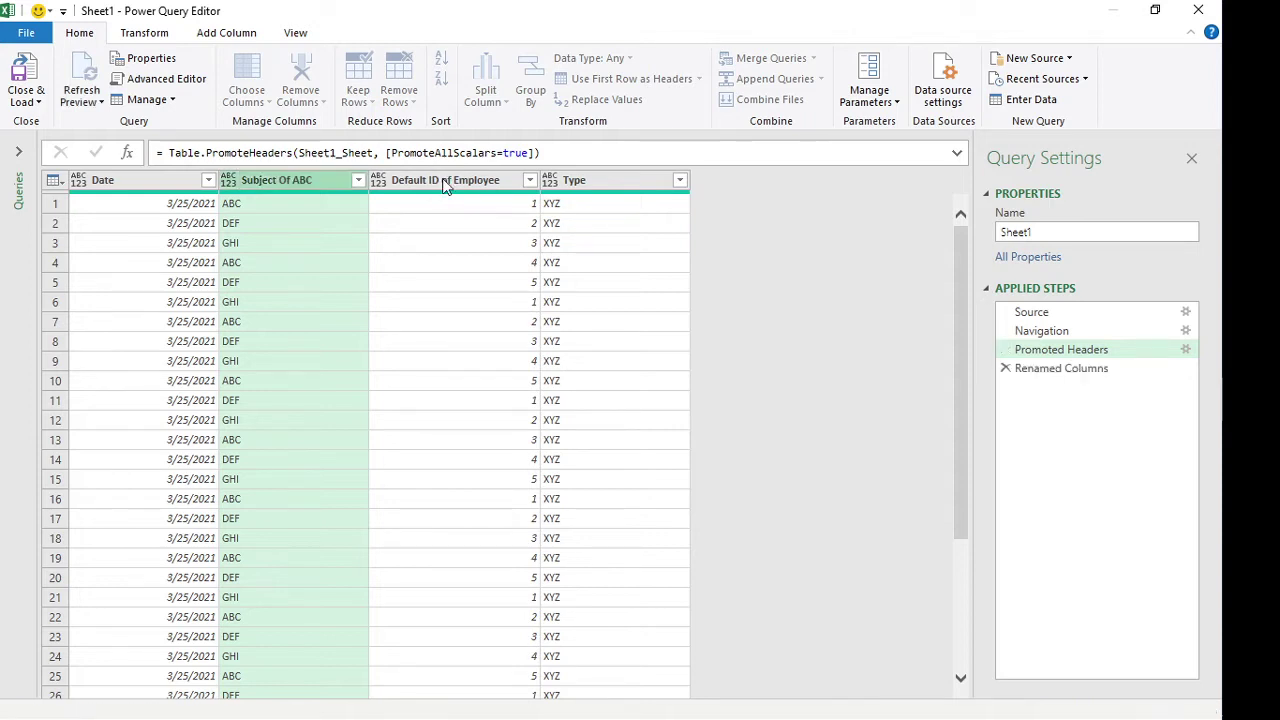
Rename the column Default ID of Employee to Default.
{"action": "left_click", "coordinate": [503, 190]}
{"action": "double_click", "coordinate": [503, 188]}
{"action": "left_click_drag", "start_coordinate": [500, 181], "coordinate": [436, 181]}
{"action": "key", "text": "BackSpace"}
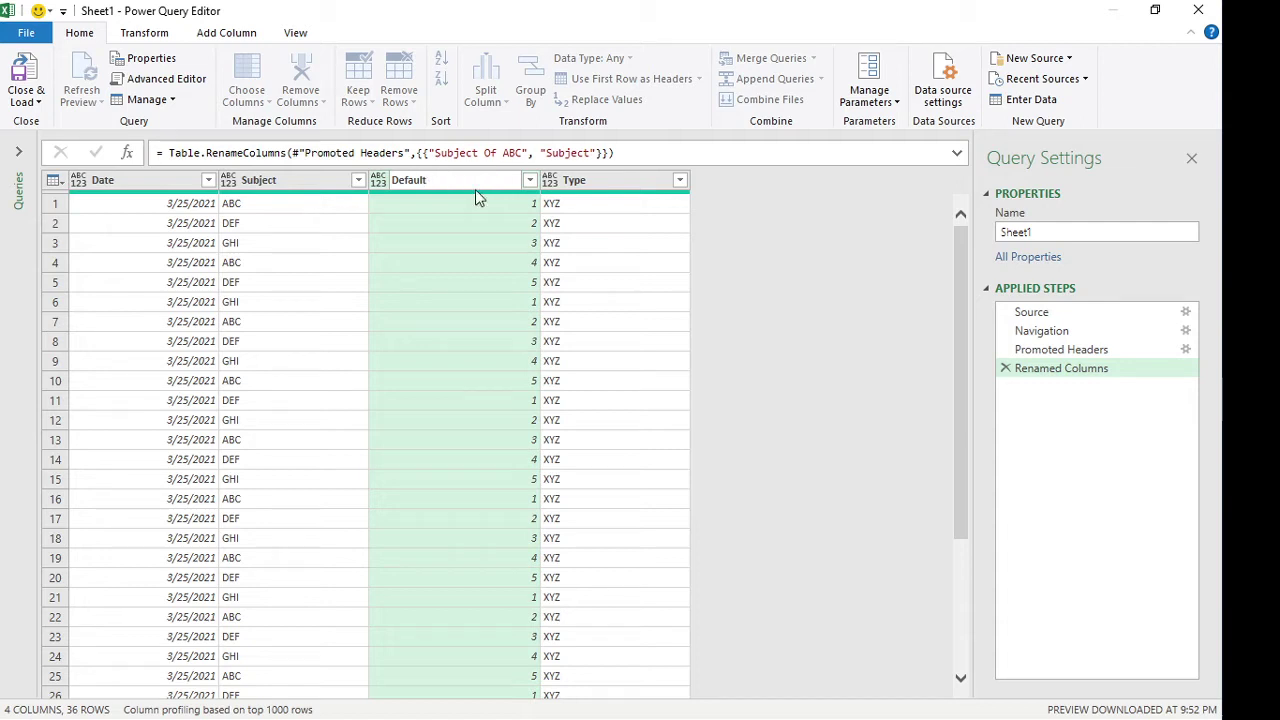
{"action": "key", "text": "Return"}
Close the query and load it as a table into the existing worksheet at cell E1.
{"action": "left_click", "coordinate": [18, 104]}
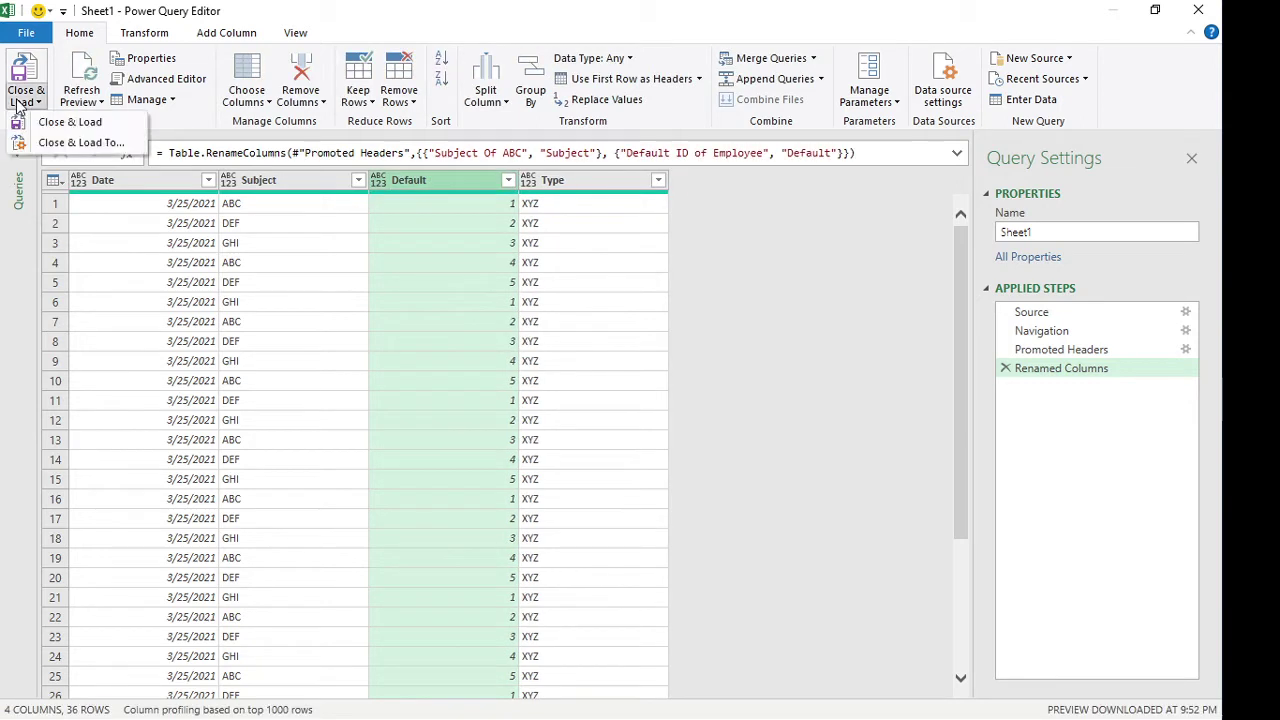
{"action": "left_click", "coordinate": [70, 142]}
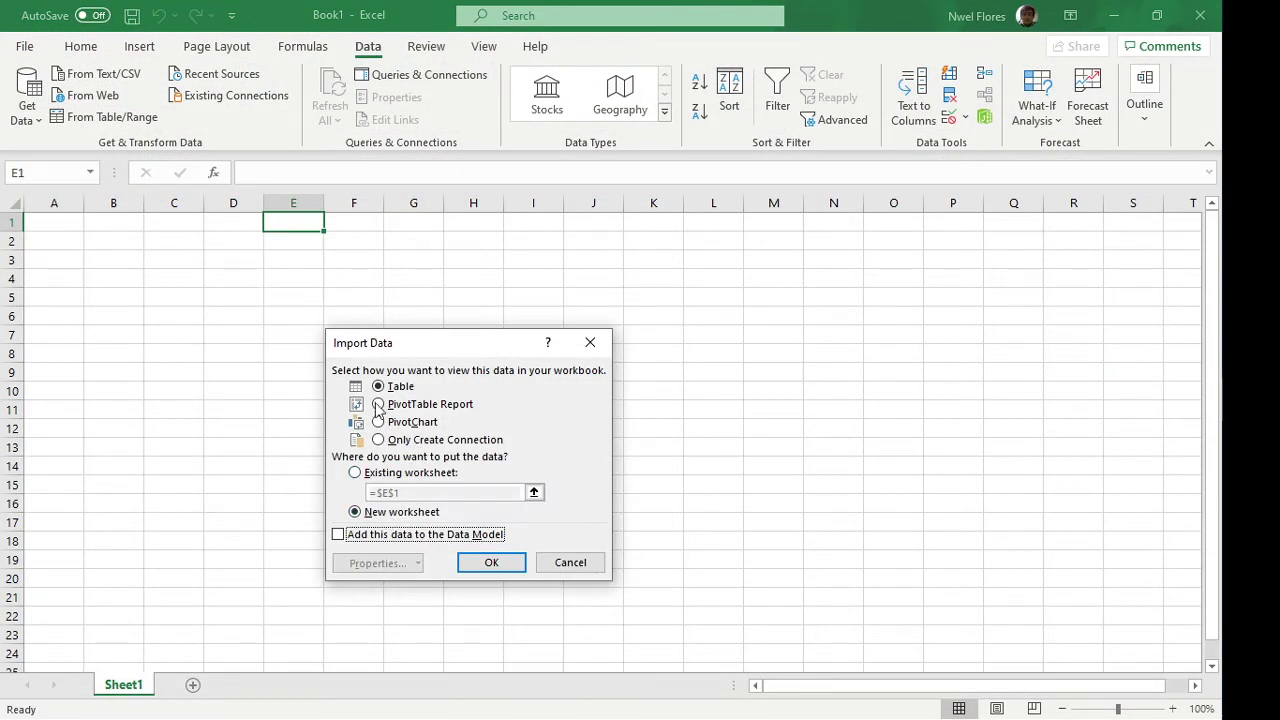
{"action": "left_click", "coordinate": [404, 474]}
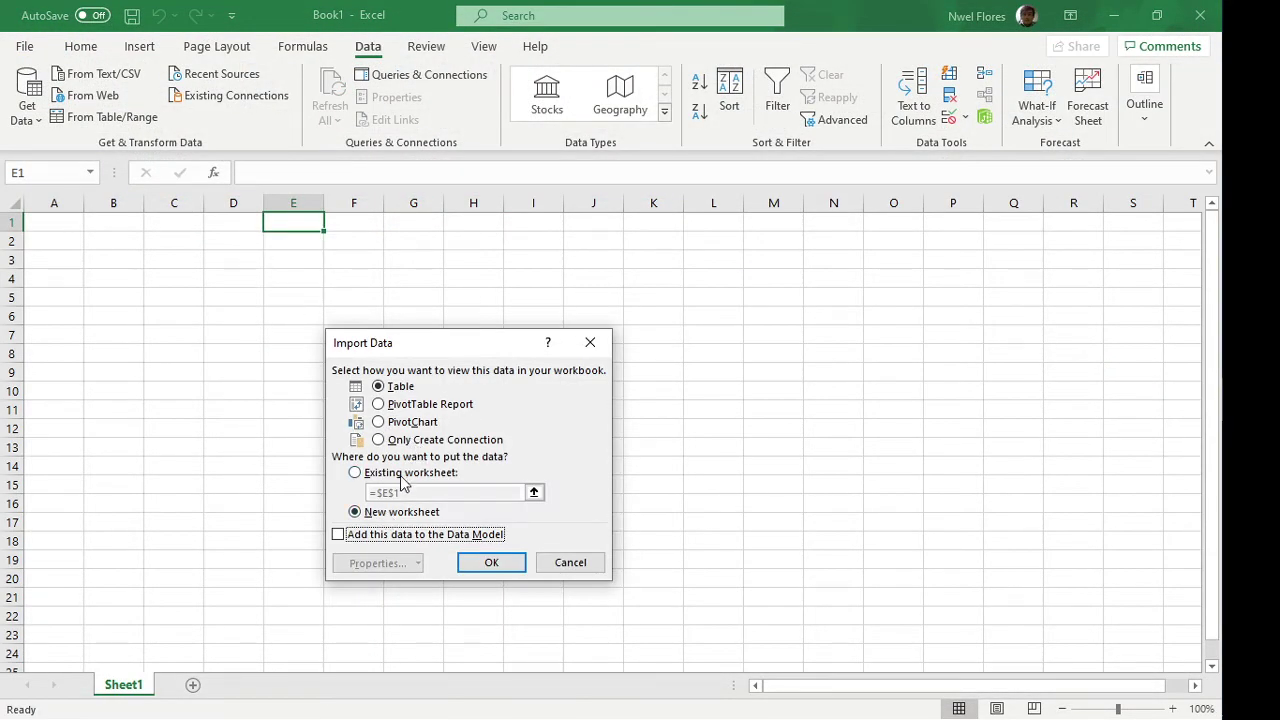
{"action": "left_click", "coordinate": [482, 562]}
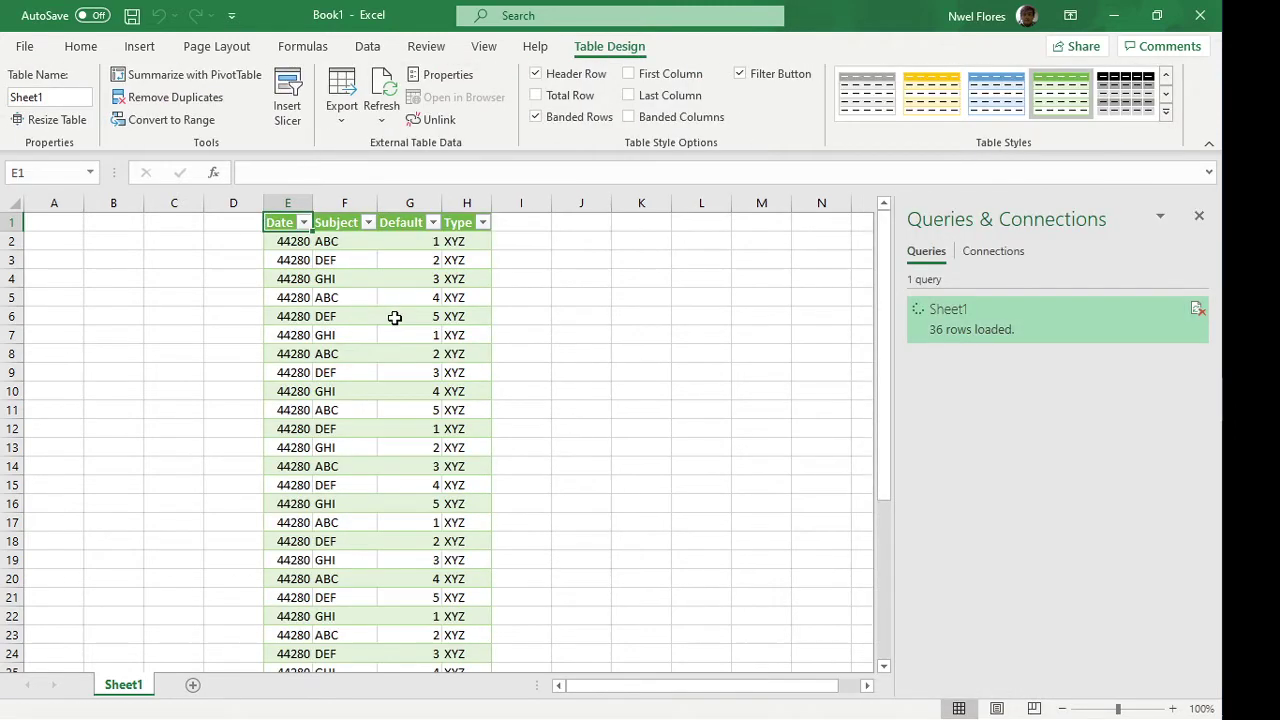
{"action": "left_click", "coordinate": [400, 316]}
{"action": "left_click_drag", "start_coordinate": [300, 262], "coordinate": [423, 472]}
{"action": "left_click", "coordinate": [334, 334]}
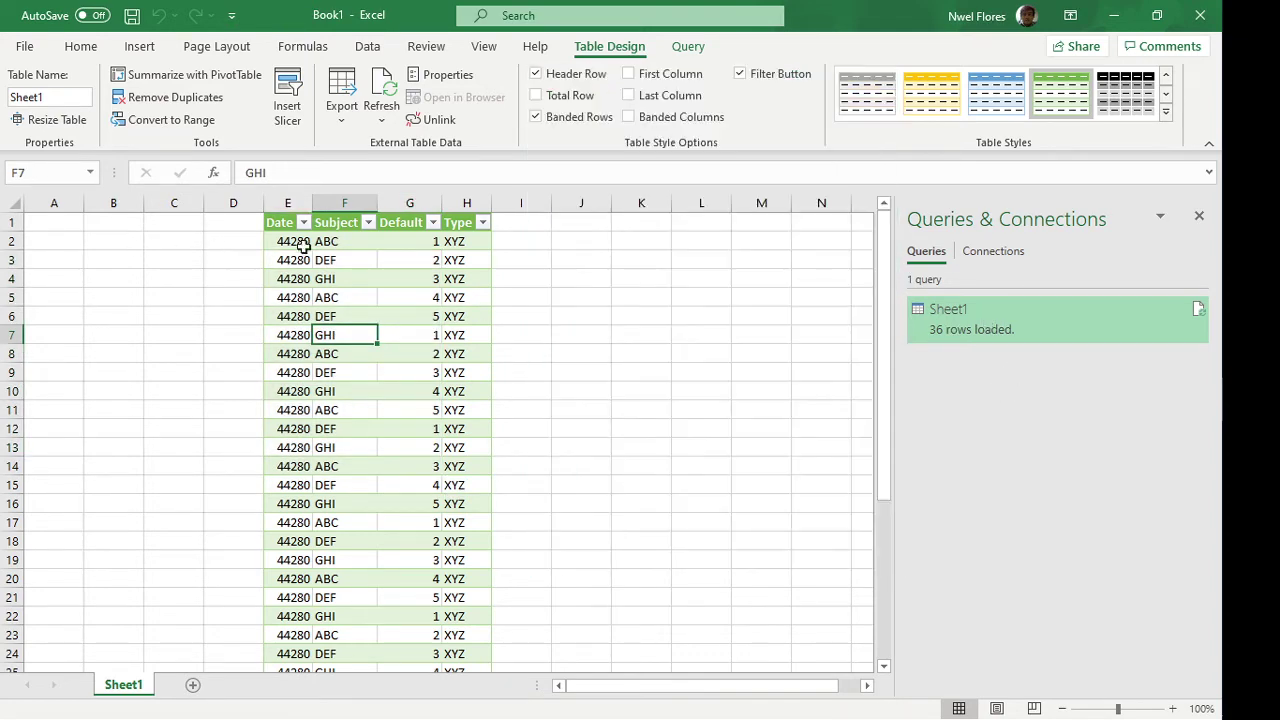
{"action": "left_click_drag", "start_coordinate": [280, 222], "coordinate": [470, 222]}
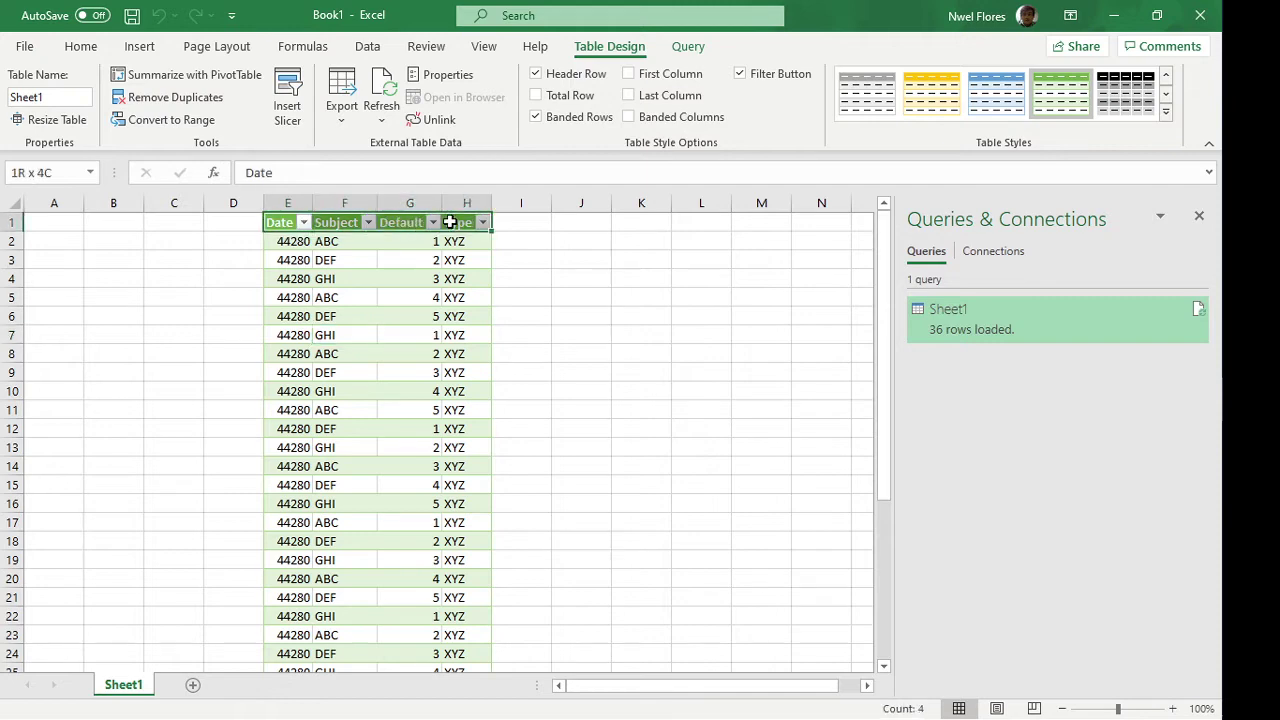
Reopen the Sheet1 query and examine the old and new column names in the Renamed Columns step's formula, then close the editor.
{"action": "left_click", "coordinate": [114, 248]}
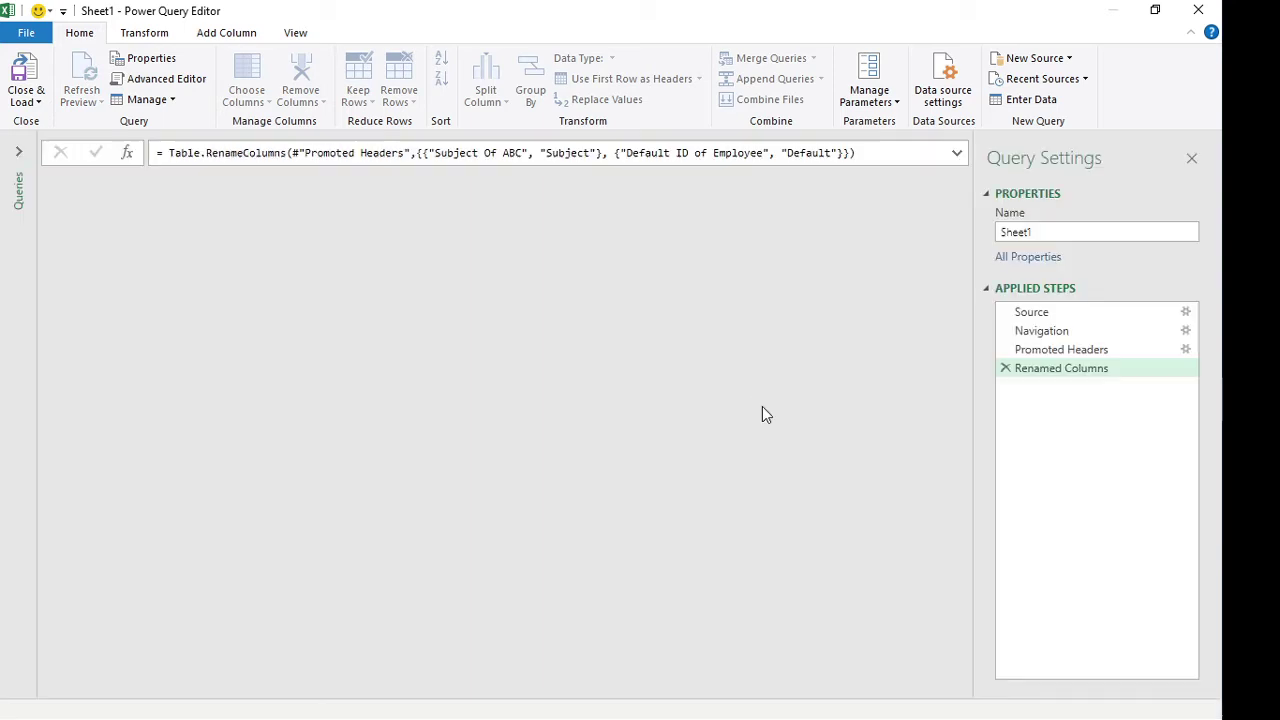
{"action": "left_click", "coordinate": [957, 155]}
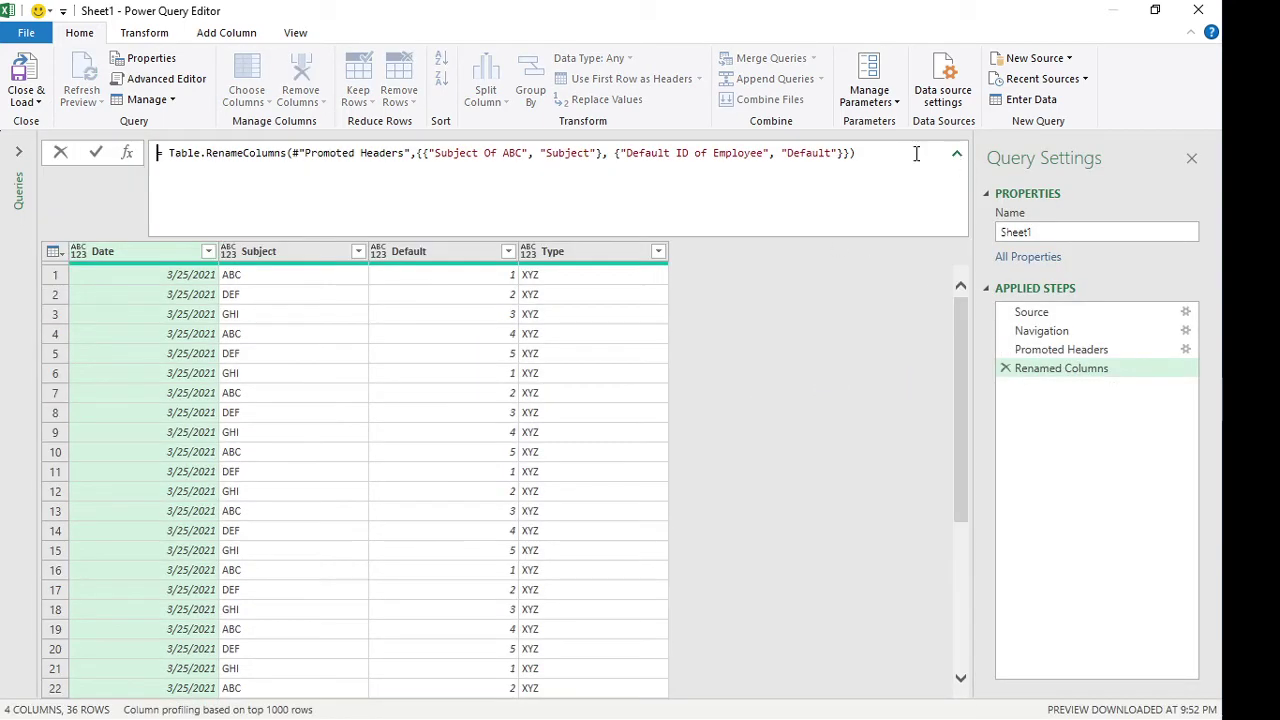
{"action": "left_click", "coordinate": [249, 153]}
{"action": "left_click", "coordinate": [418, 155]}
{"action": "left_click", "coordinate": [437, 155]}
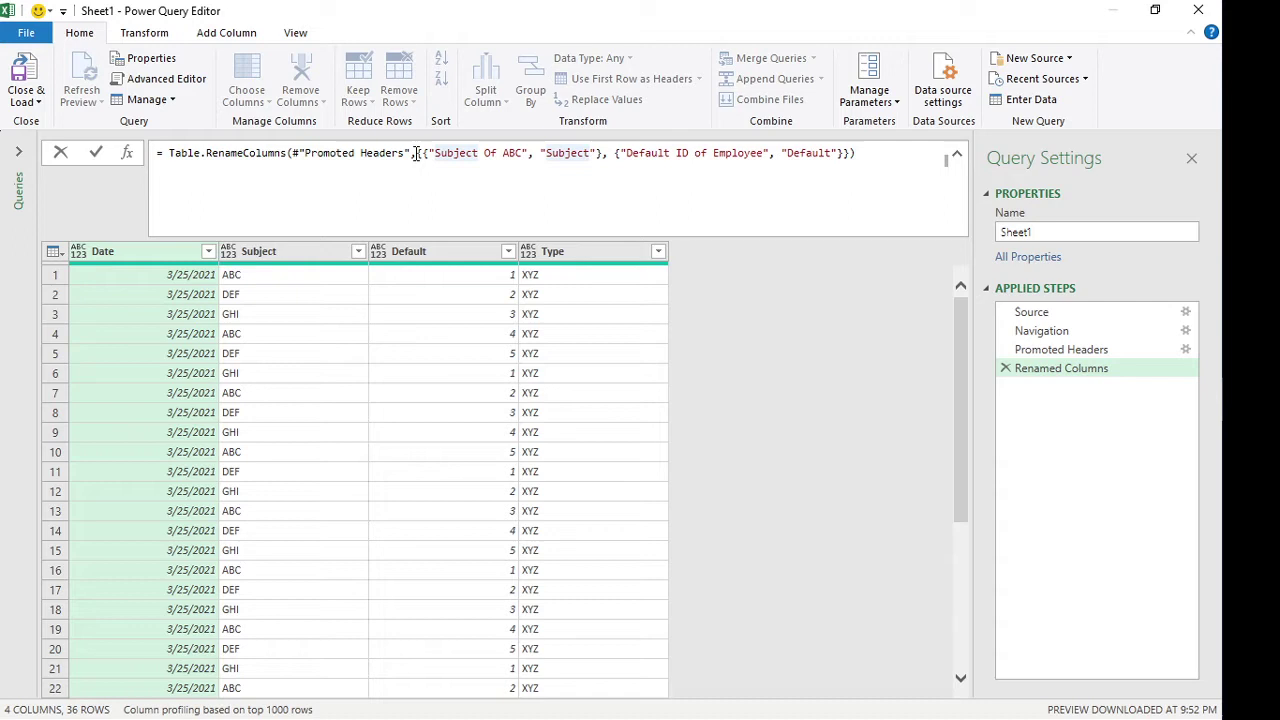
{"action": "left_click_drag", "start_coordinate": [416, 155], "coordinate": [846, 160]}
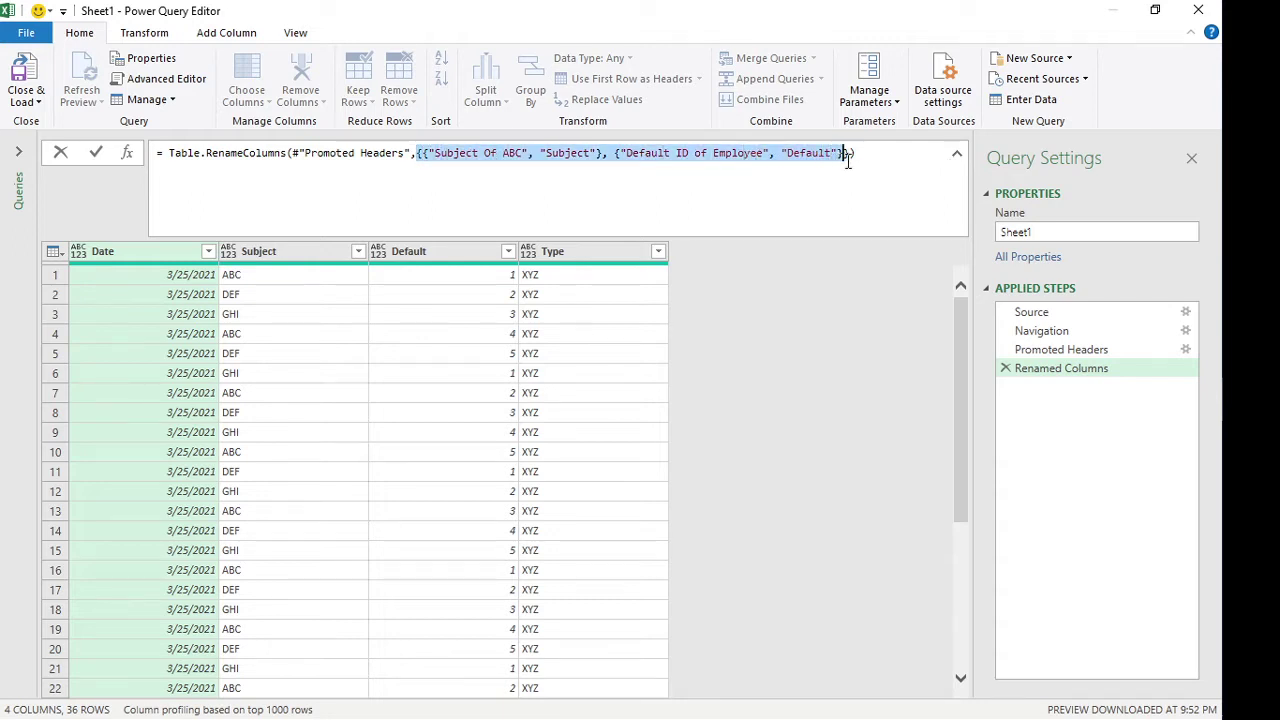
{"action": "left_click", "coordinate": [437, 155]}
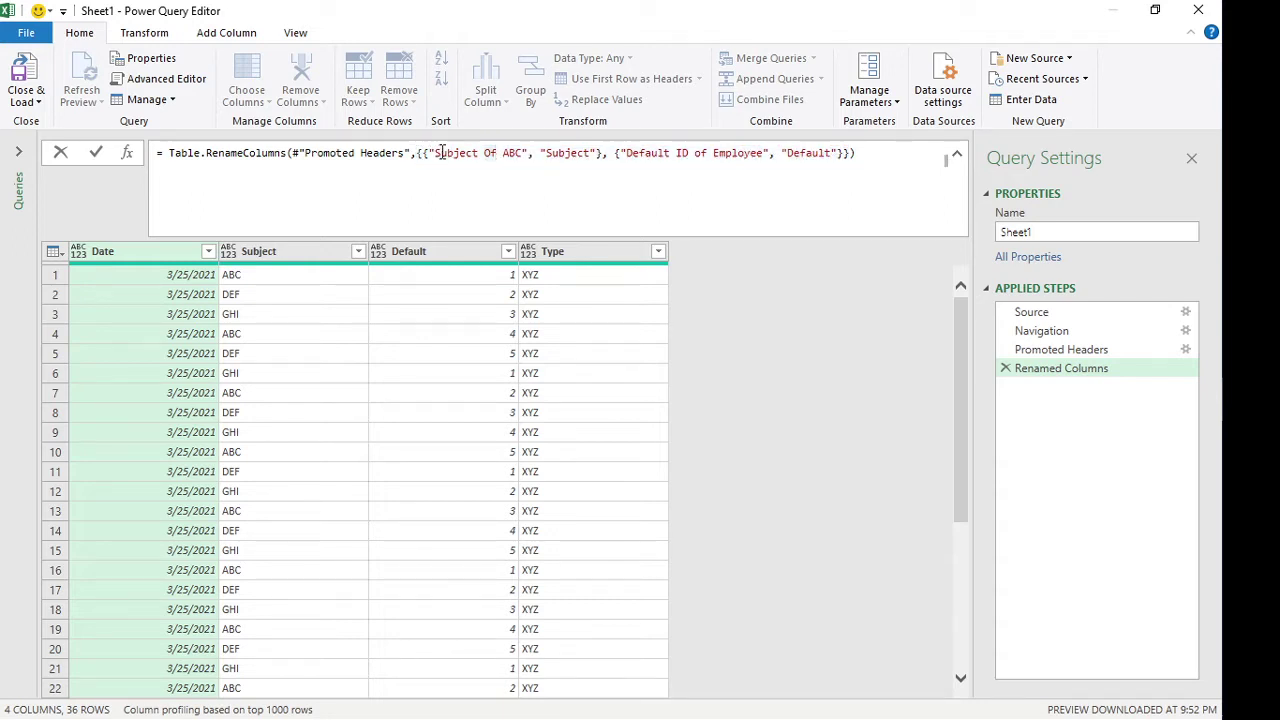
{"action": "left_click_drag", "start_coordinate": [435, 155], "coordinate": [550, 153]}
{"action": "left_click", "coordinate": [685, 155]}
{"action": "left_click_drag", "start_coordinate": [766, 155], "coordinate": [665, 155]}
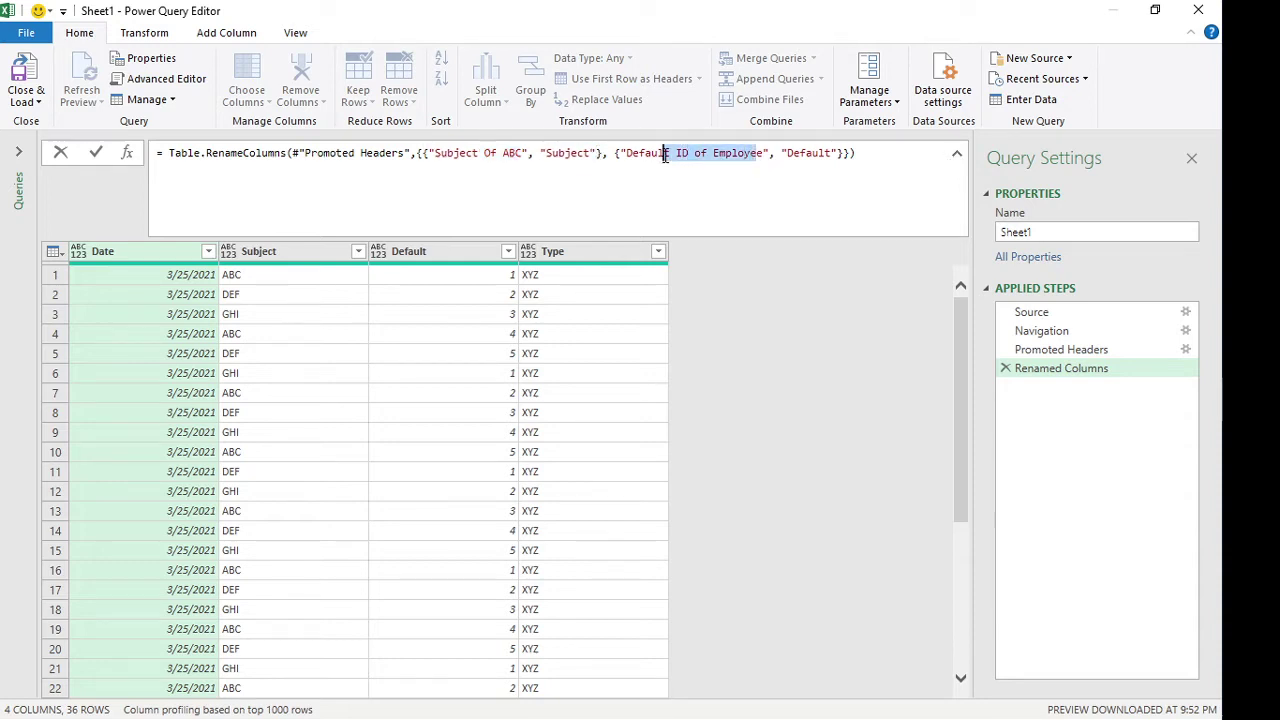
{"action": "left_click_drag", "start_coordinate": [832, 154], "coordinate": [789, 154]}
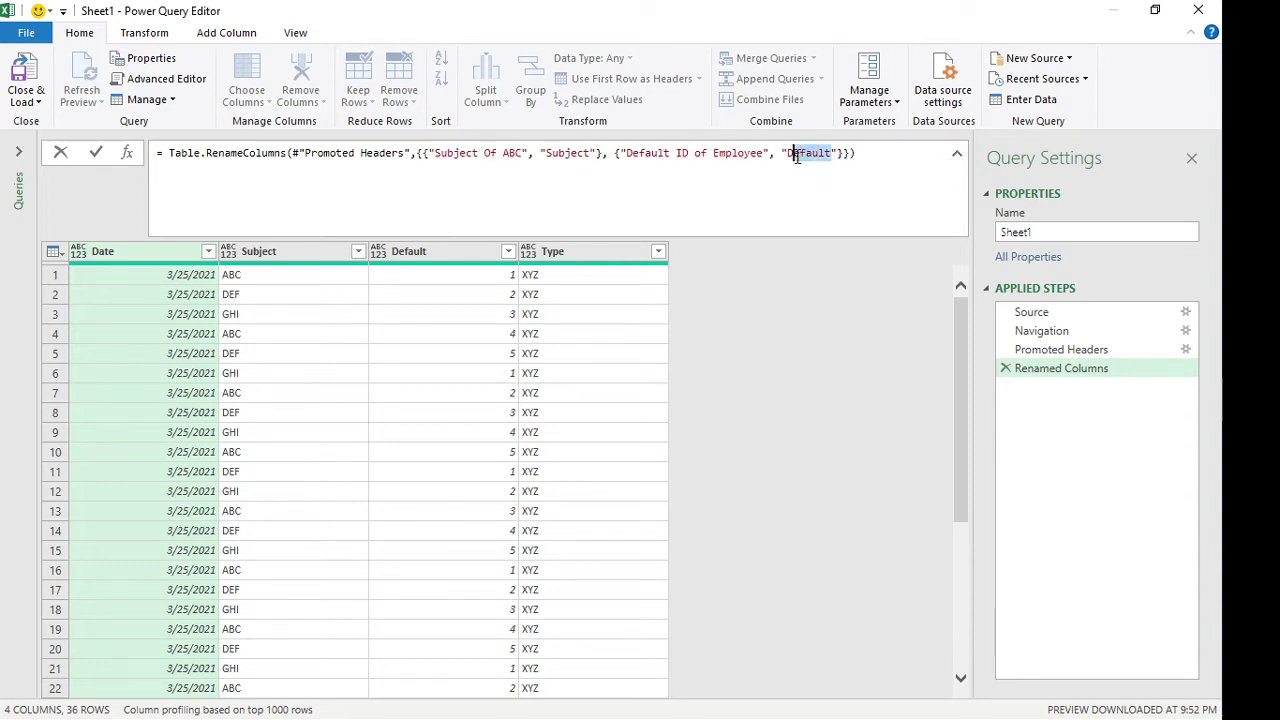
{"action": "left_click", "coordinate": [883, 156]}
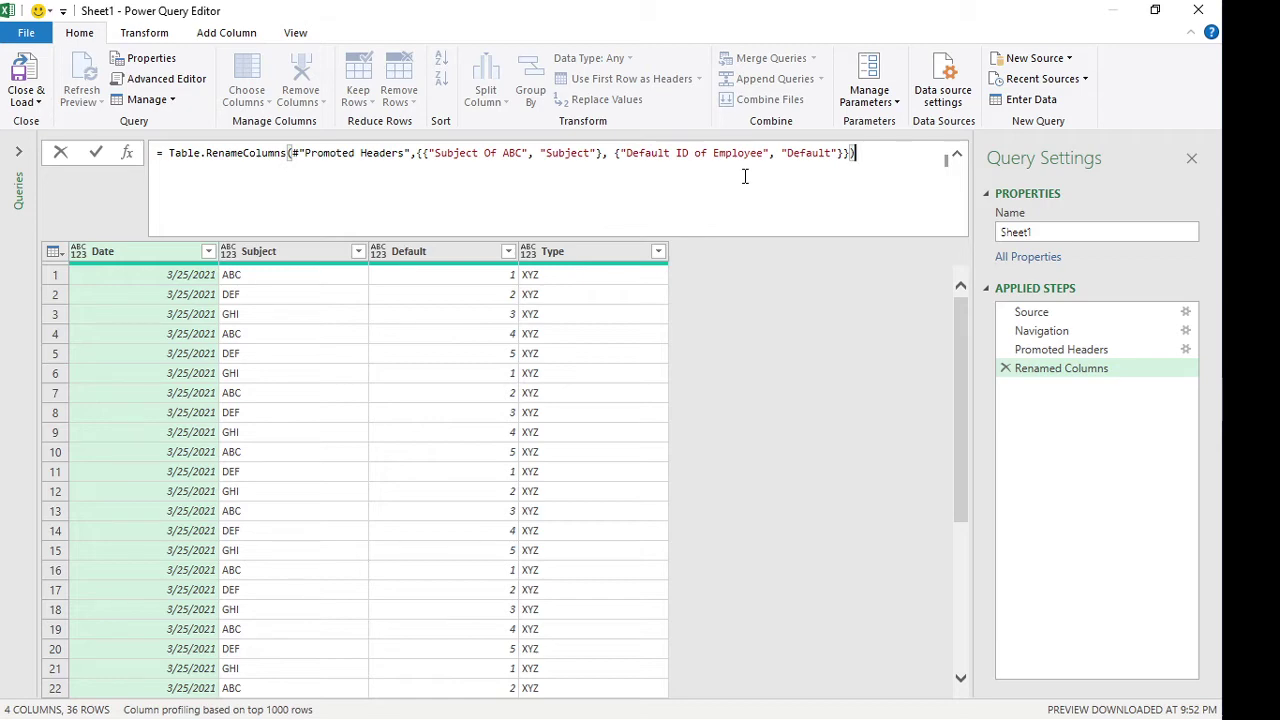
{"action": "left_click", "coordinate": [1197, 12]}
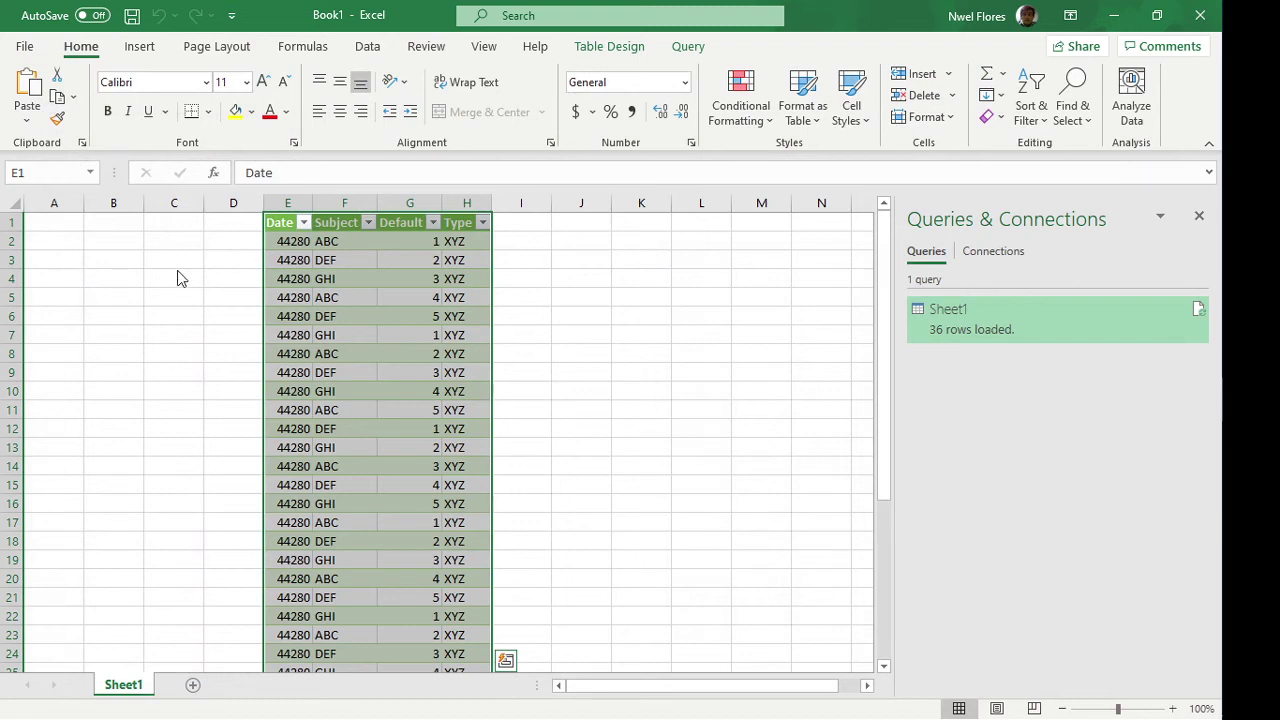
Enter the column titles Old in cell A1 and New Header in cell B1.
{"action": "left_click", "coordinate": [91, 243]}
{"action": "left_click", "coordinate": [70, 224]}
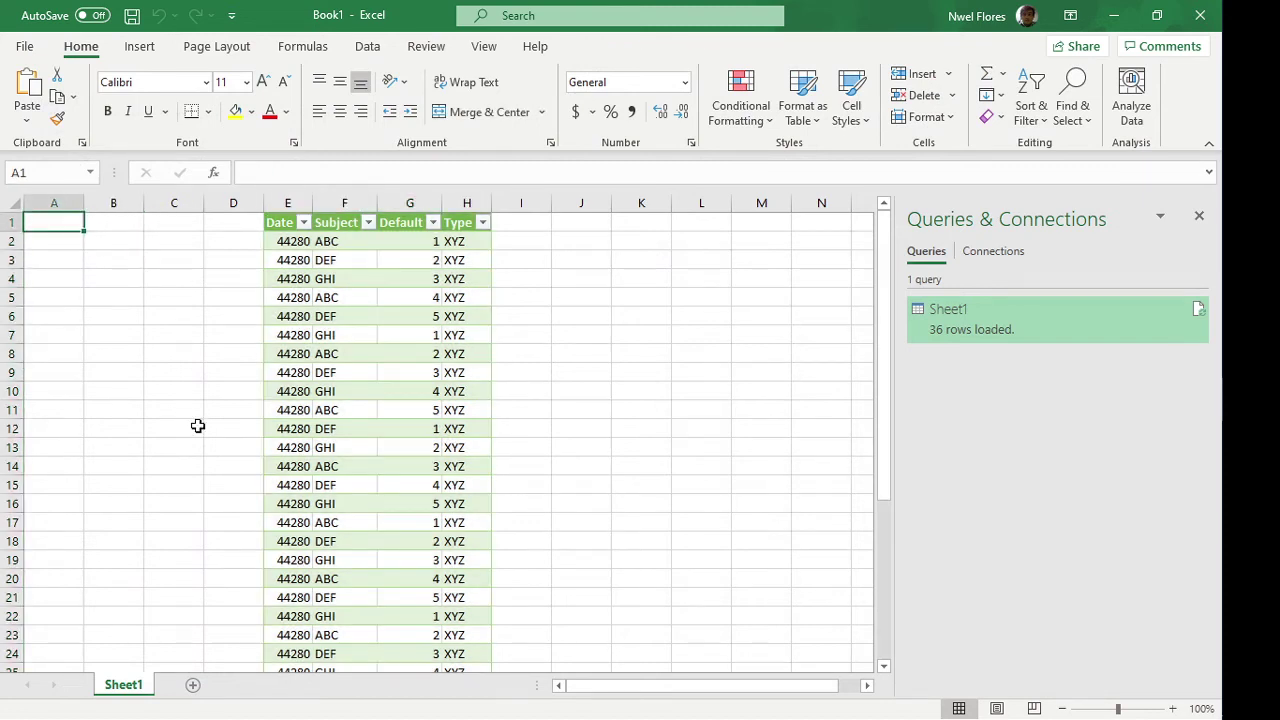
{"action": "type", "text": "Old"}
{"action": "key", "text": "Tab"}
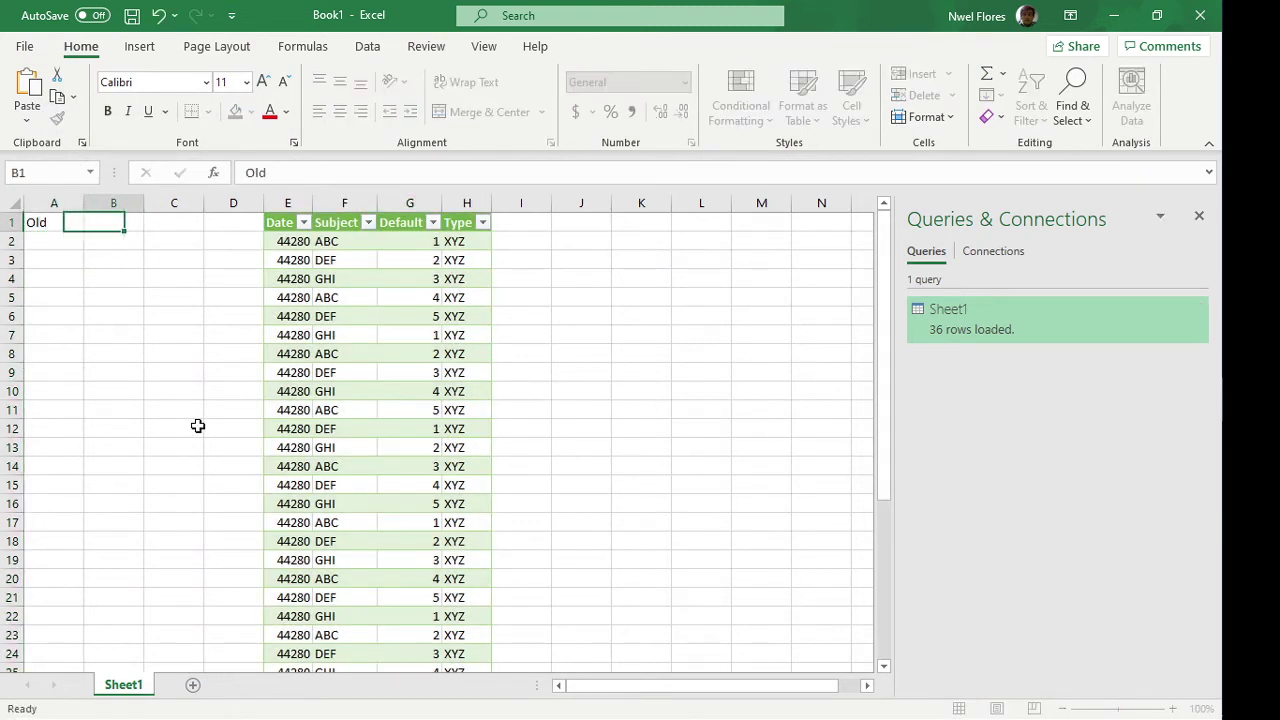
{"action": "type", "text": "New"}
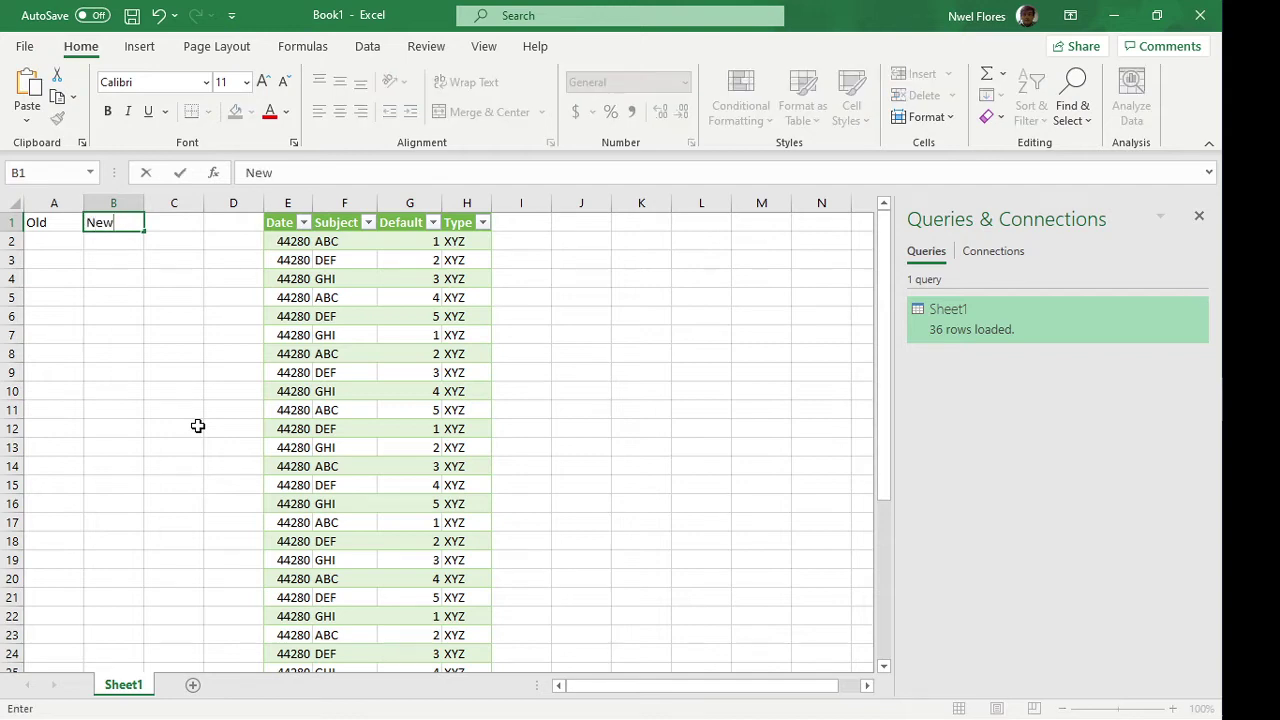
{"action": "type", "text": " Header"}
{"action": "key", "text": "Return"}
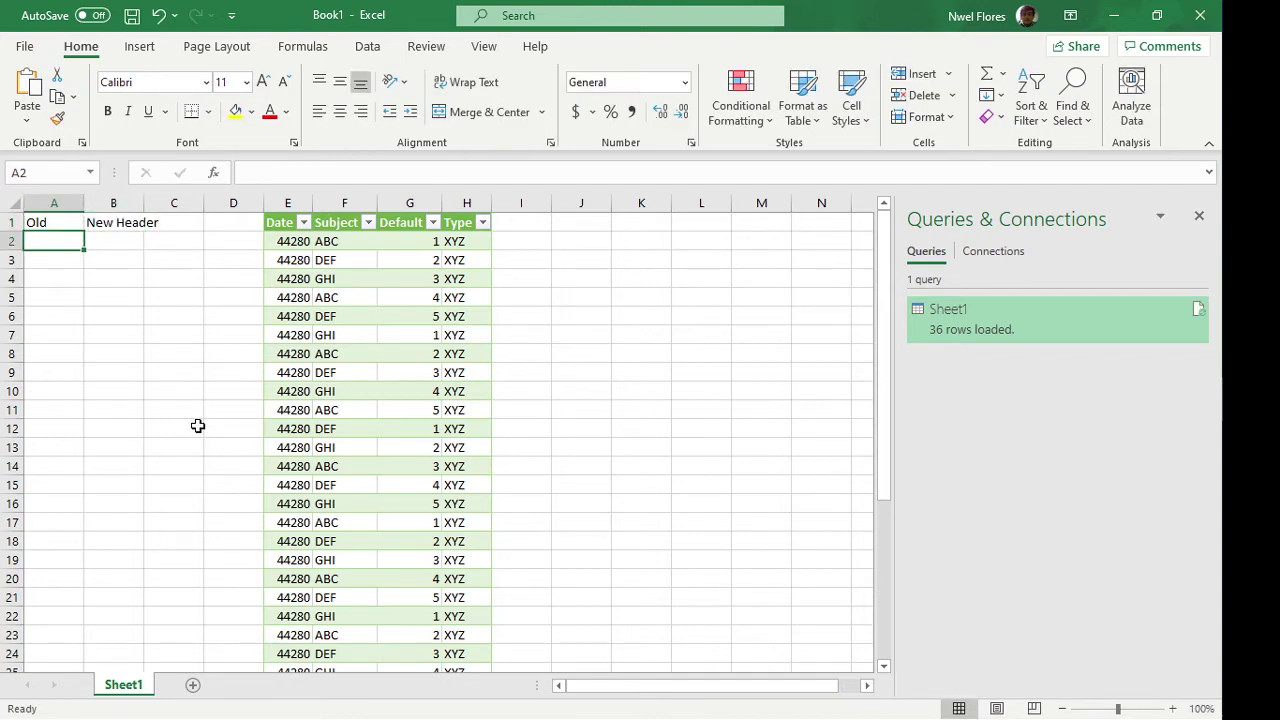
Enter the old header names Date, Subject Of ABC and Default ID of Employee in cells A2 to A4.
{"action": "type", "text": "Date"}
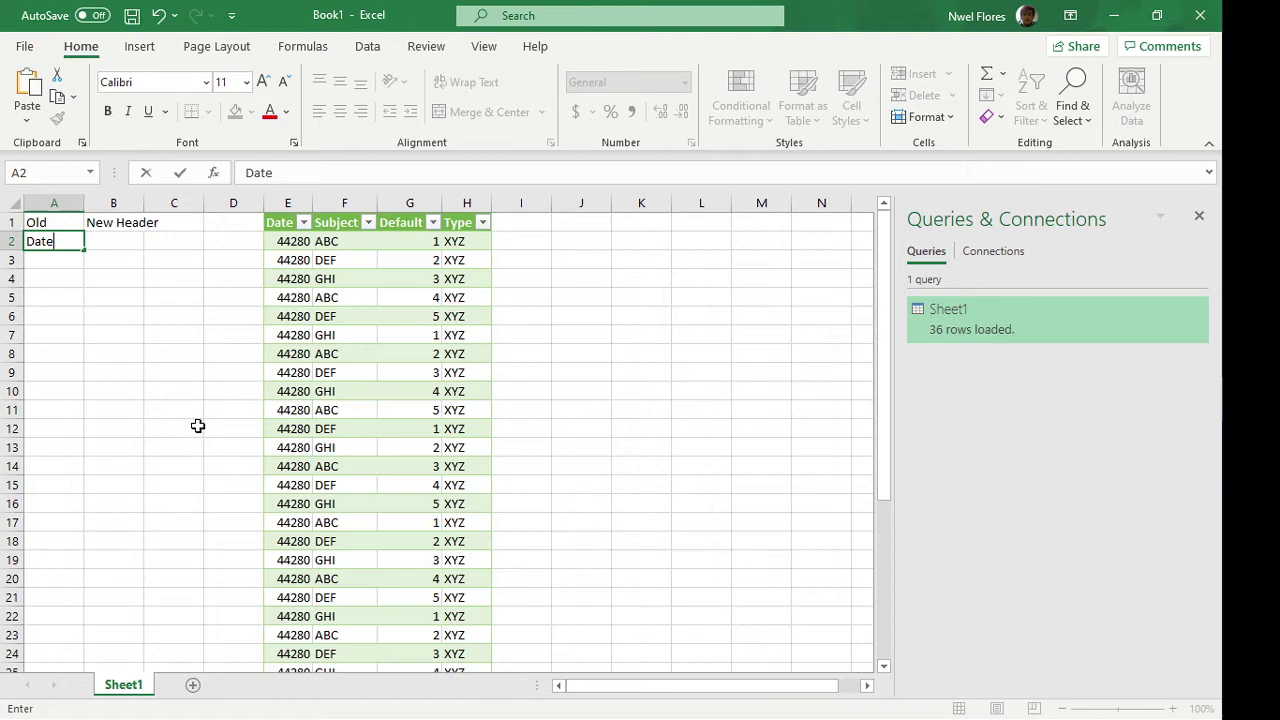
{"action": "key", "text": "Return"}
{"action": "type", "text": "Subject"}
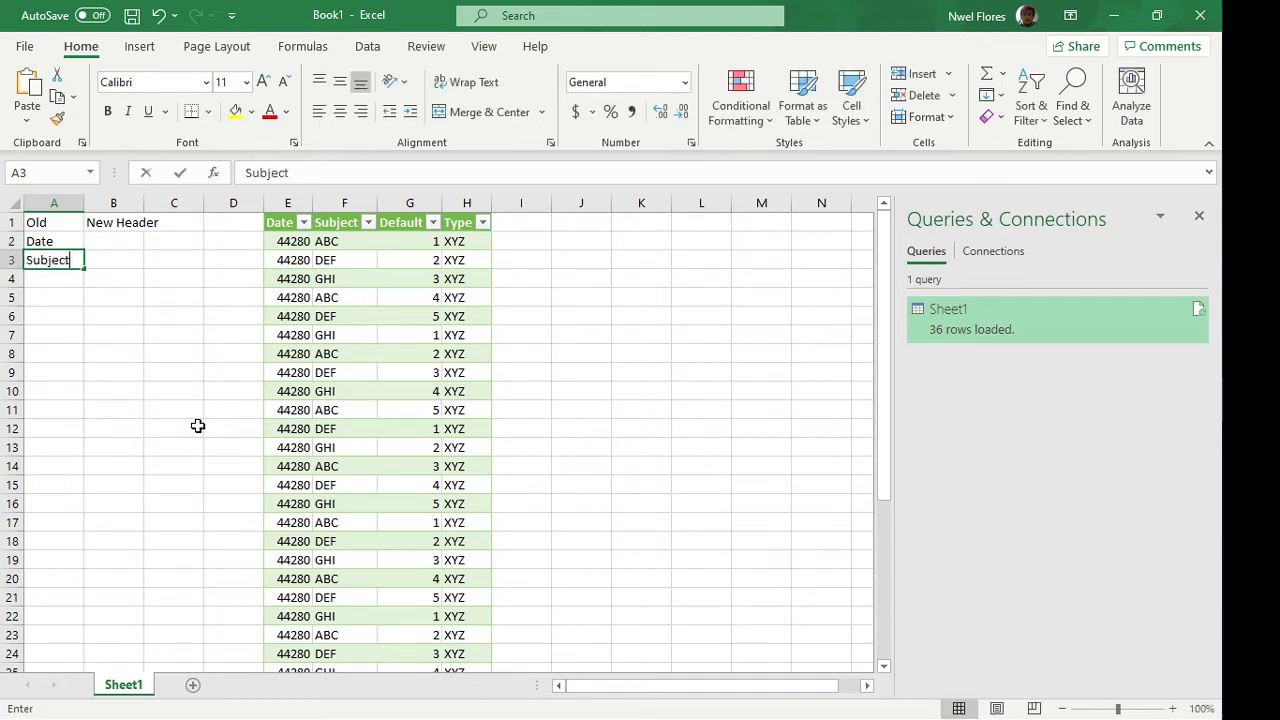
{"action": "type", "text": " Of ABC"}
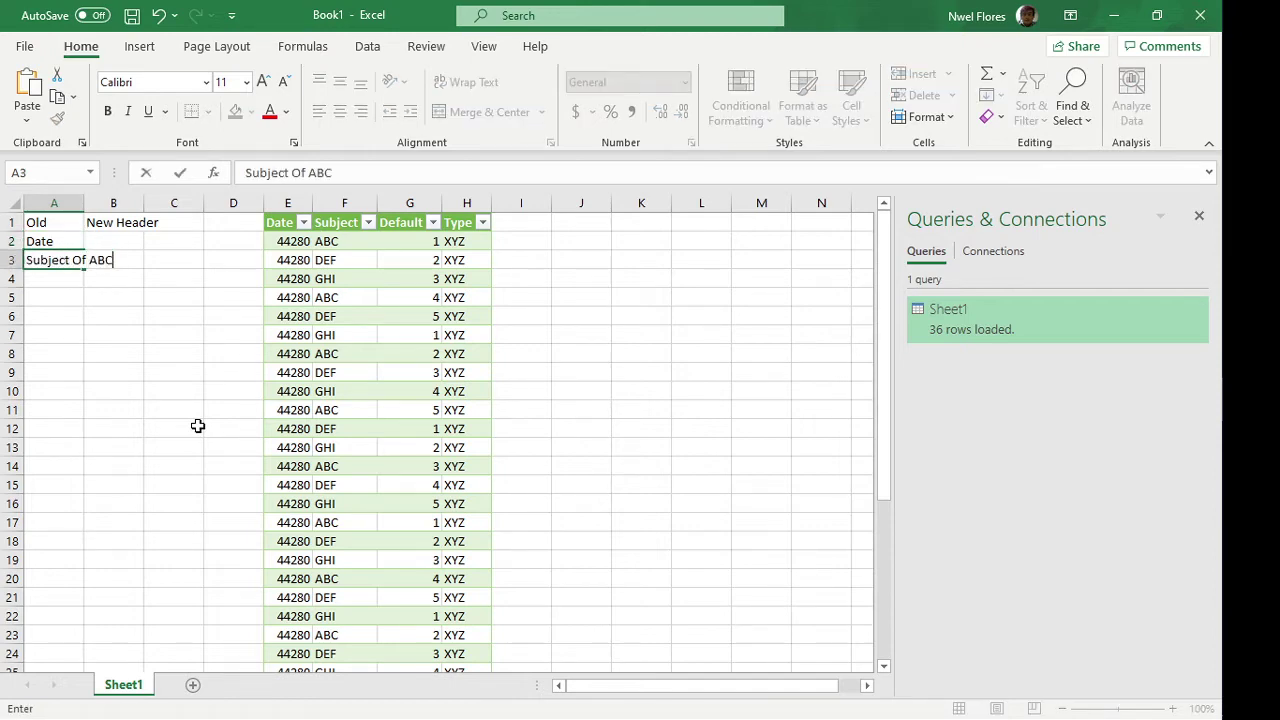
{"action": "key", "text": "Return"}
{"action": "type", "text": "Deaf"}
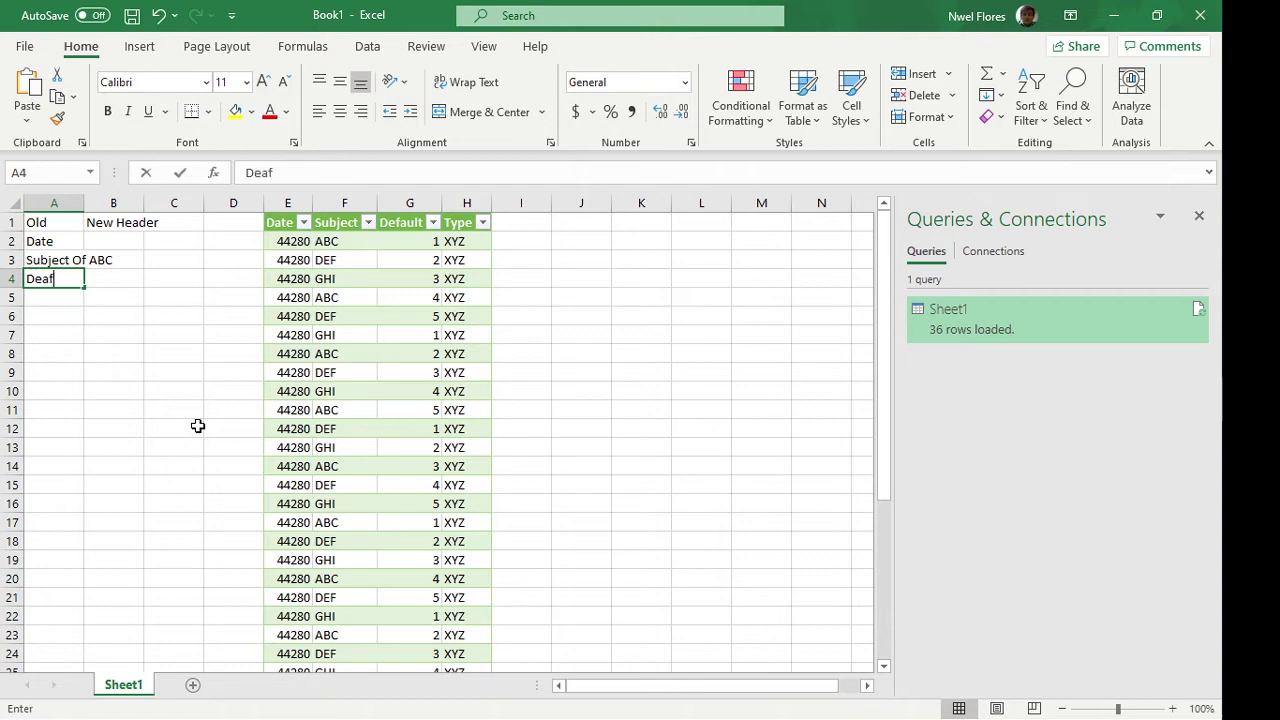
{"action": "key", "text": "BackSpace"}
{"action": "key", "text": "BackSpace"}
{"action": "type", "text": "fault ID"}
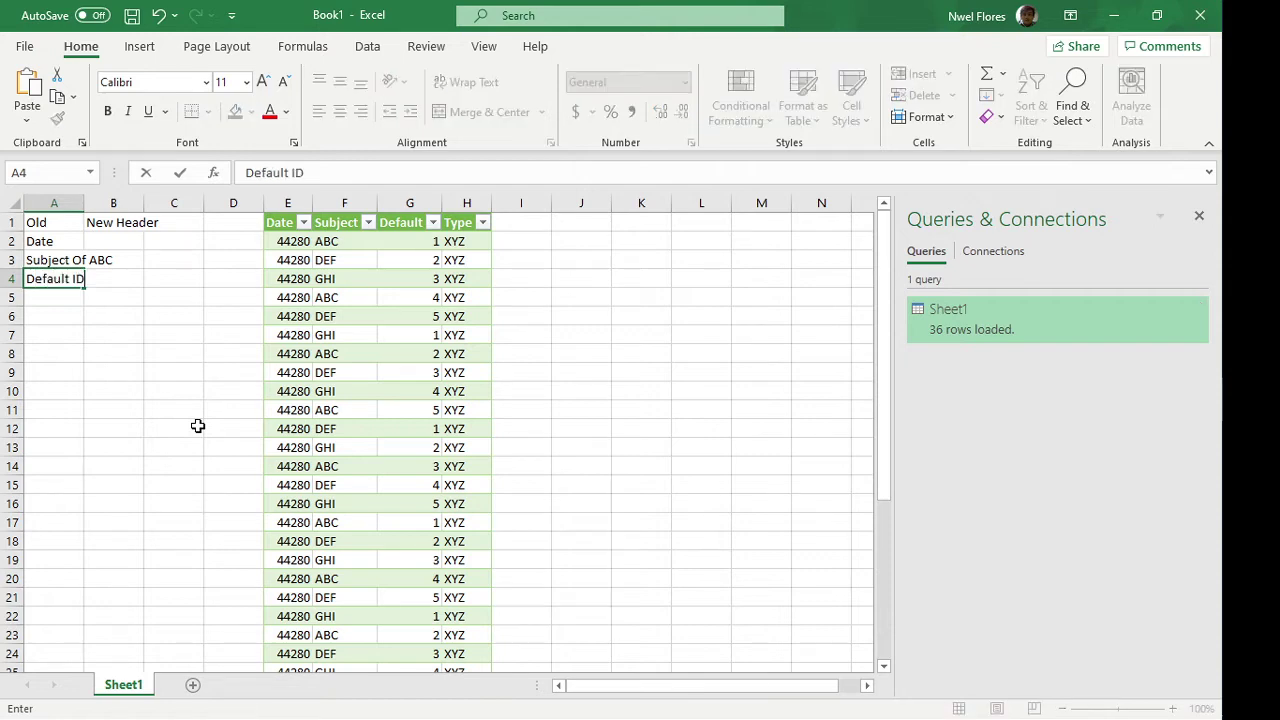
{"action": "type", "text": " of Employee"}
{"action": "key", "text": "Return"}
Select the range A1:B4 and autofit its column widths to the contents.
{"action": "key", "text": "Up"}
{"action": "key", "text": "shift+Up"}
{"action": "key", "text": "shift+Up"}
{"action": "key", "text": "shift+Up"}
{"action": "key", "text": "shift+Right"}
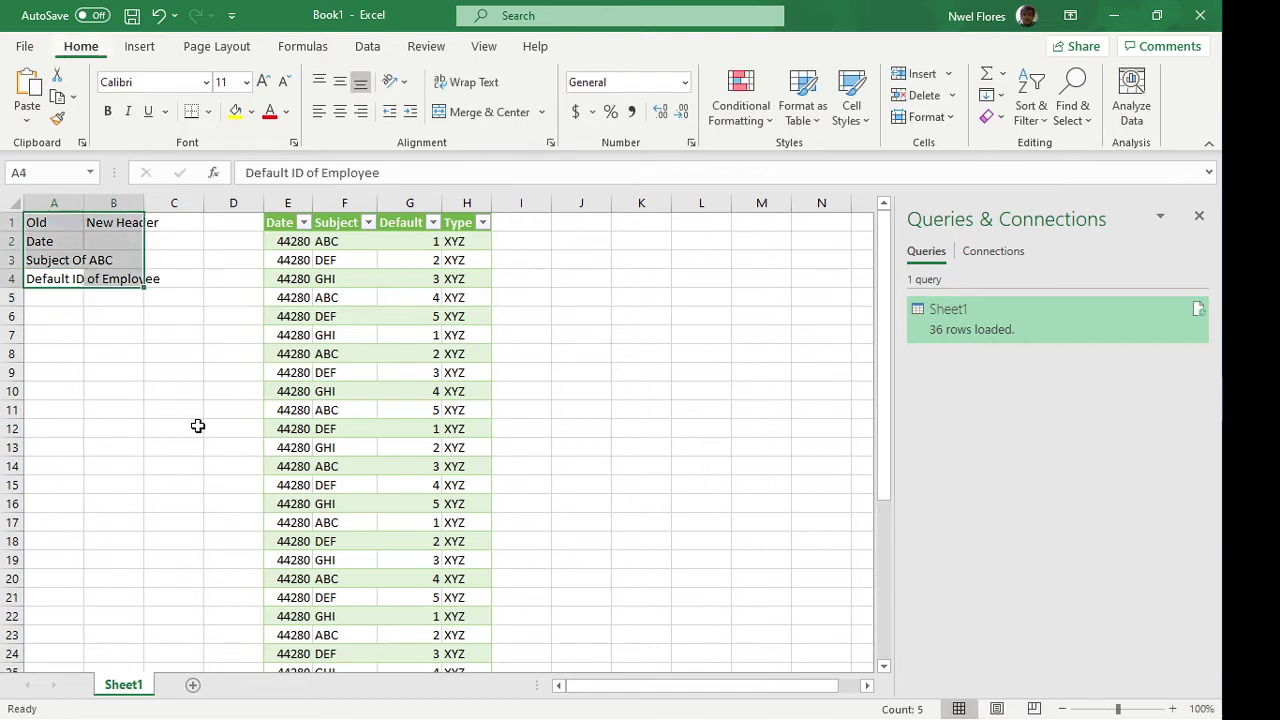
{"action": "key", "text": "alt+h"}
{"action": "key", "text": "i"}
{"action": "key", "text": "Escape"}
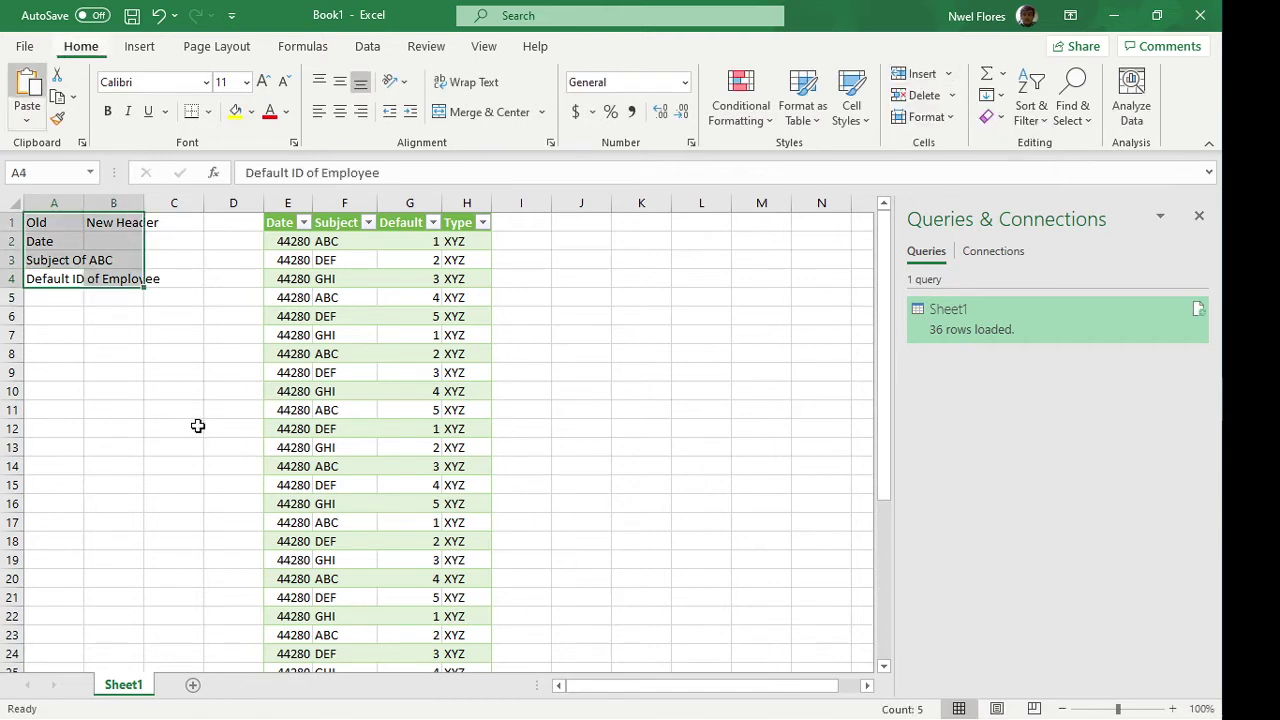
{"action": "key", "text": "ctrl+c"}
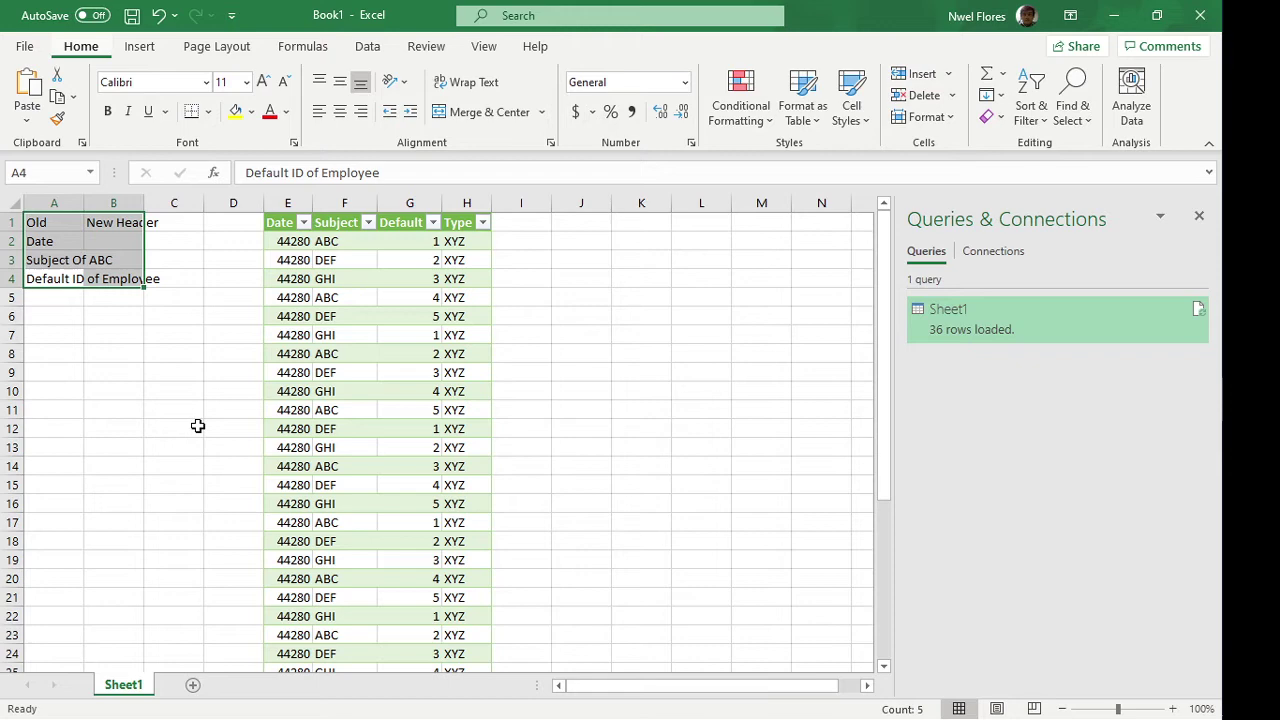
{"action": "key", "text": "alt+h"}
{"action": "key", "text": "o"}
{"action": "key", "text": "i"}
Enter the new header names Dates, Subject and Default ID in cells B2 to B4.
{"action": "key", "text": "Right"}
{"action": "key", "text": "Up"}
{"action": "key", "text": "Up"}
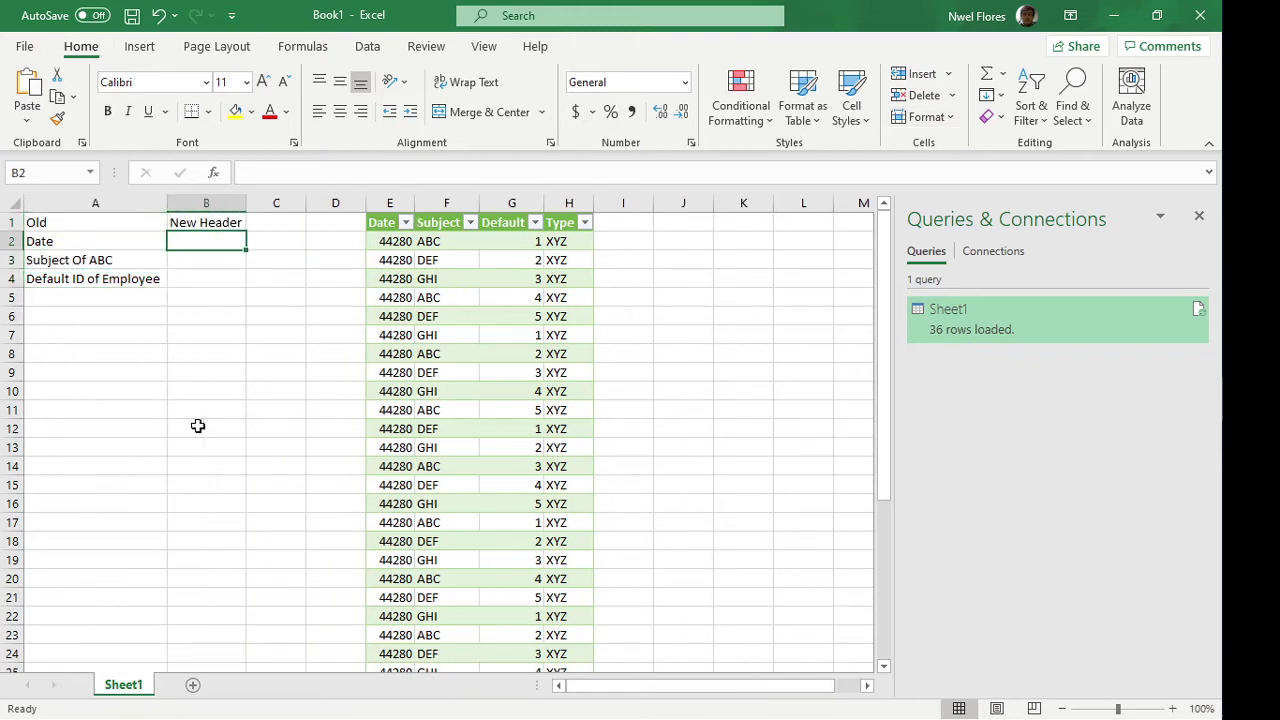
{"action": "type", "text": "Dates"}
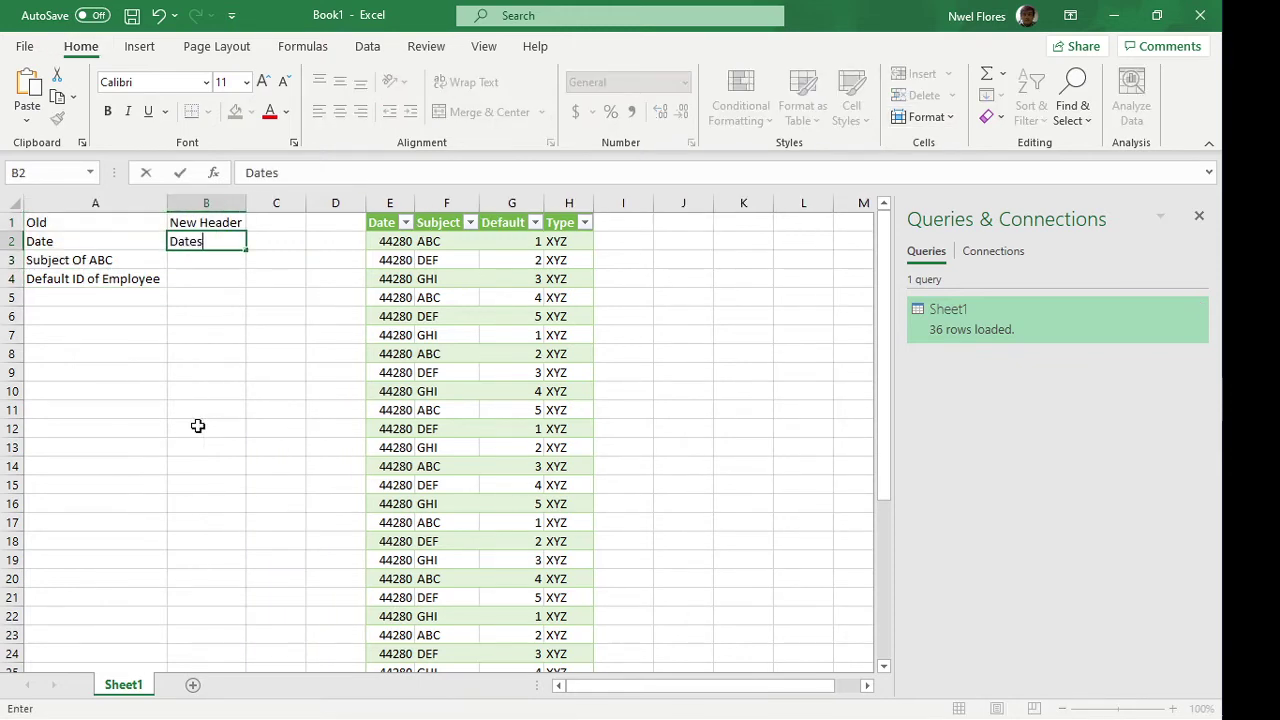
{"action": "key", "text": "Return"}
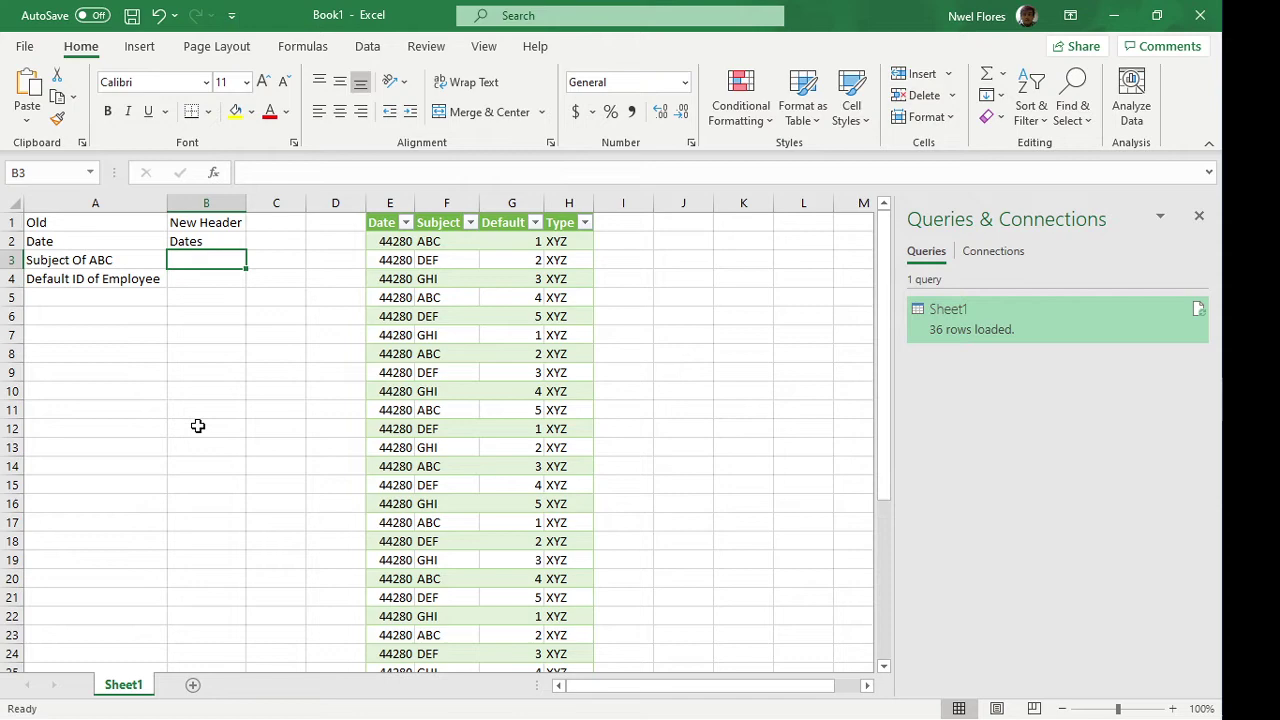
{"action": "type", "text": "Subject"}
{"action": "key", "text": "Return"}
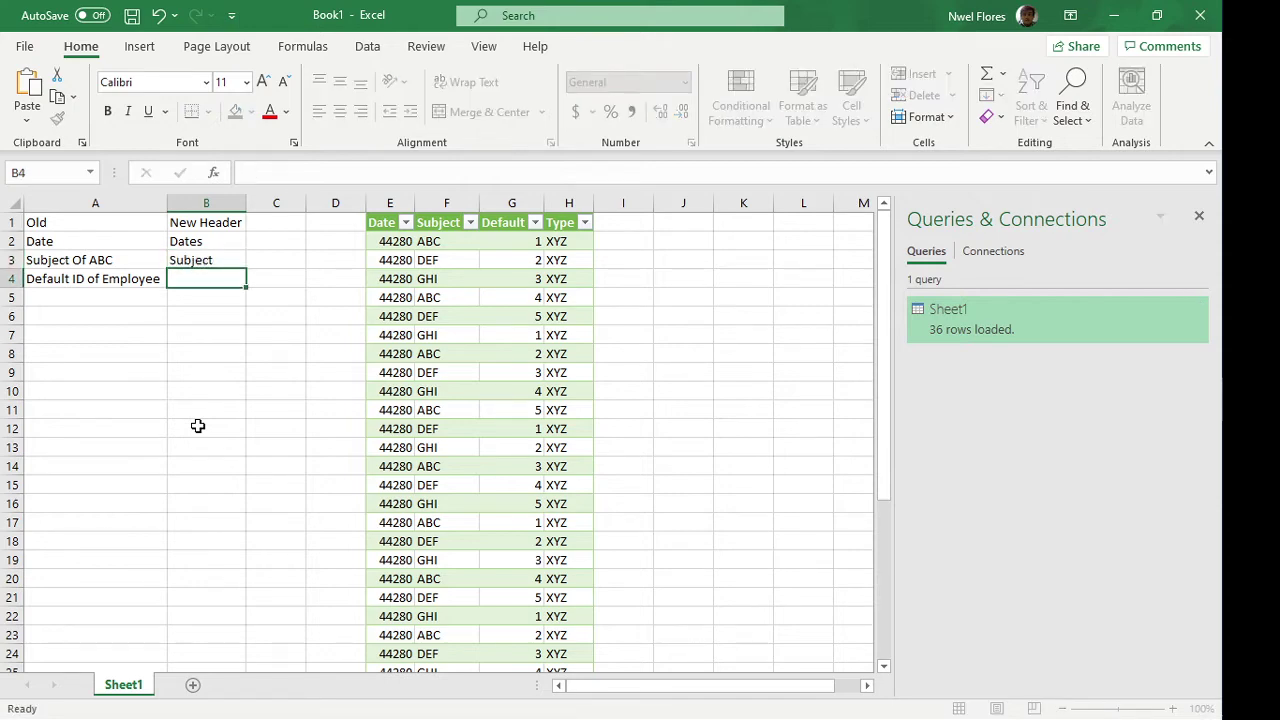
{"action": "type", "text": "Default id"}
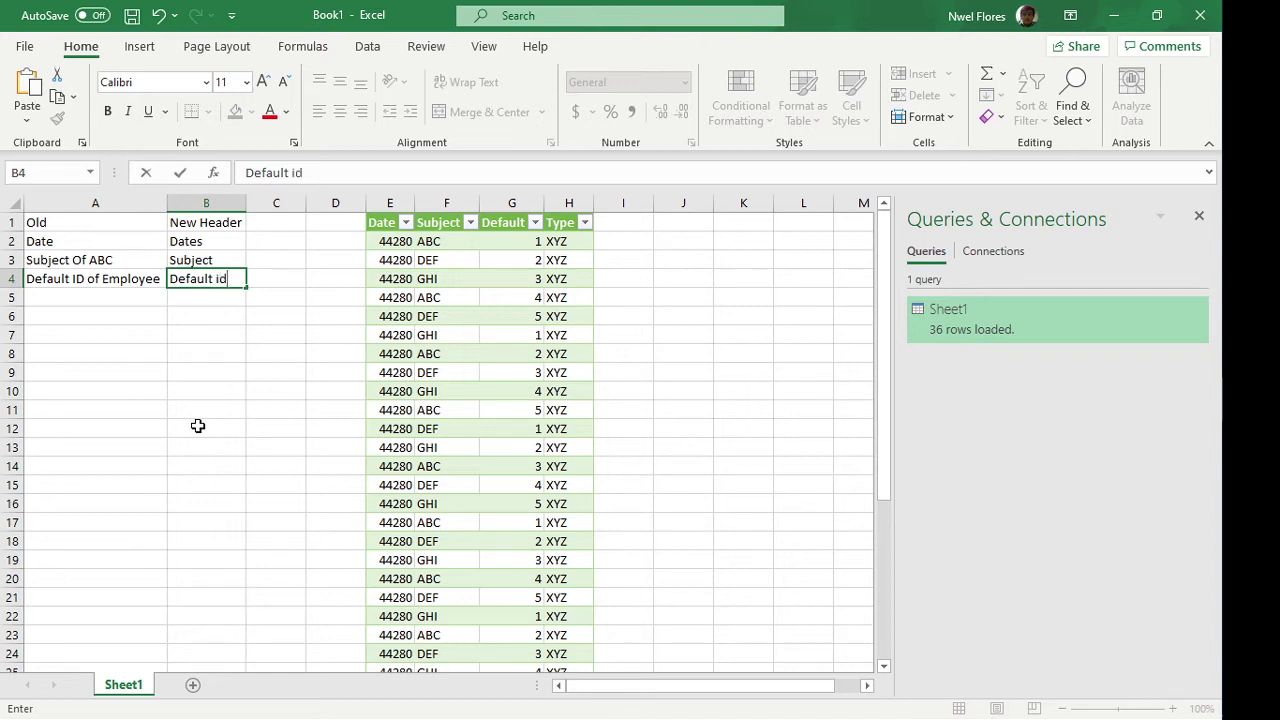
{"action": "key", "text": "BackSpace"}
{"action": "key", "text": "BackSpace"}
{"action": "type", "text": "id"}
{"action": "key", "text": "BackSpace"}
{"action": "key", "text": "BackSpace"}
{"action": "type", "text": "ID"}
{"action": "key", "text": "Return"}
{"action": "key", "text": "Up"}
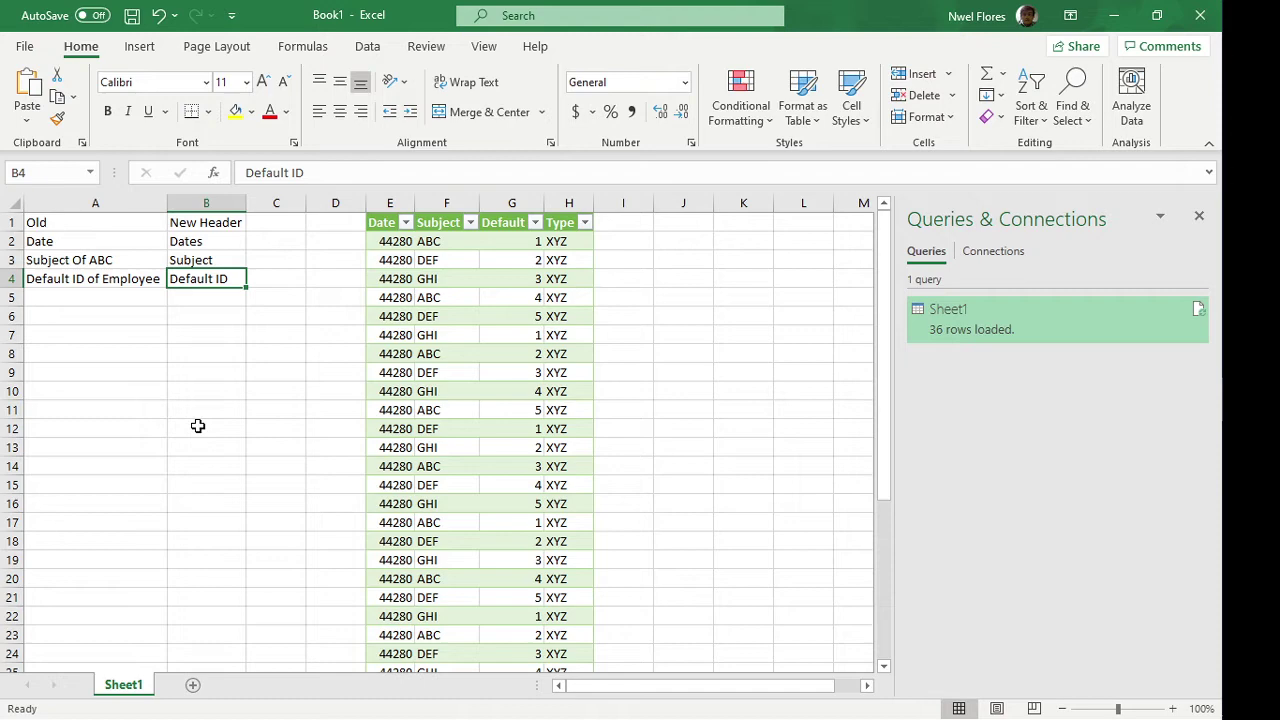
Convert the header mapping range A1:B4 into a table that has headers.
{"action": "left_click", "coordinate": [146, 50]}
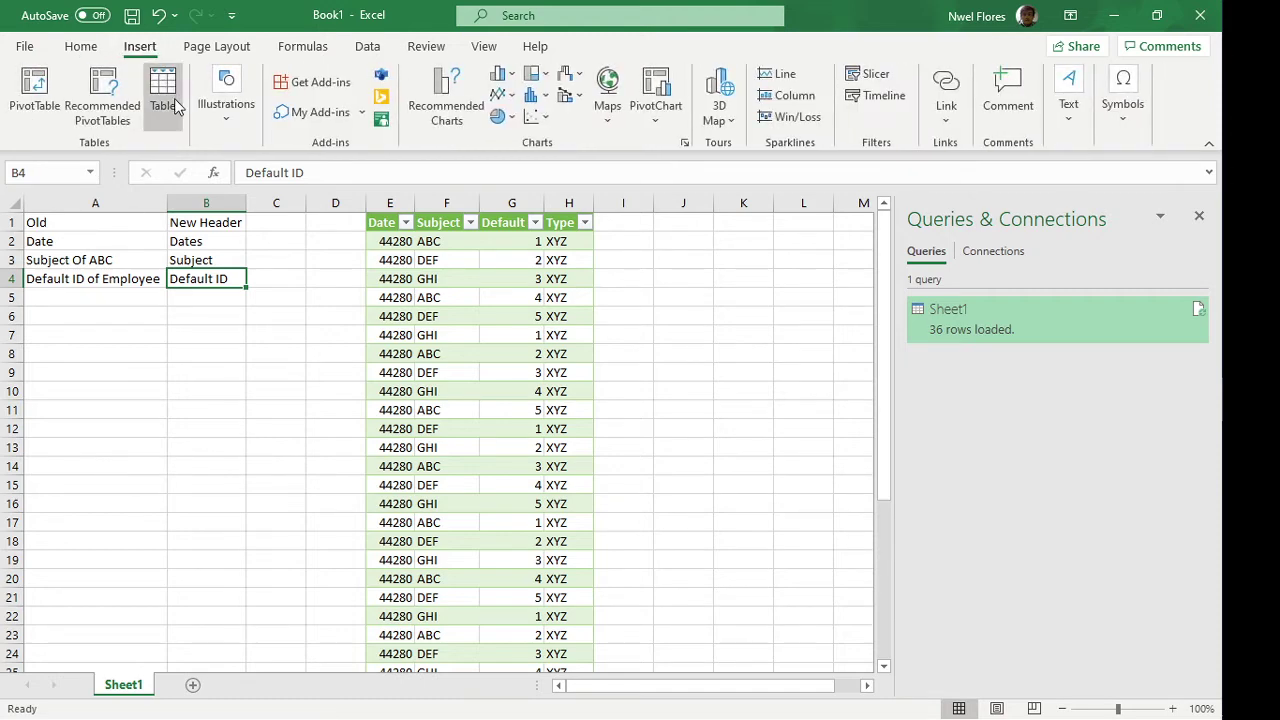
{"action": "left_click", "coordinate": [174, 106]}
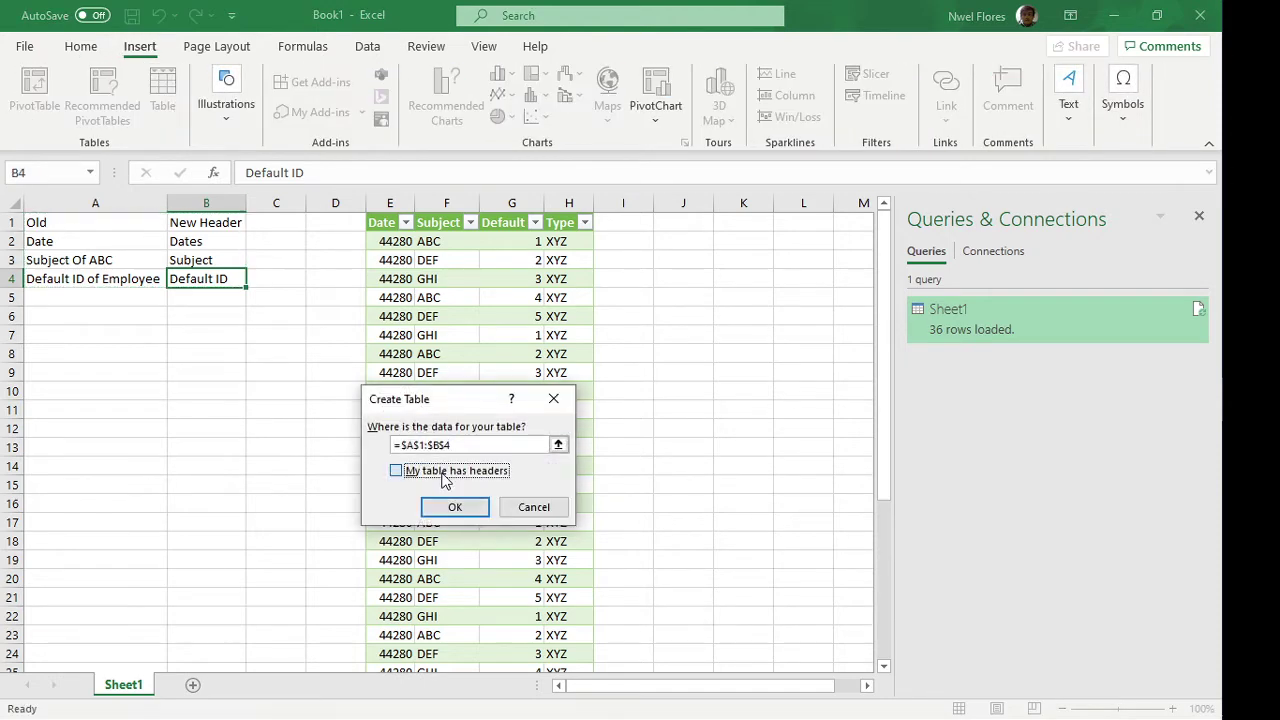
{"action": "left_click", "coordinate": [445, 480]}
{"action": "left_click", "coordinate": [454, 507]}
Name the header mapping table HeaderTable.
{"action": "left_click", "coordinate": [58, 100]}
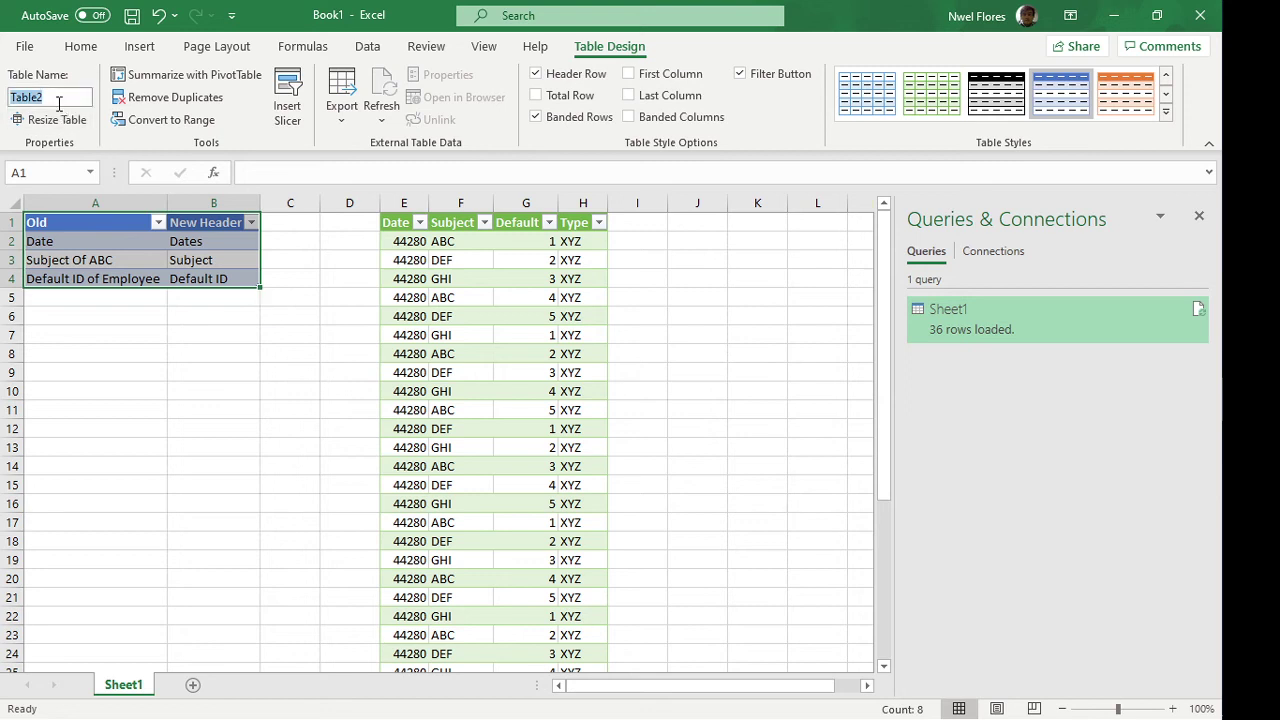
{"action": "type", "text": "Header"}
{"action": "key", "text": "Return"}
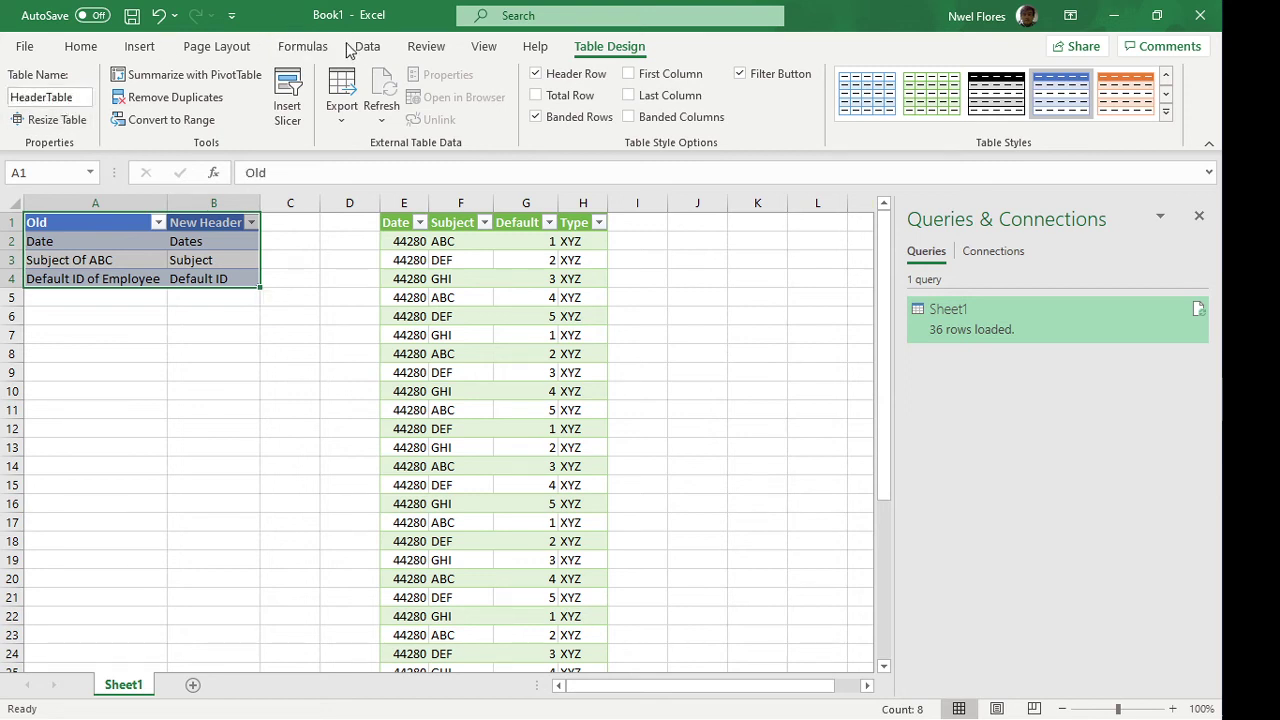
Load HeaderTable into the Power Query Editor as a new query and transpose it.
{"action": "left_click", "coordinate": [367, 46]}
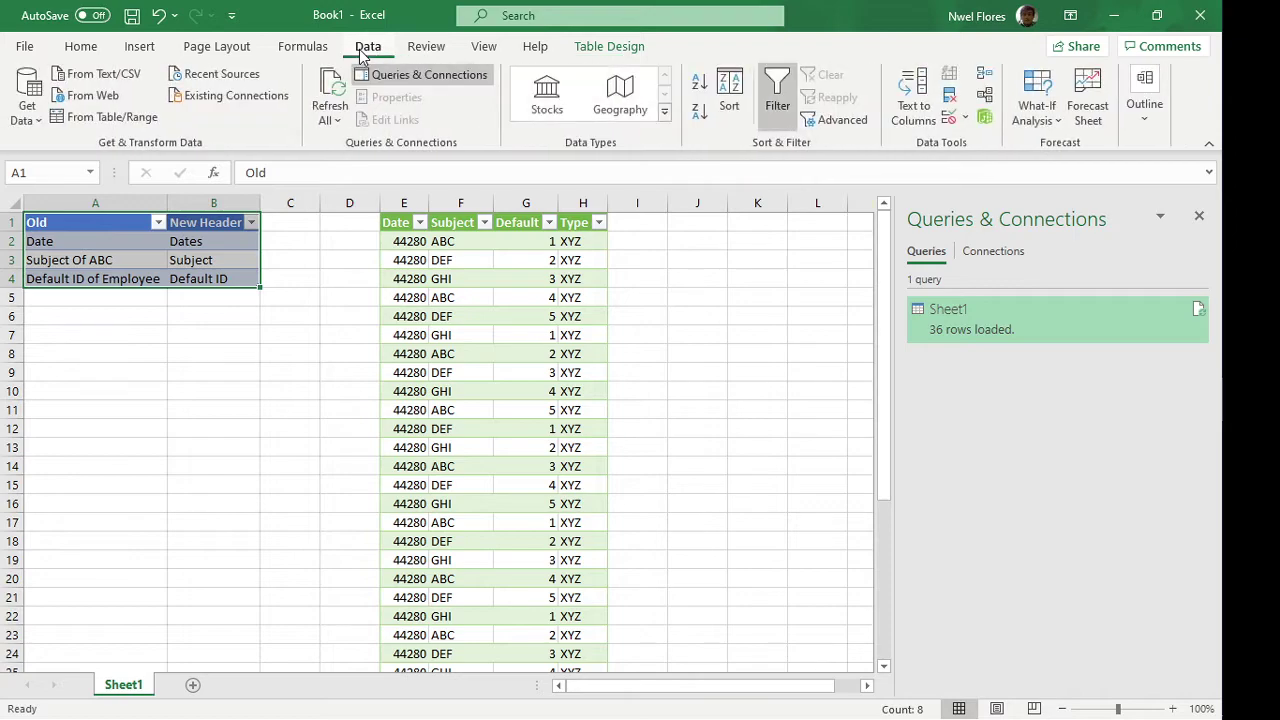
{"action": "left_click", "coordinate": [113, 118]}
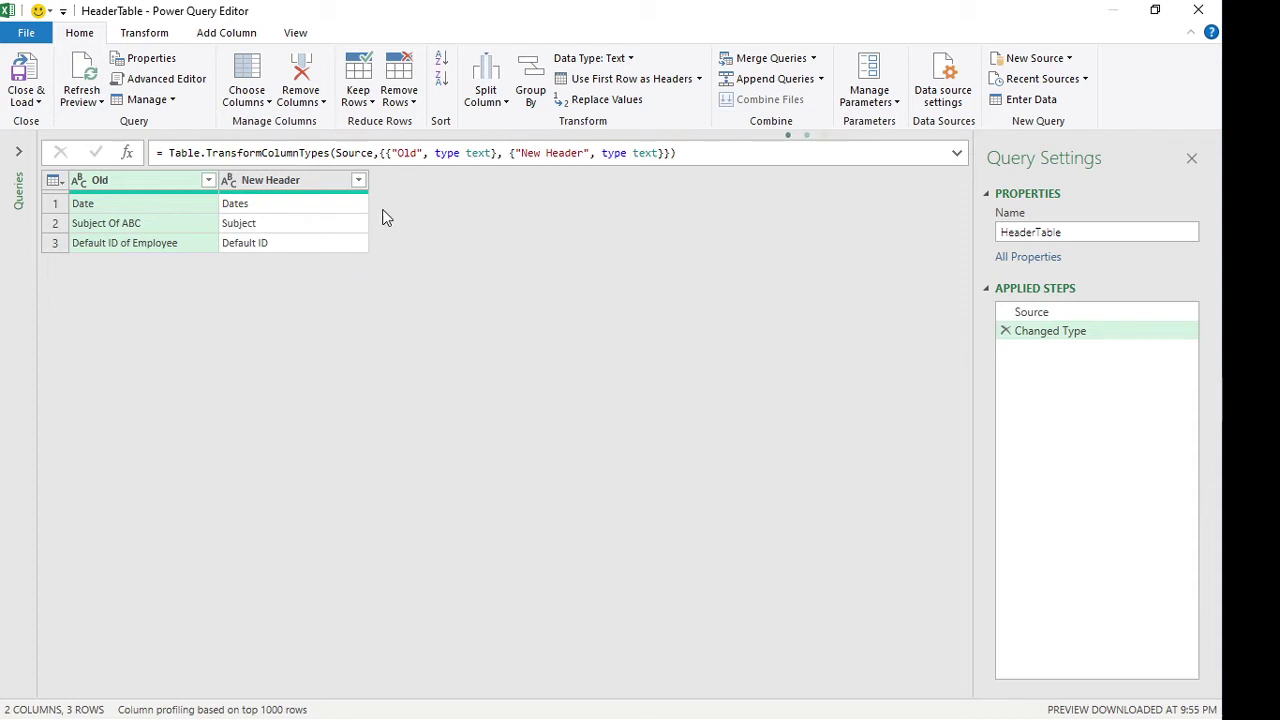
{"action": "left_click", "coordinate": [163, 35]}
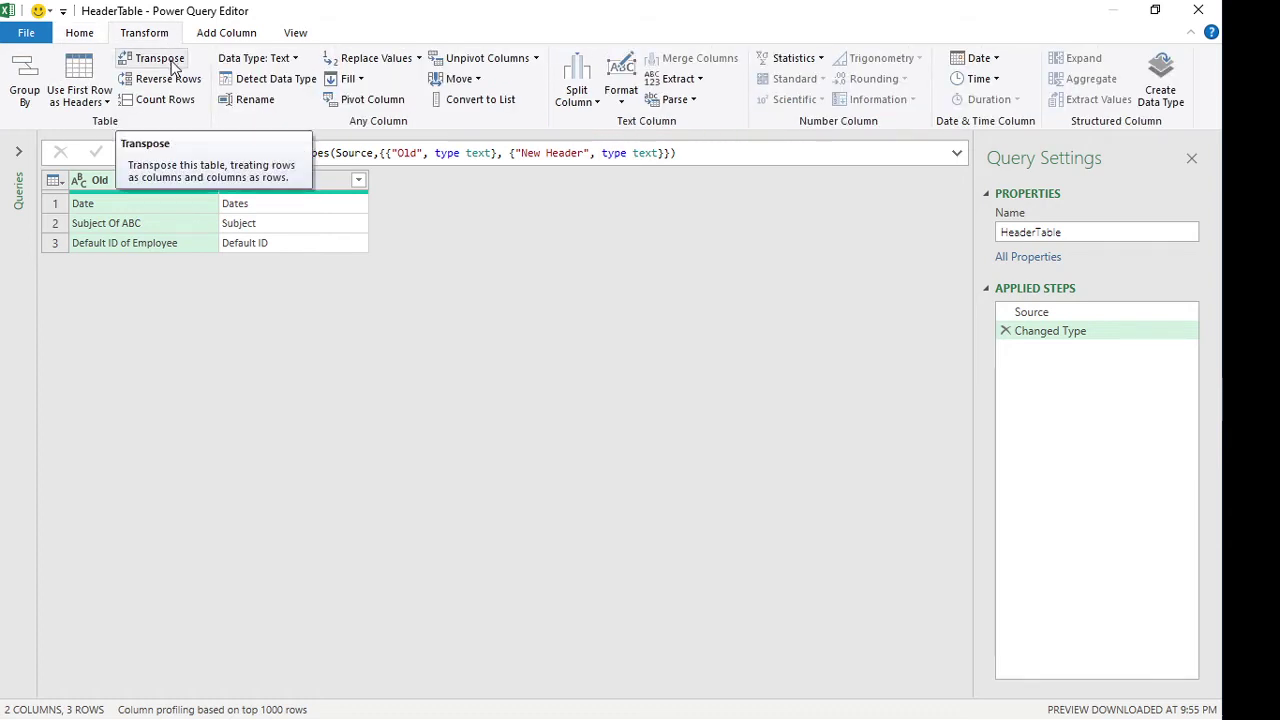
{"action": "left_click", "coordinate": [162, 61]}
{"action": "left_click", "coordinate": [160, 60]}
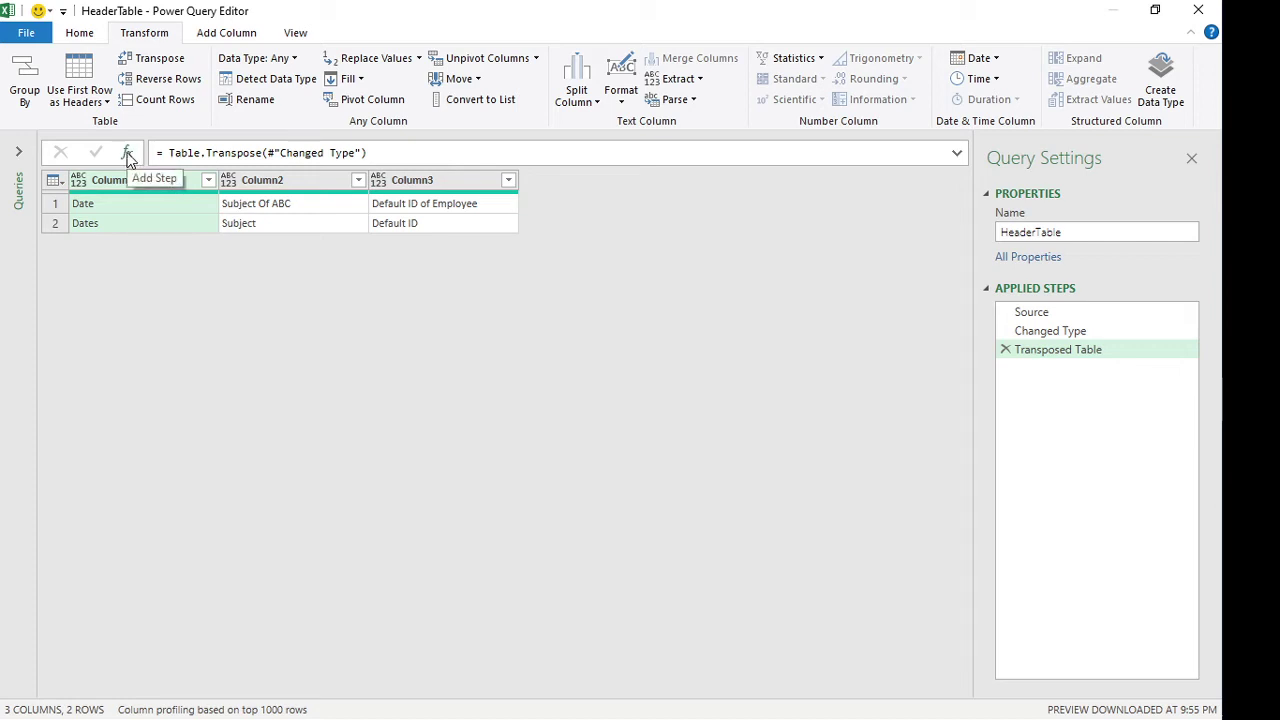
Add a custom step with the formula = Table.ToColumns(#"Transposed Table") and preview each of the resulting lists.
{"action": "left_click", "coordinate": [127, 155]}
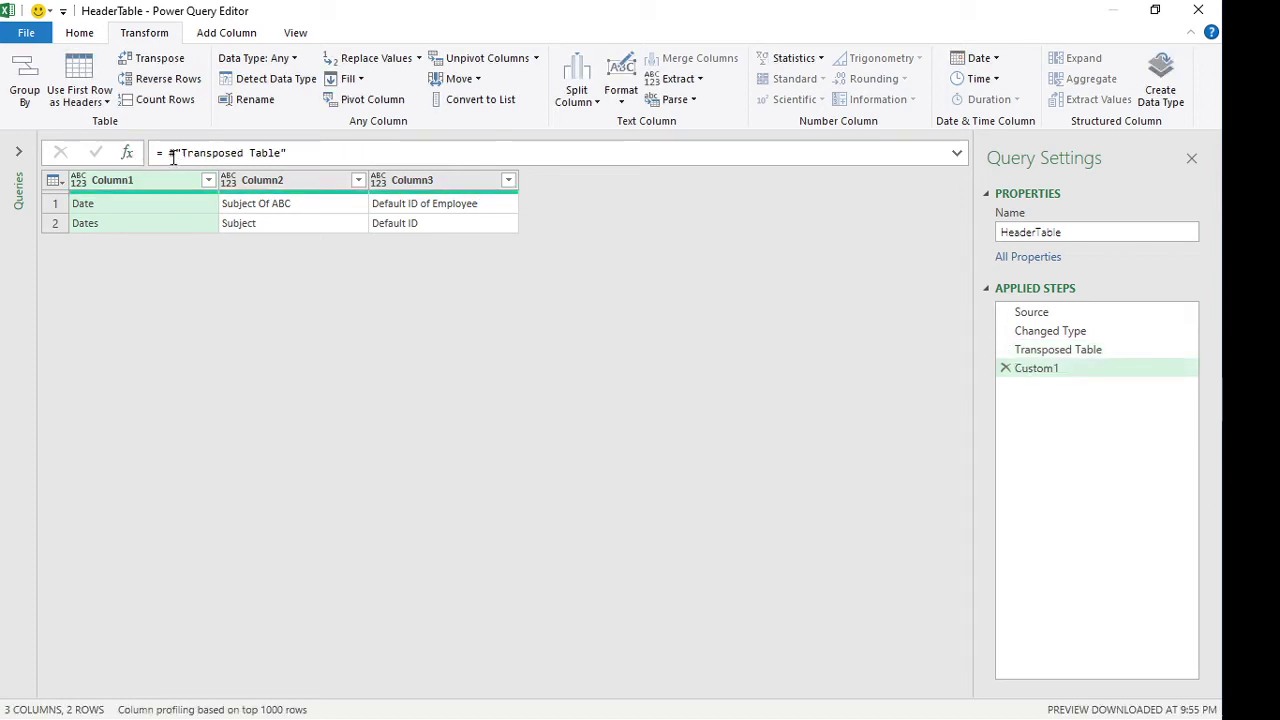
{"action": "left_click", "coordinate": [170, 154]}
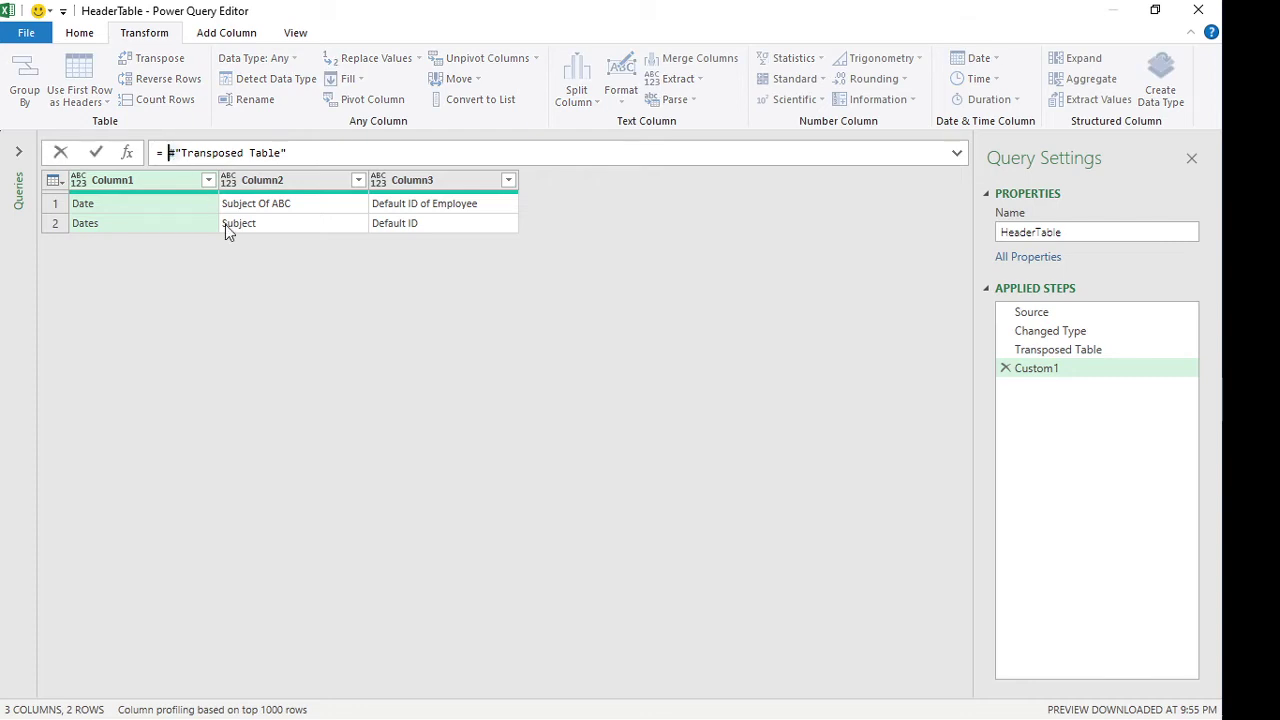
{"action": "type", "text": "Table.To"}
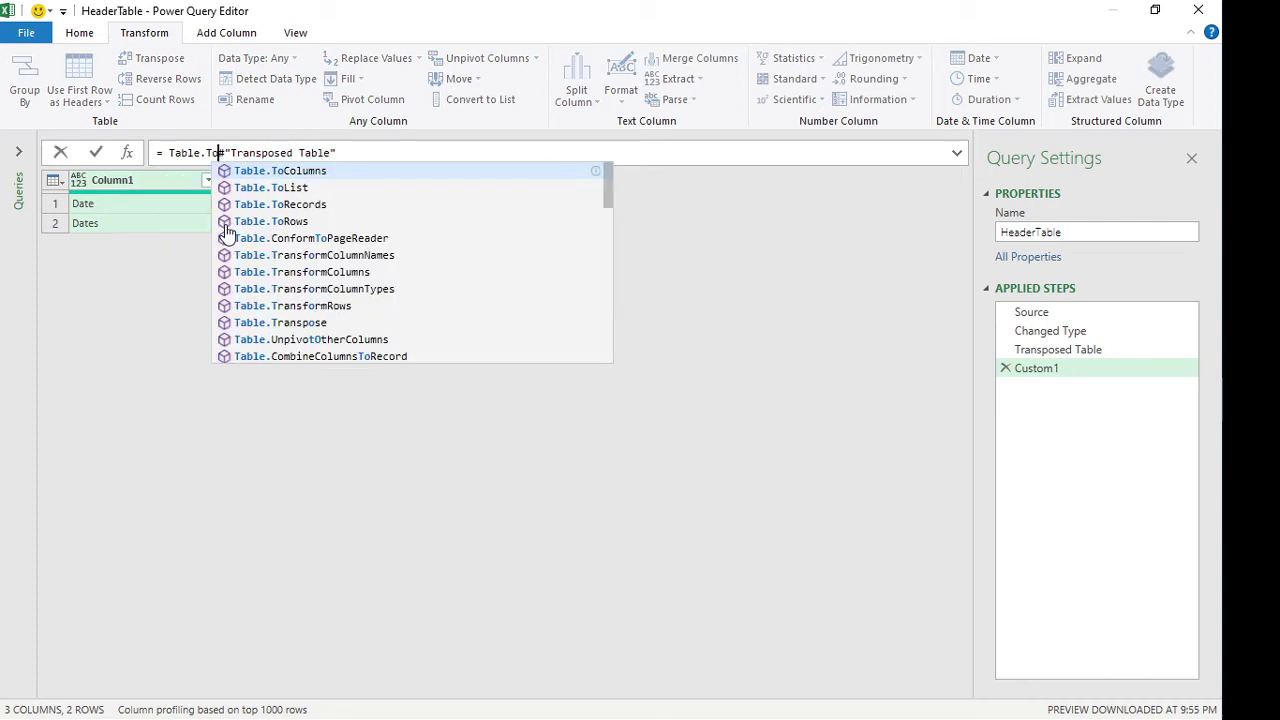
{"action": "key", "text": "Tab"}
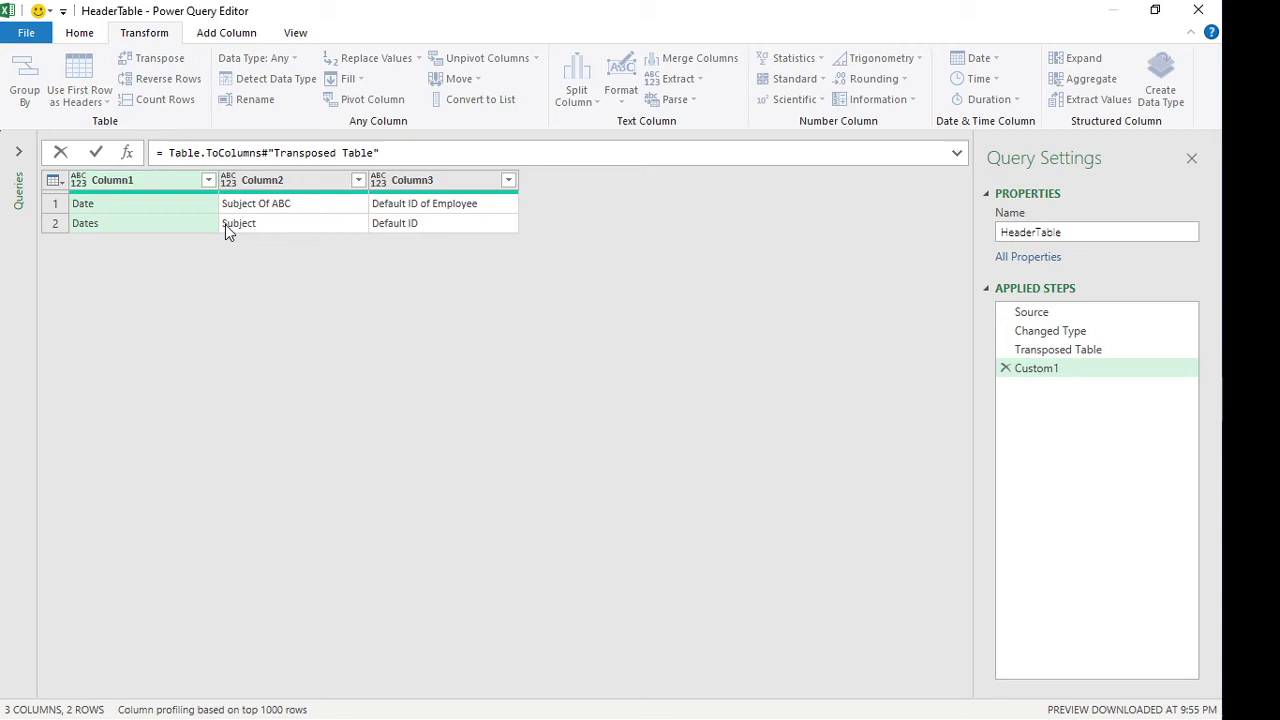
{"action": "type", "text": "("}
{"action": "type", "text": ")"}
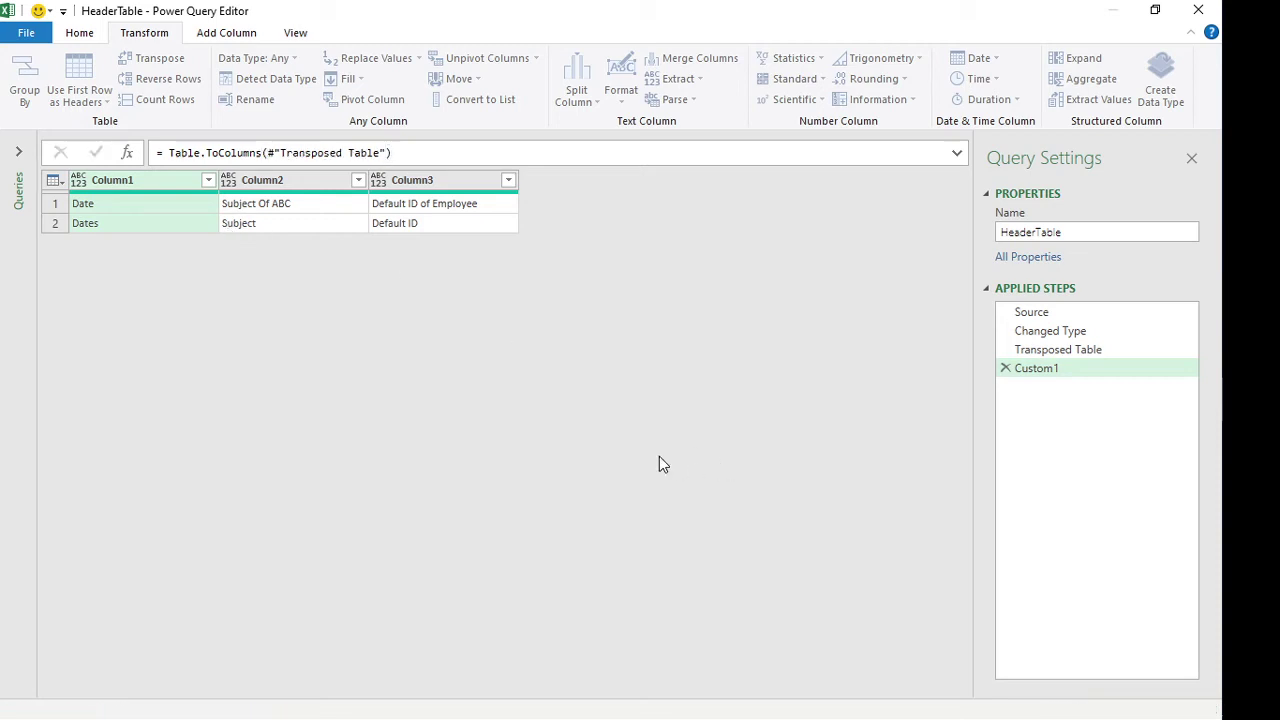
{"action": "key", "text": "Return"}
{"action": "left_click", "coordinate": [102, 206]}
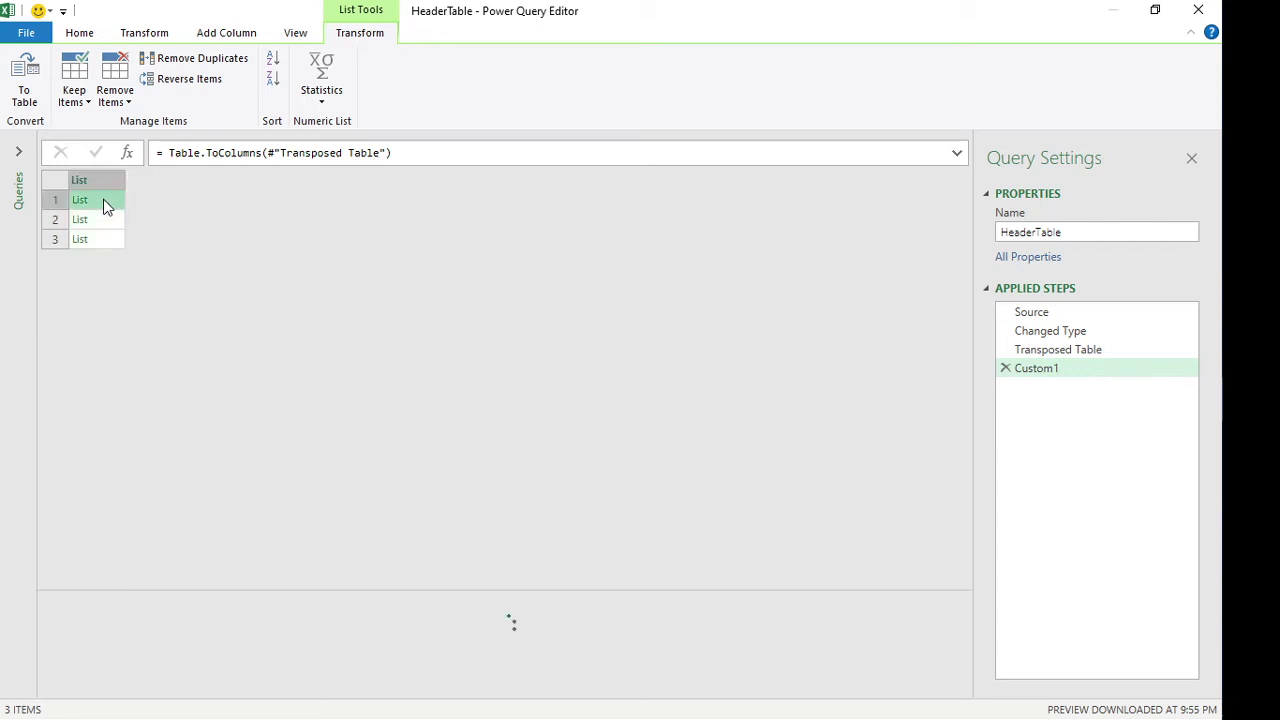
{"action": "left_click", "coordinate": [106, 216]}
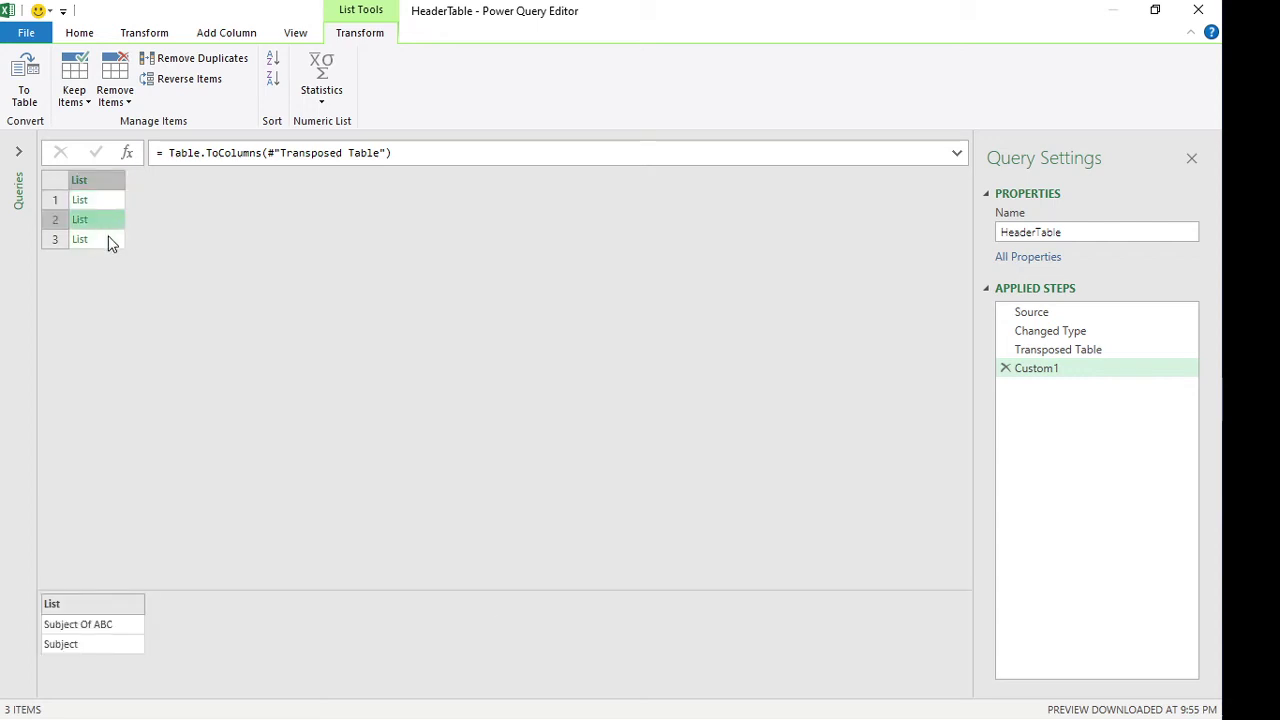
{"action": "left_click", "coordinate": [110, 242]}
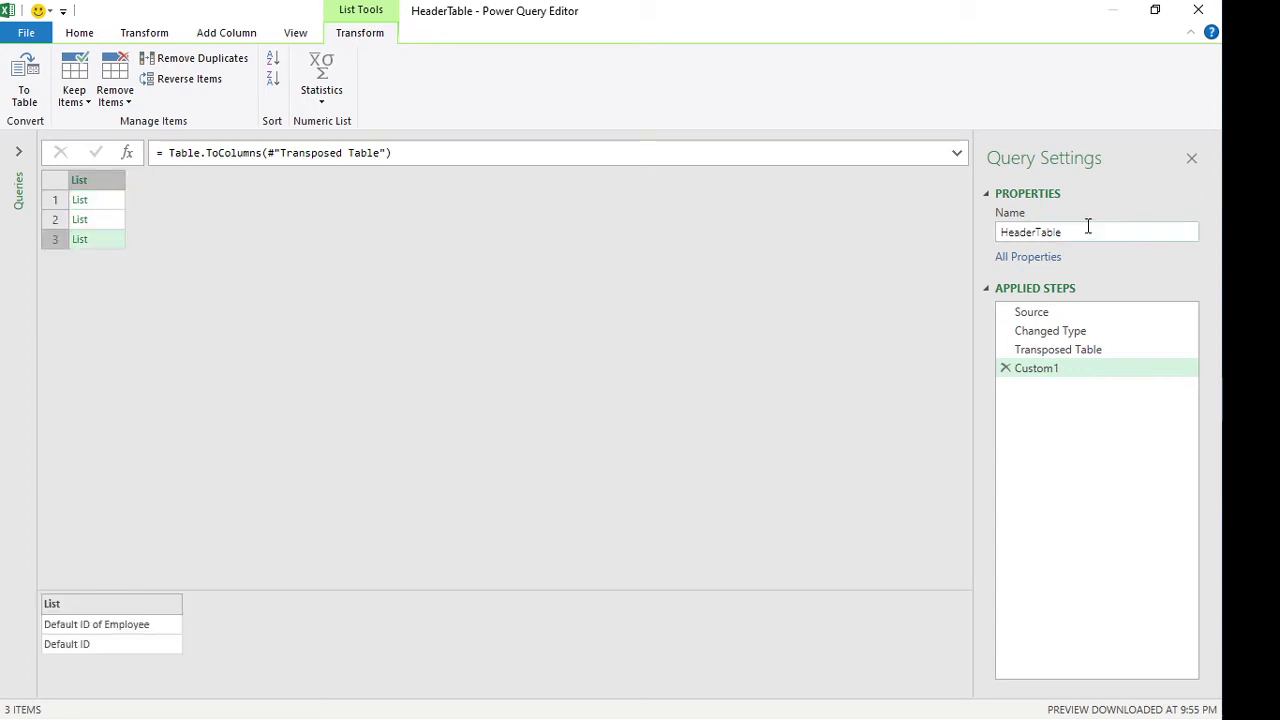
Rename the query as HeaderLists, then close the editor and load it as a connection only.
{"action": "left_click_drag", "start_coordinate": [1086, 228], "coordinate": [1035, 232]}
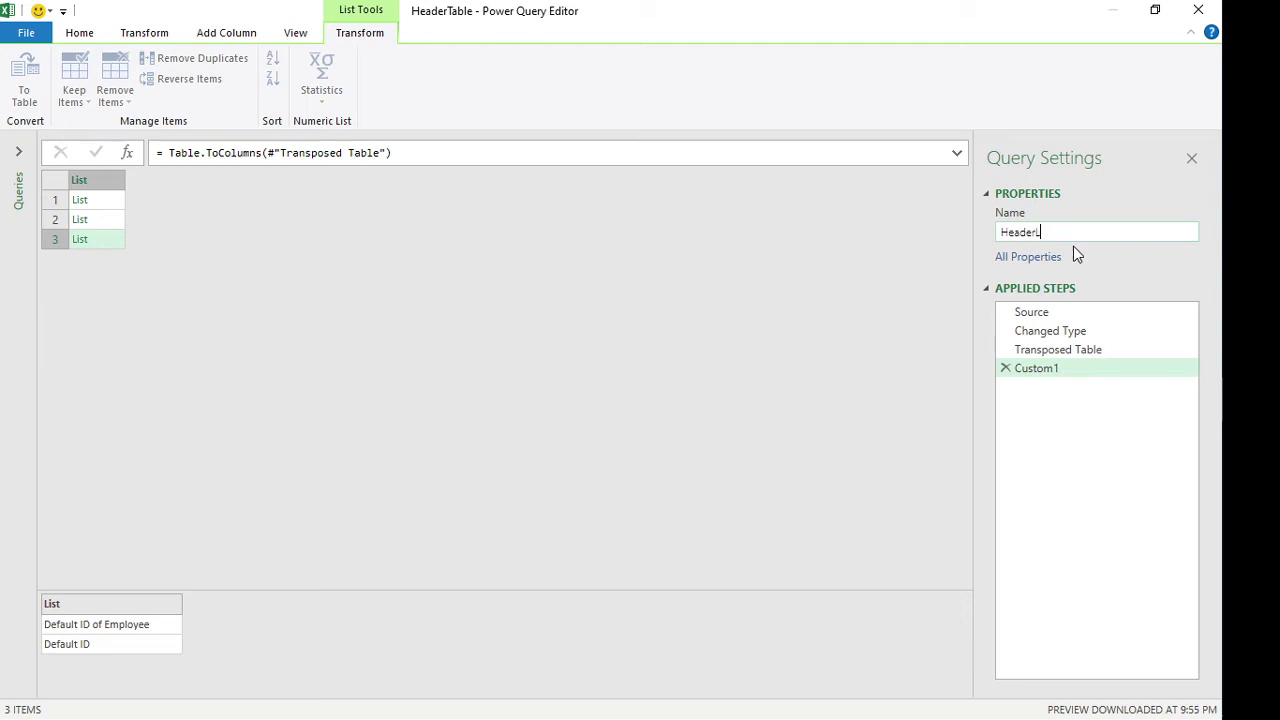
{"action": "left_click", "coordinate": [674, 357]}
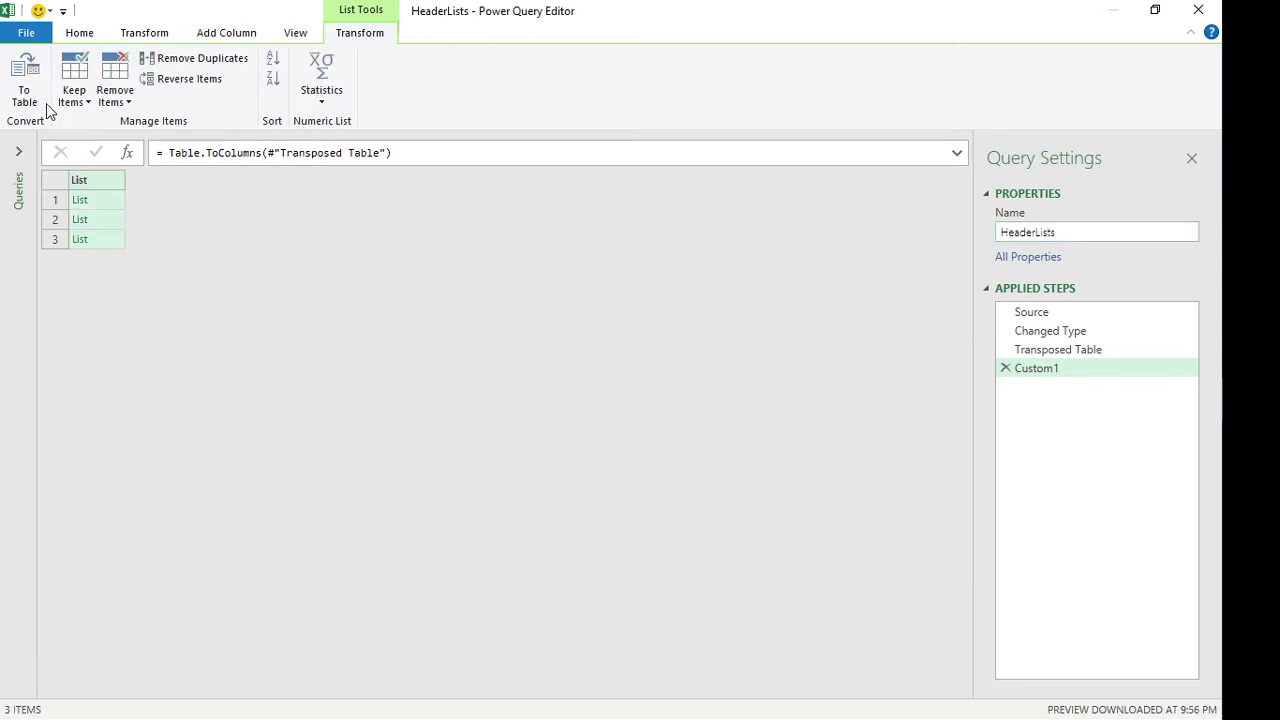
{"action": "left_click", "coordinate": [90, 33]}
{"action": "left_click", "coordinate": [26, 100]}
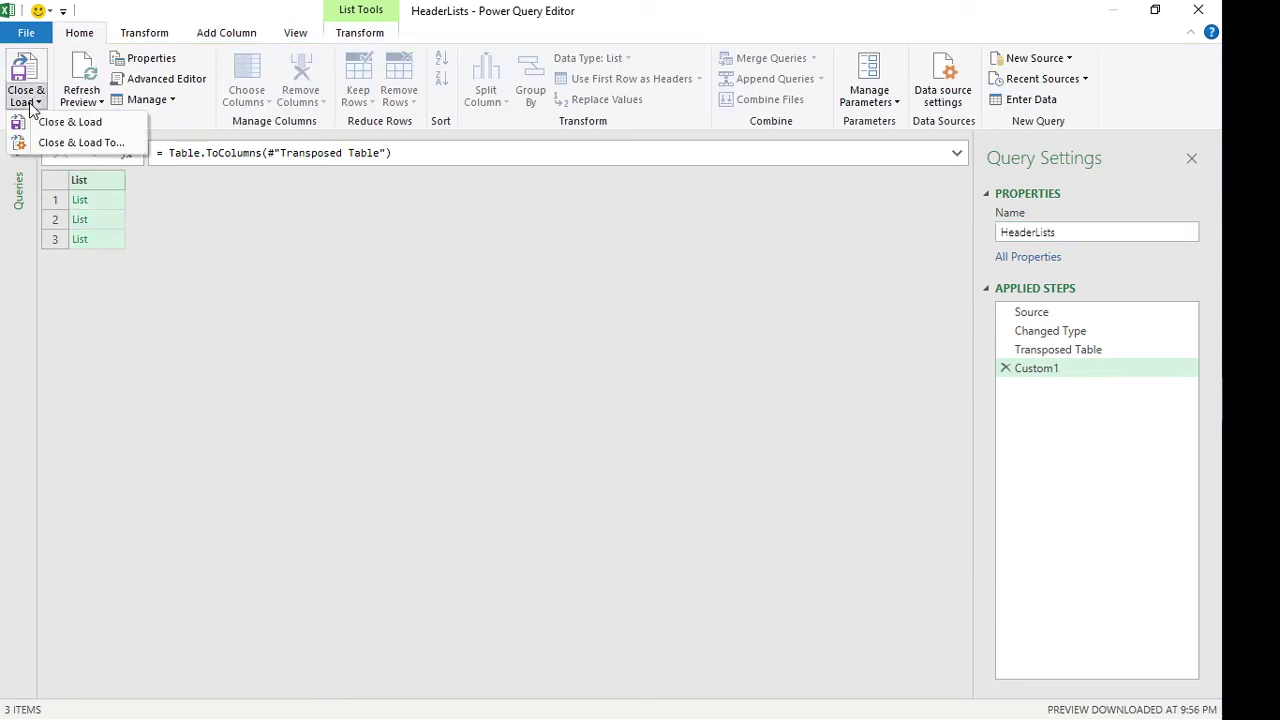
{"action": "left_click", "coordinate": [75, 140]}
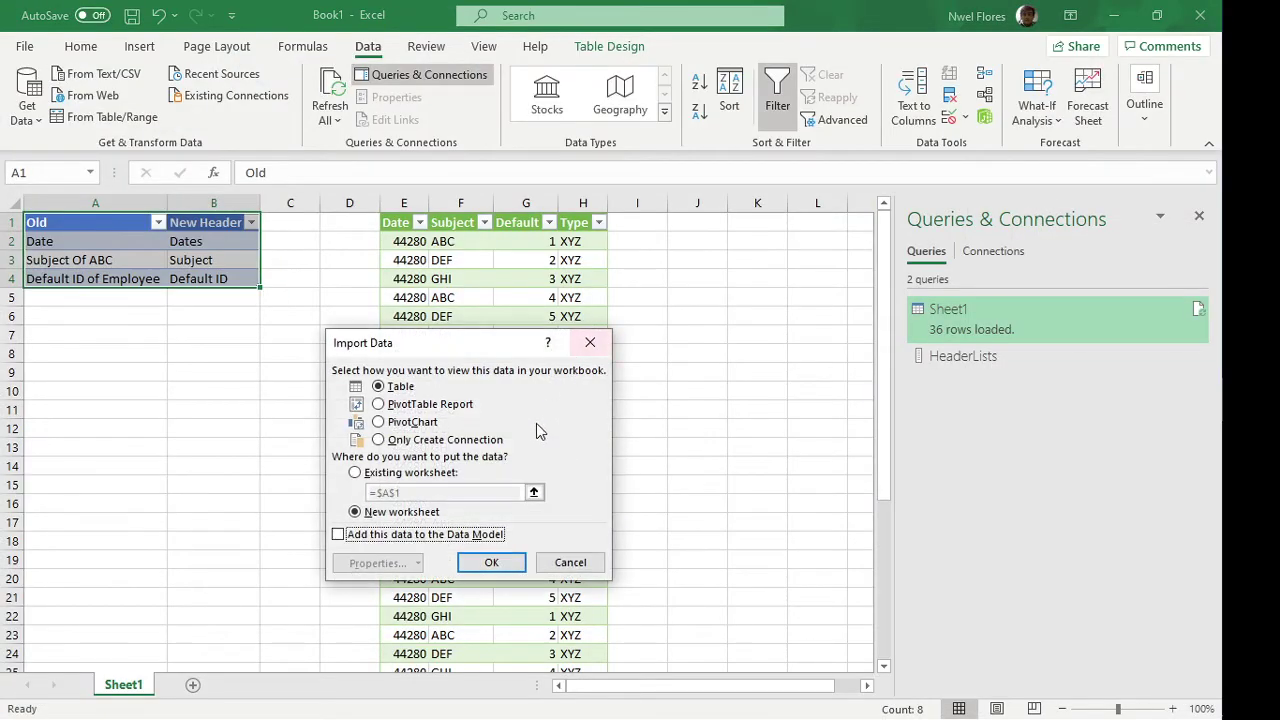
{"action": "left_click", "coordinate": [440, 440]}
{"action": "left_click", "coordinate": [491, 562]}
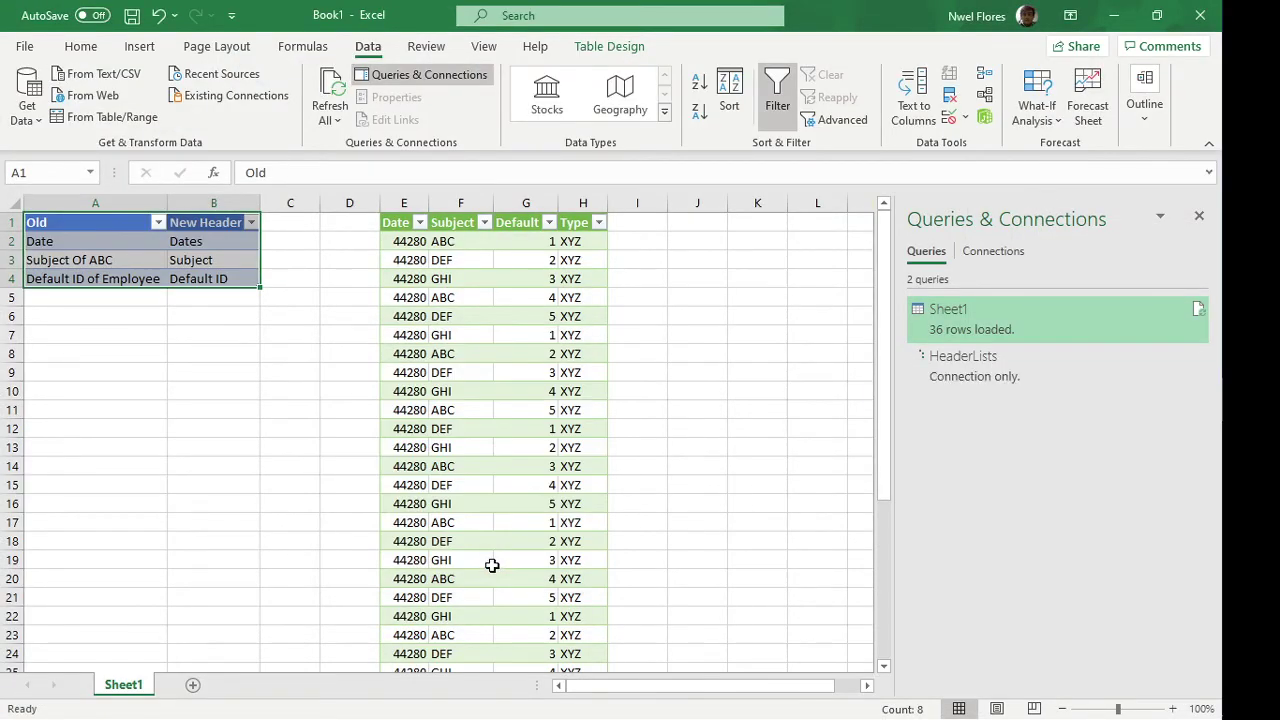
Open the Sheet1 query for editing, check the HeaderLists query in the expanded query list, and return to Sheet1.
{"action": "right_click", "coordinate": [967, 321]}
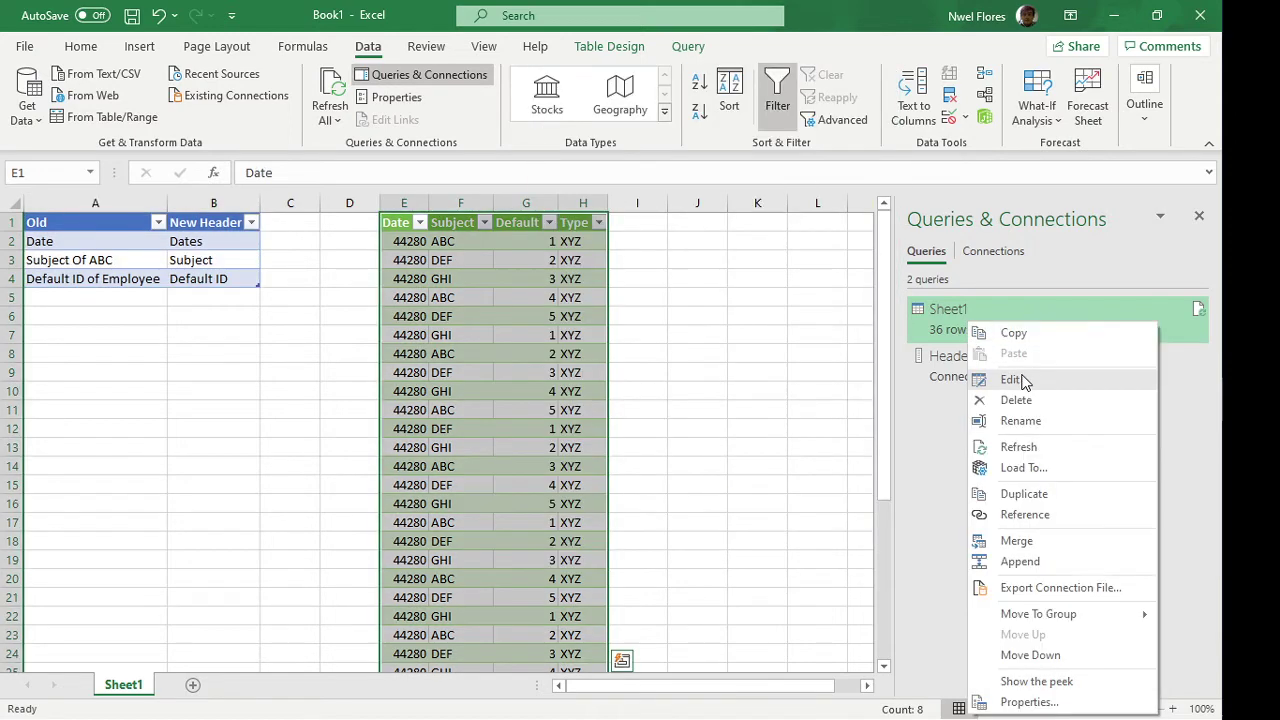
{"action": "left_click", "coordinate": [1012, 379]}
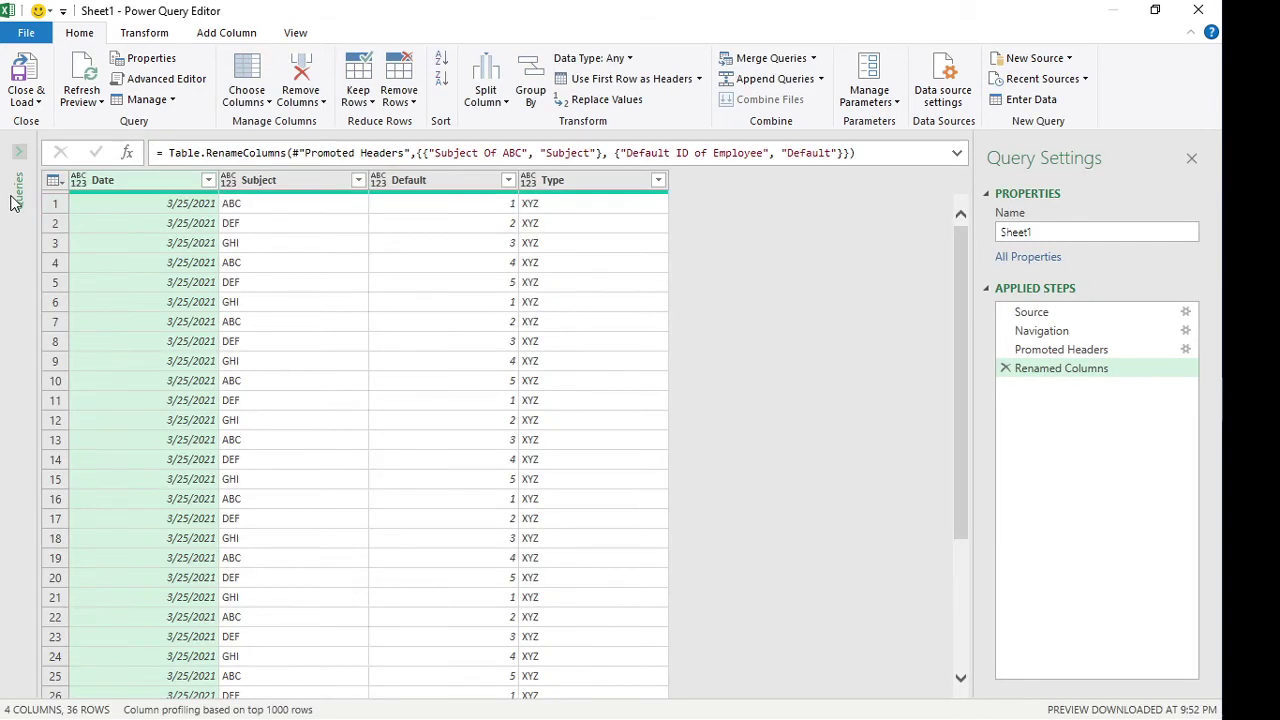
{"action": "left_click", "coordinate": [15, 200]}
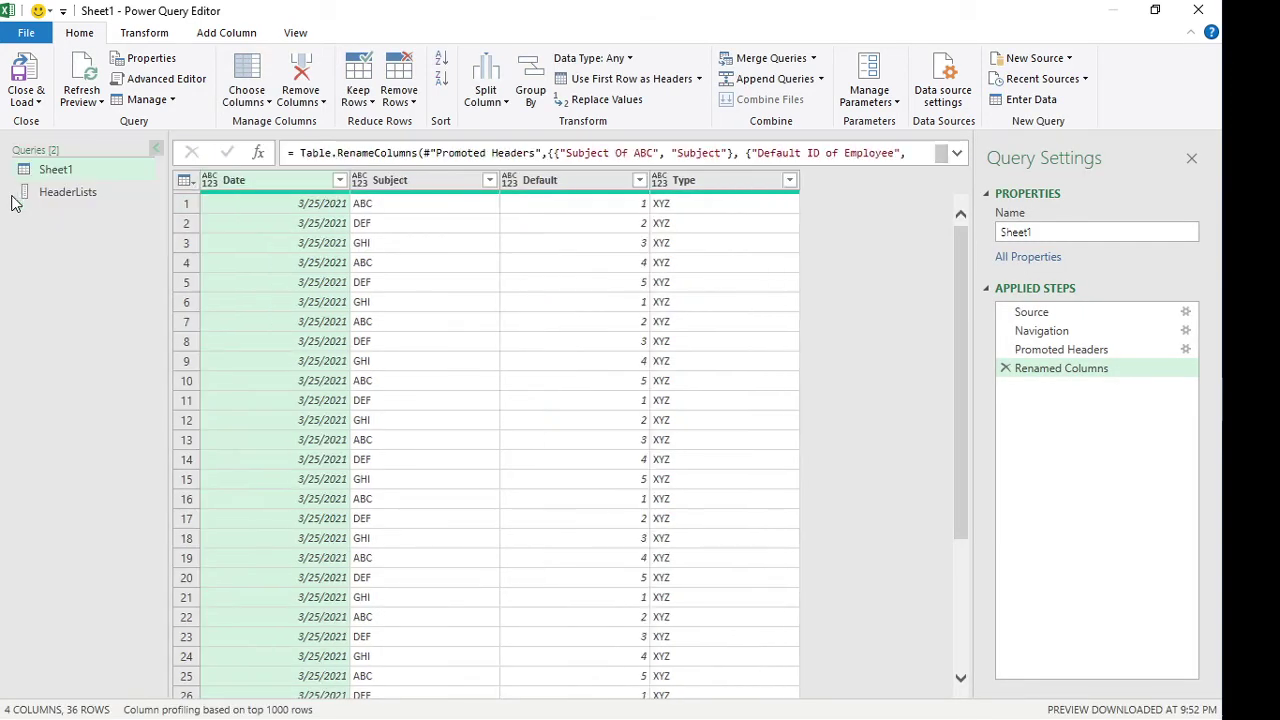
{"action": "left_click", "coordinate": [94, 196]}
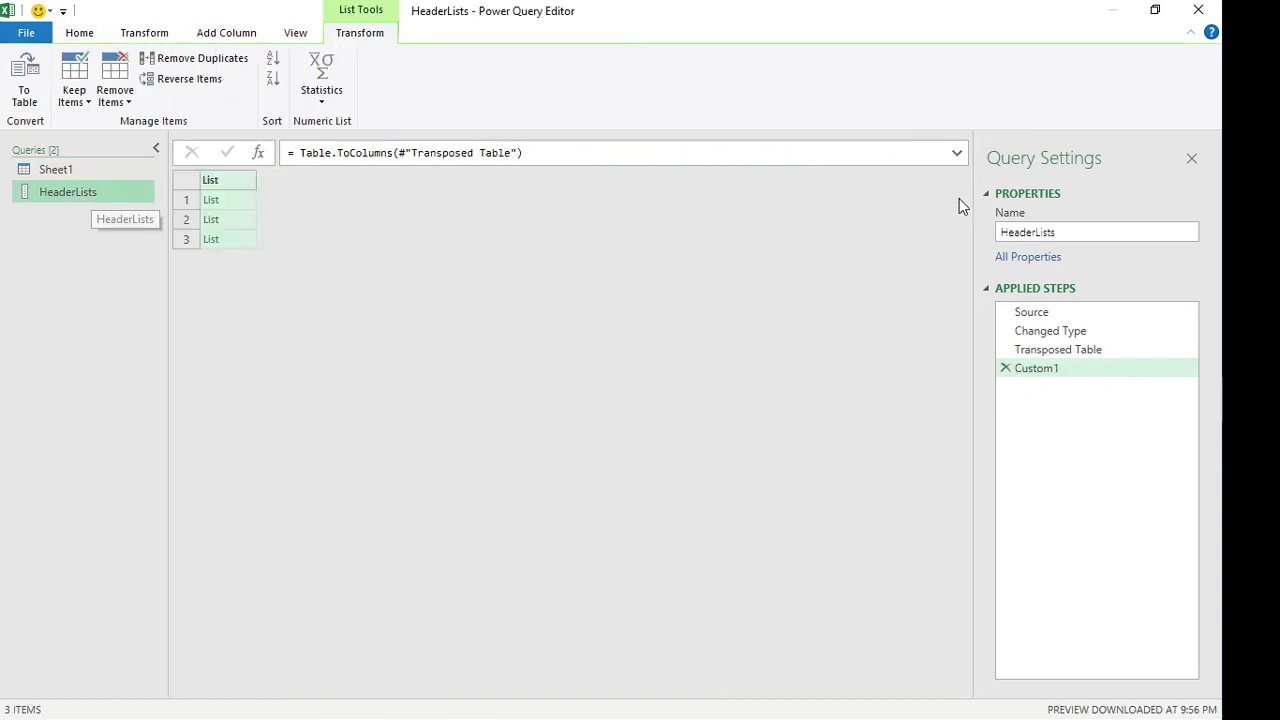
{"action": "left_click", "coordinate": [1089, 228]}
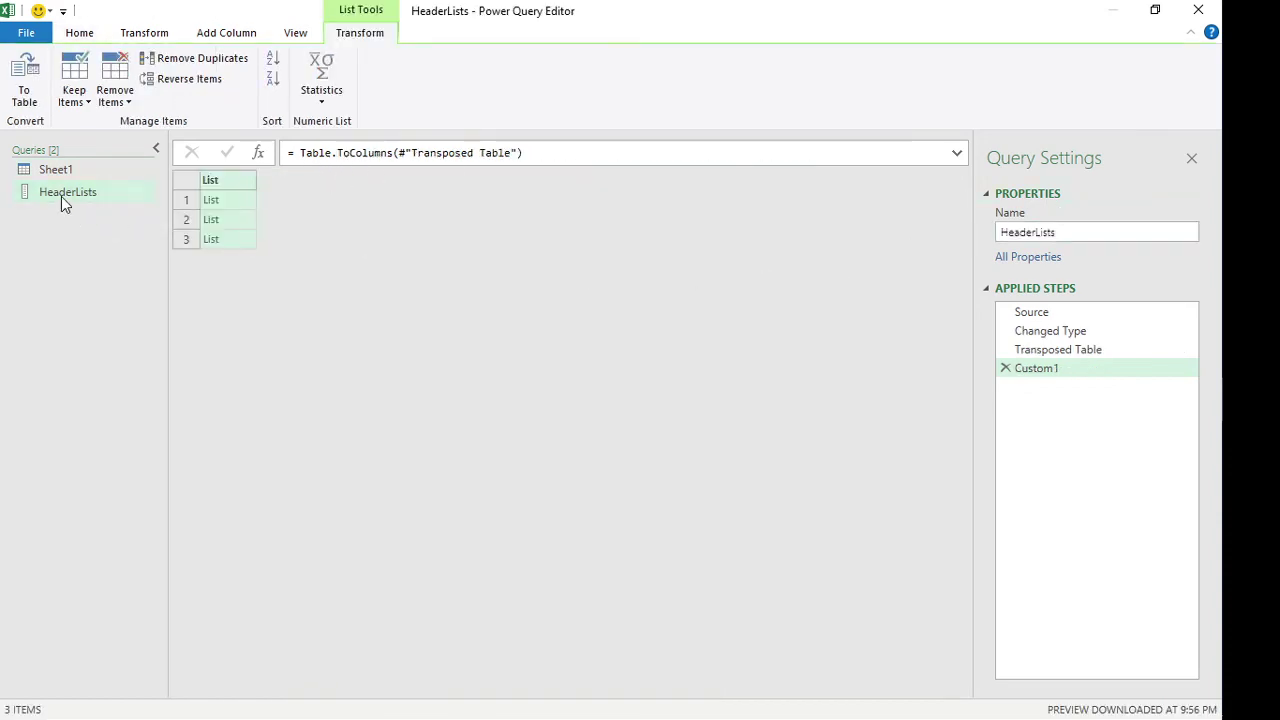
{"action": "left_click", "coordinate": [64, 171]}
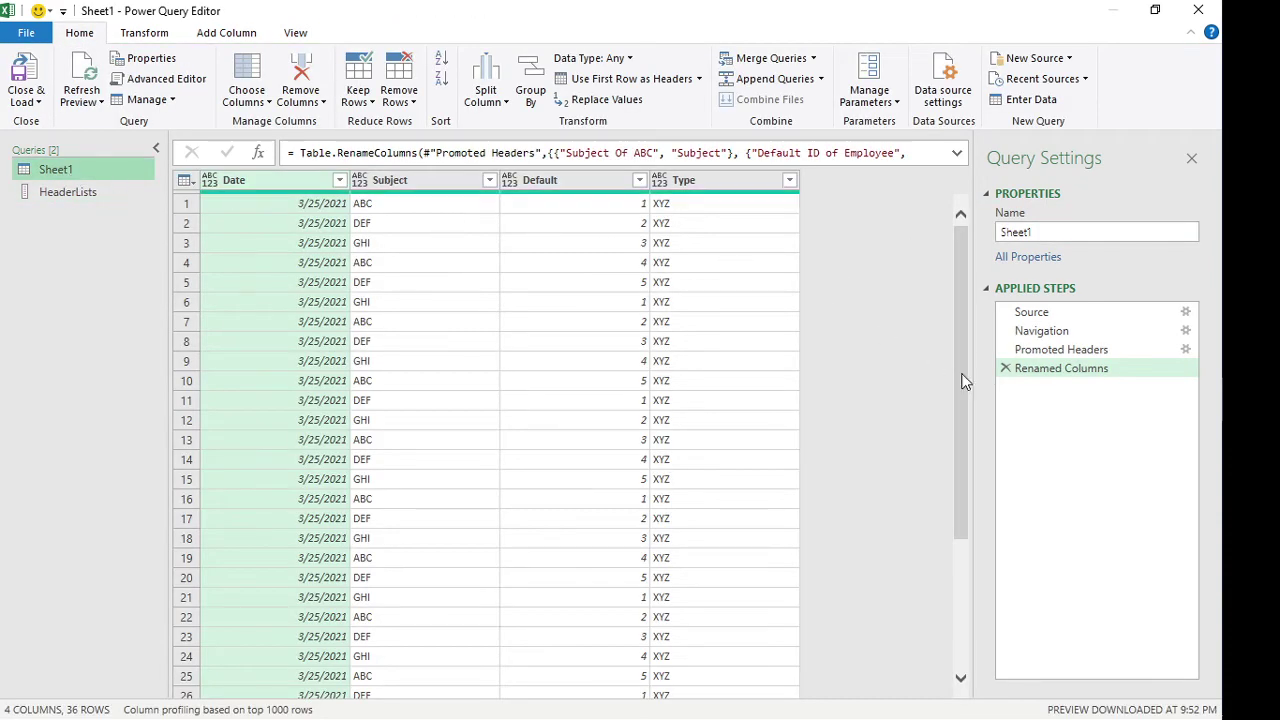
Replace the hard-coded rename pairs in the Renamed Columns formula with HeaderLists, then close the editor and load the query.
{"action": "left_click", "coordinate": [957, 153]}
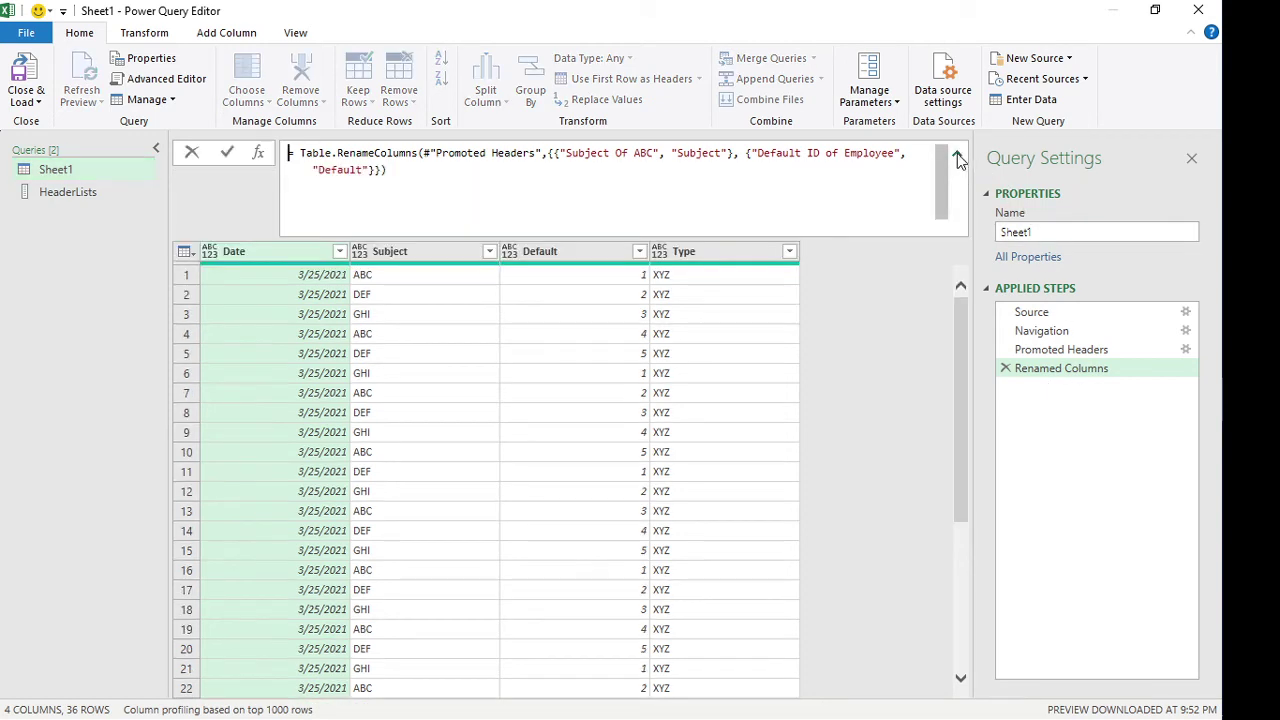
{"action": "left_click", "coordinate": [407, 157]}
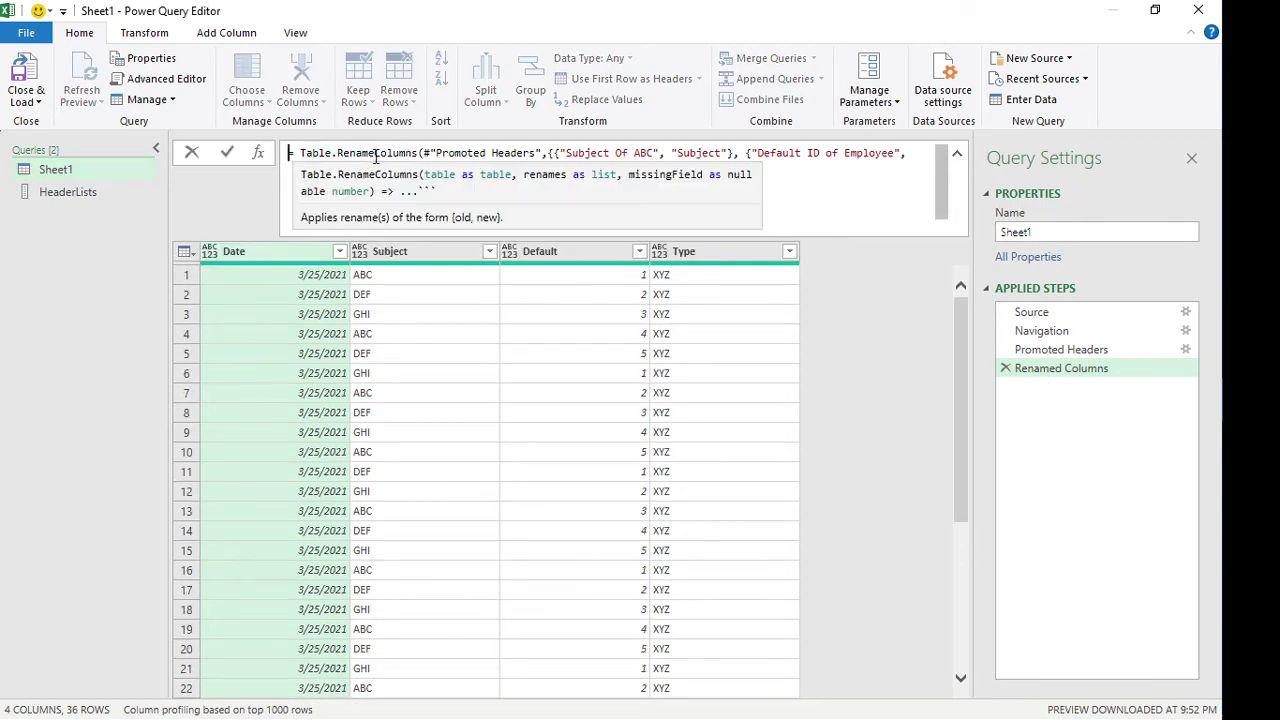
{"action": "left_click", "coordinate": [577, 154]}
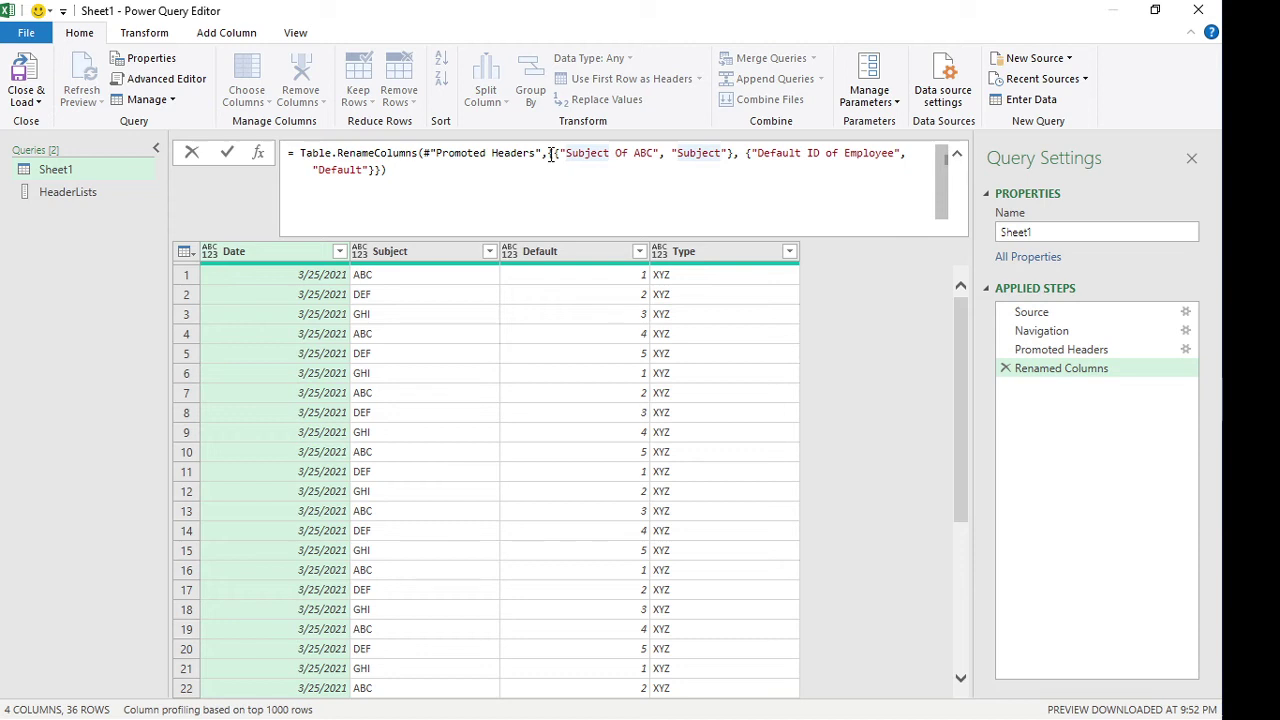
{"action": "left_click_drag", "start_coordinate": [549, 156], "coordinate": [376, 175]}
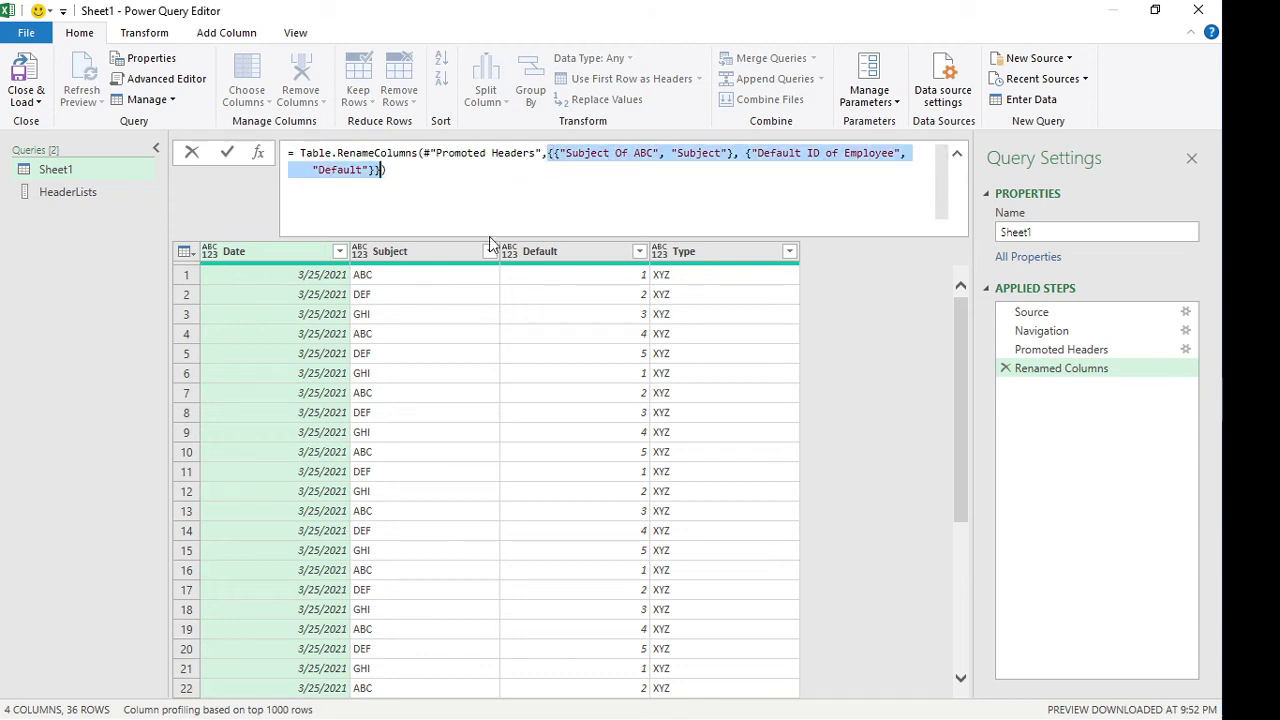
{"action": "type", "text": "Headers\",Head"}
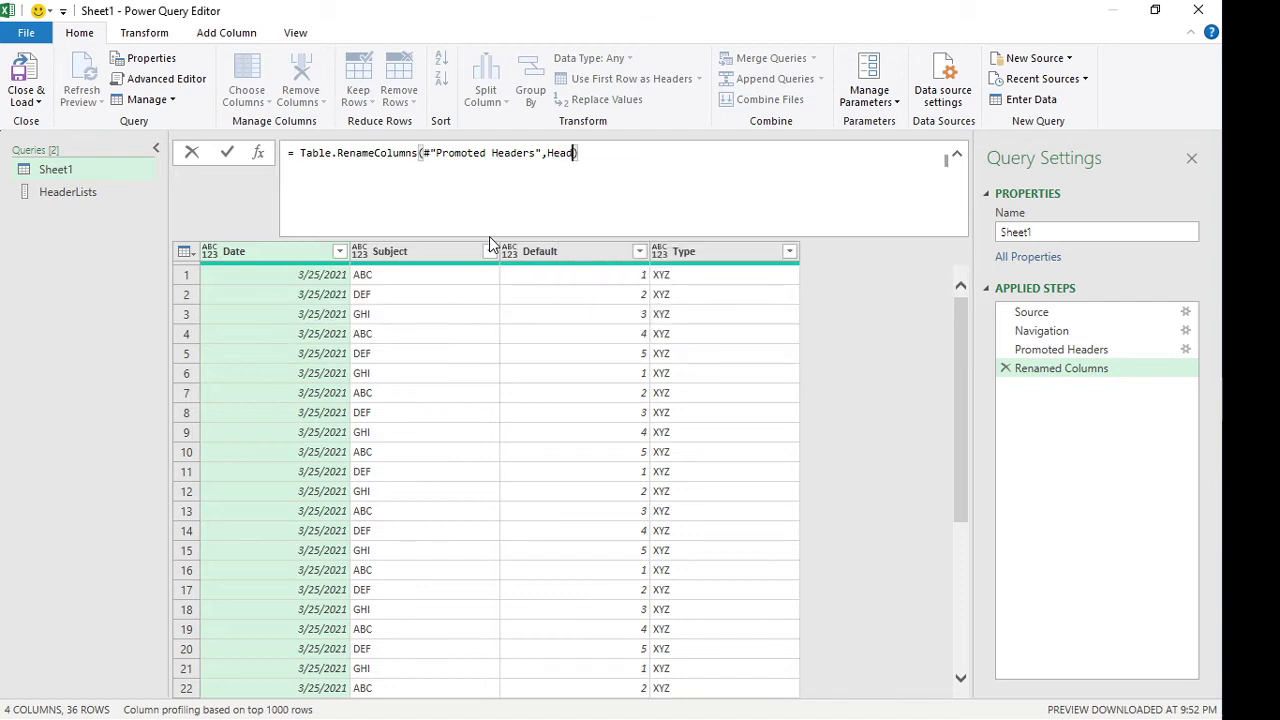
{"action": "type", "text": "erLists,"}
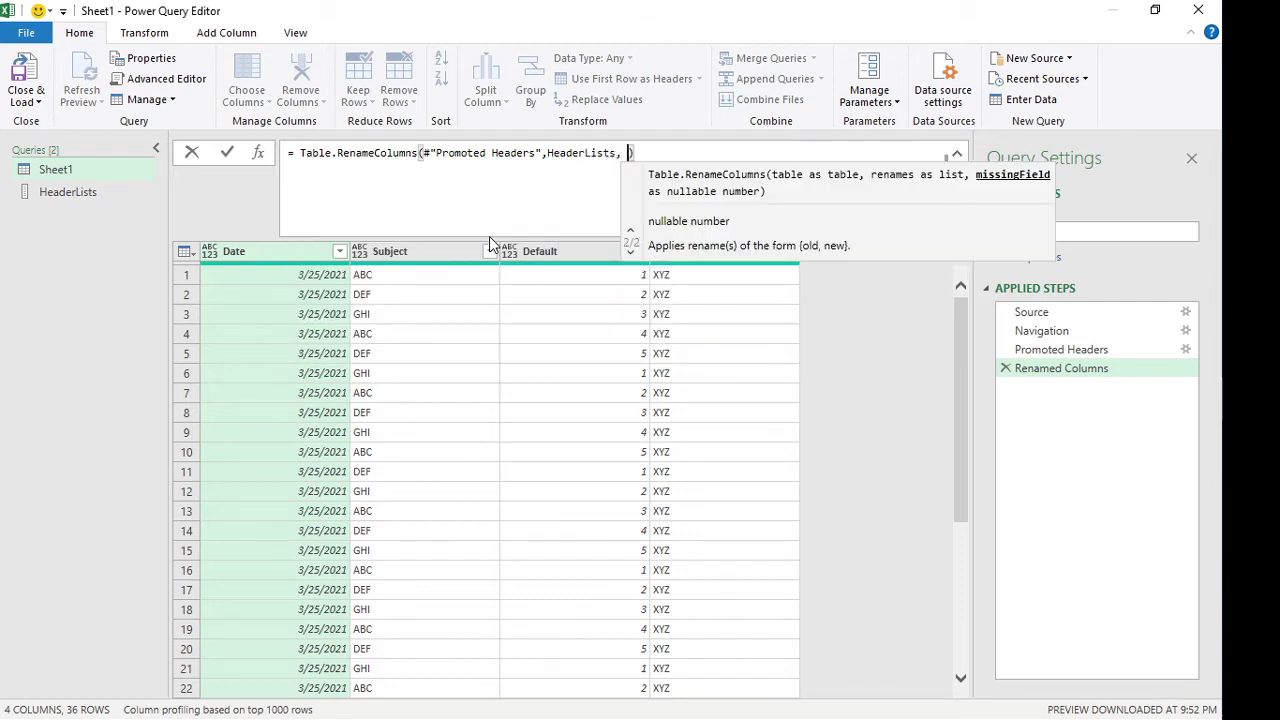
{"action": "key", "text": "BackSpace"}
{"action": "key", "text": "BackSpace"}
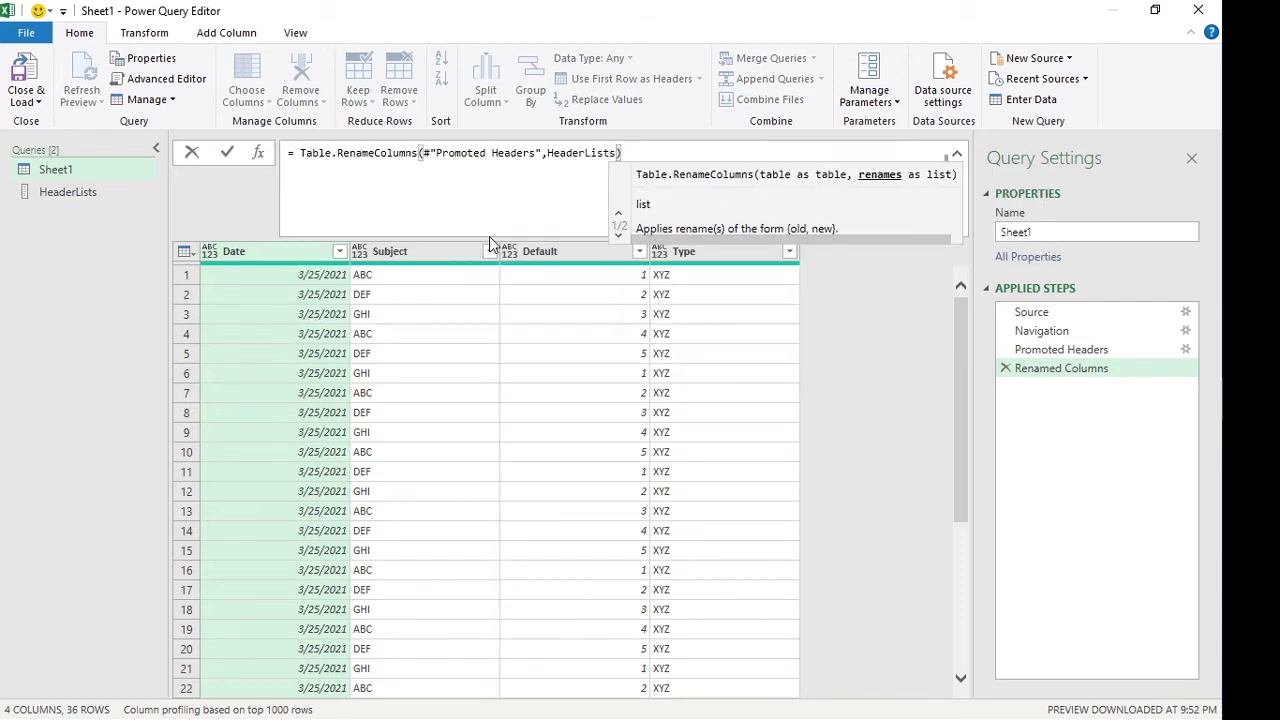
{"action": "key", "text": "Return"}
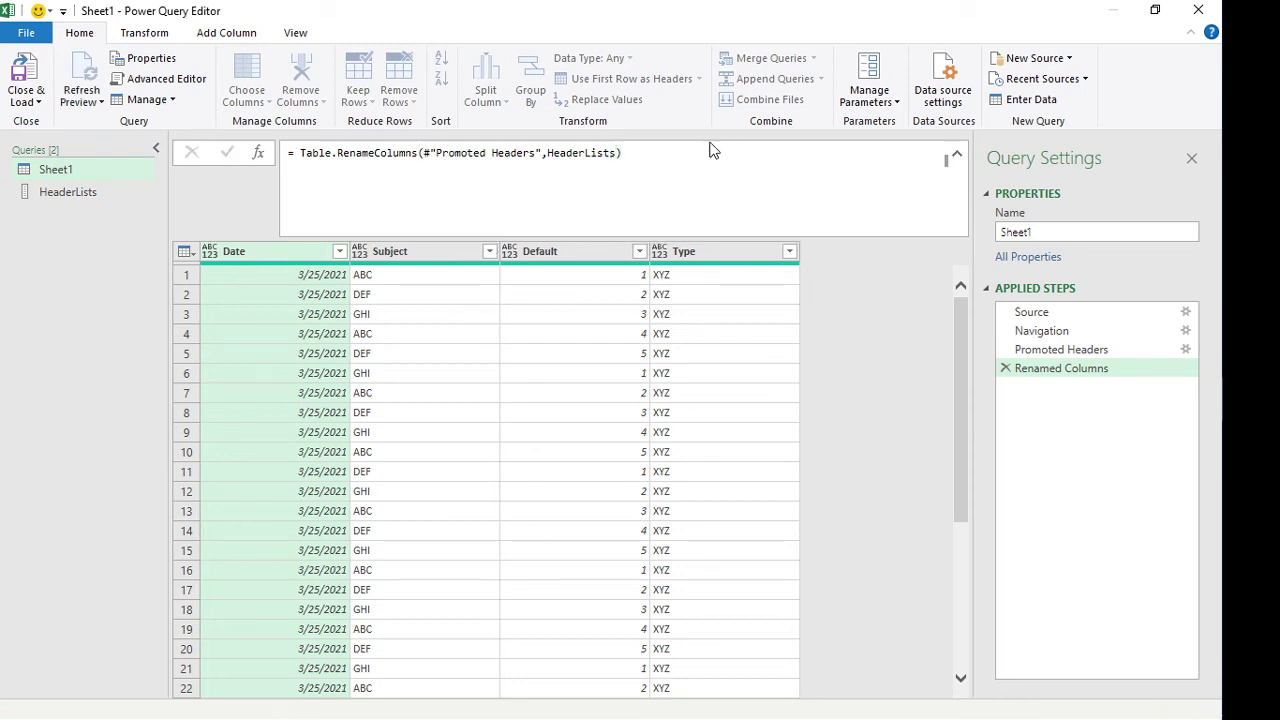
{"action": "left_click", "coordinate": [28, 78]}
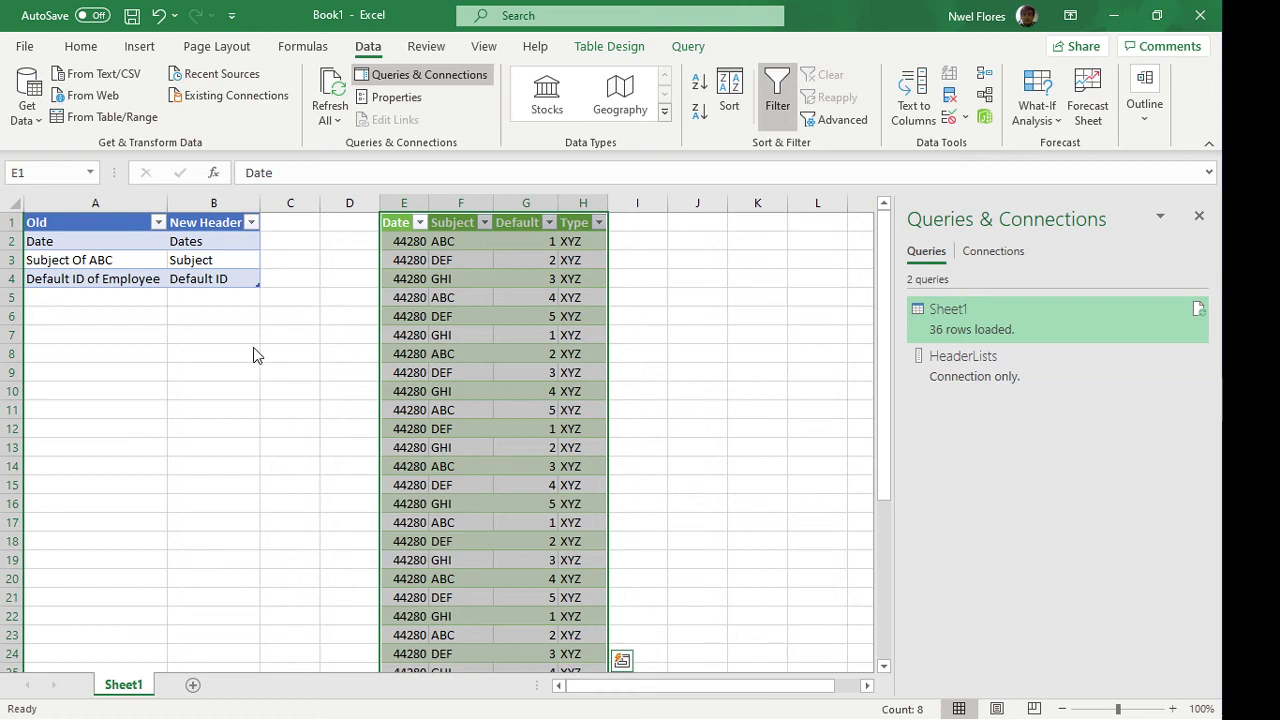
Hide the filter buttons on the loaded Sheet1 table and check each of its column headers.
{"action": "left_click", "coordinate": [550, 300]}
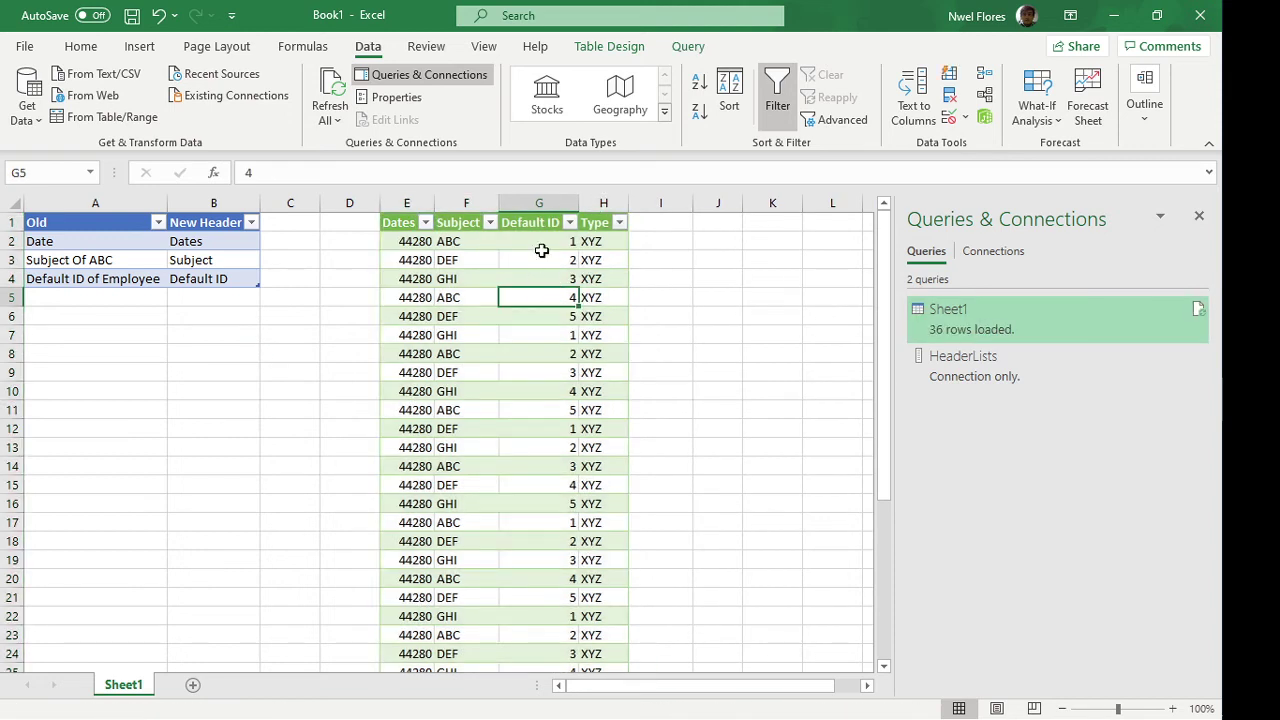
{"action": "left_click", "coordinate": [543, 258]}
{"action": "left_click", "coordinate": [466, 224]}
{"action": "key", "text": "ctrl+shift+l"}
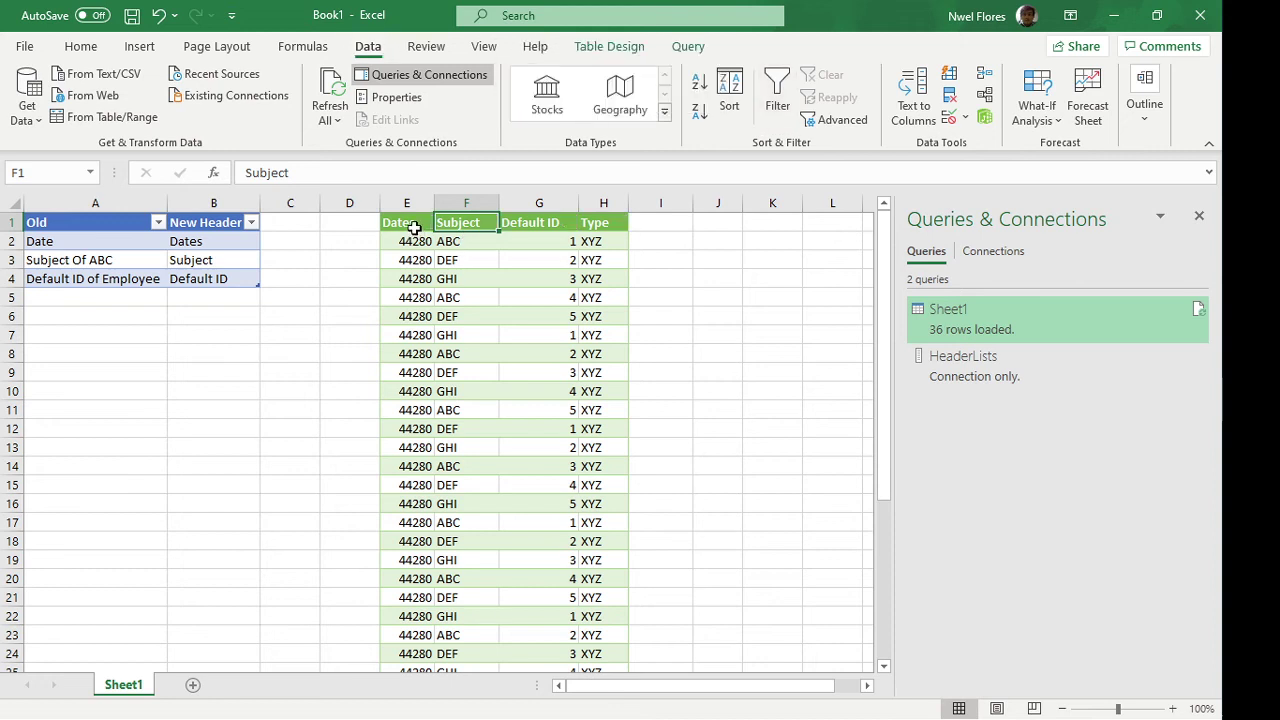
{"action": "left_click", "coordinate": [412, 223]}
{"action": "left_click", "coordinate": [470, 224]}
{"action": "left_click", "coordinate": [531, 228]}
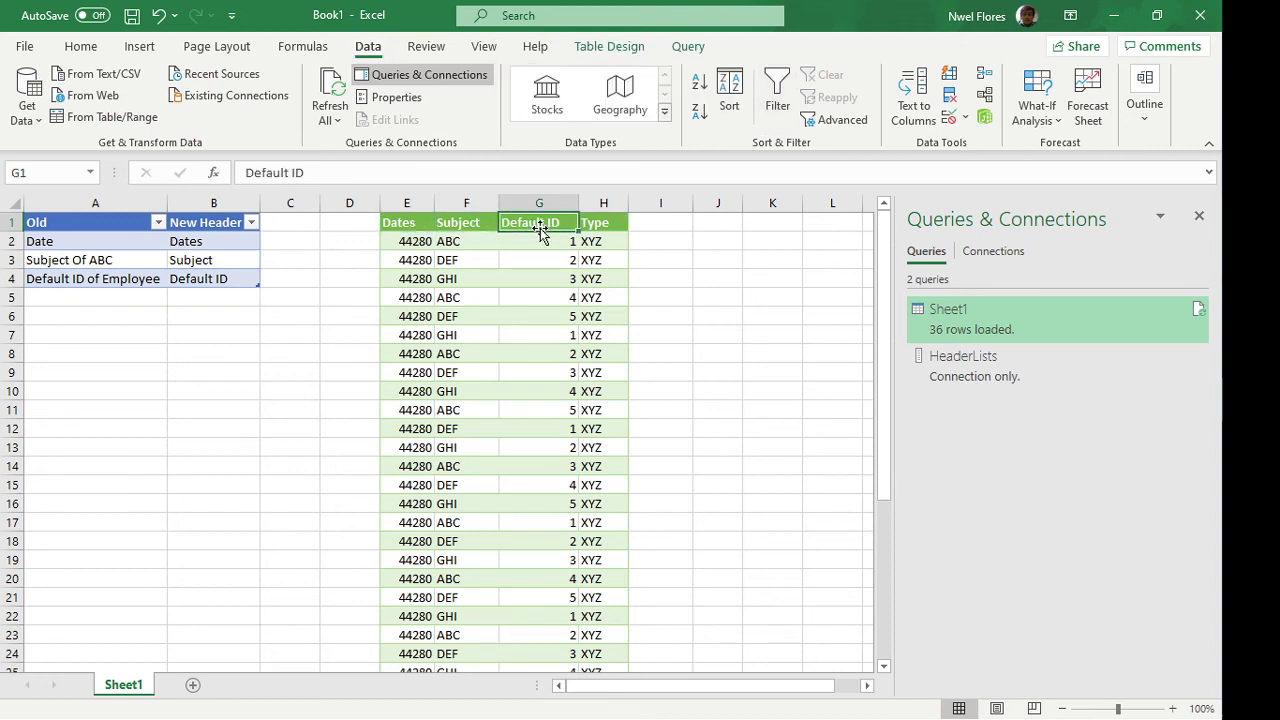
{"action": "left_click", "coordinate": [592, 224]}
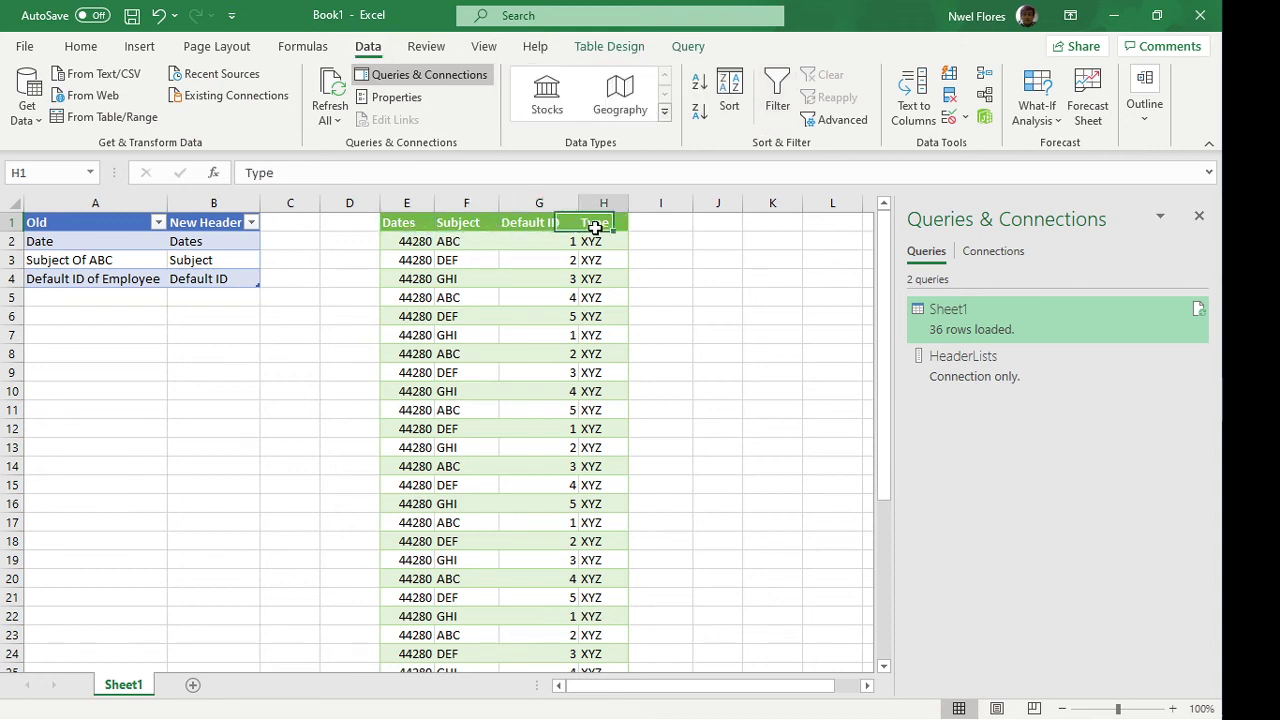
Change the New Header entries in the mapping table to Day, Class and ID.
{"action": "left_click", "coordinate": [229, 244]}
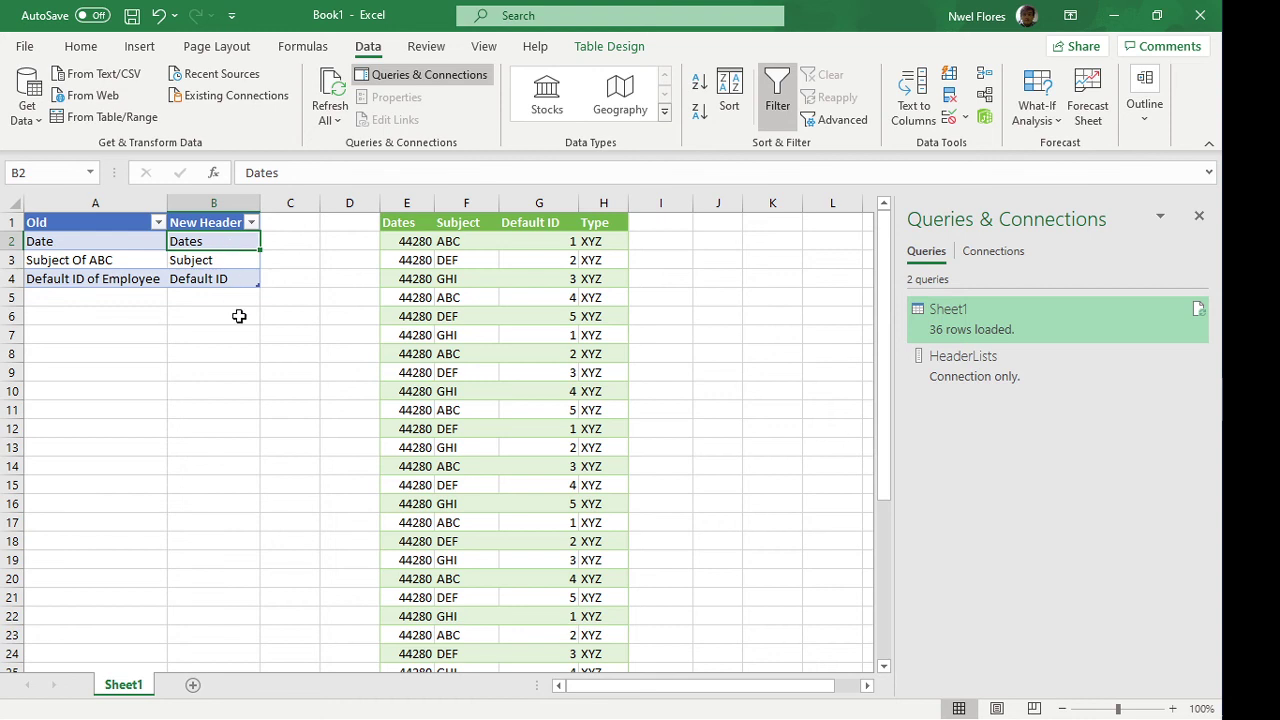
{"action": "type", "text": "Day"}
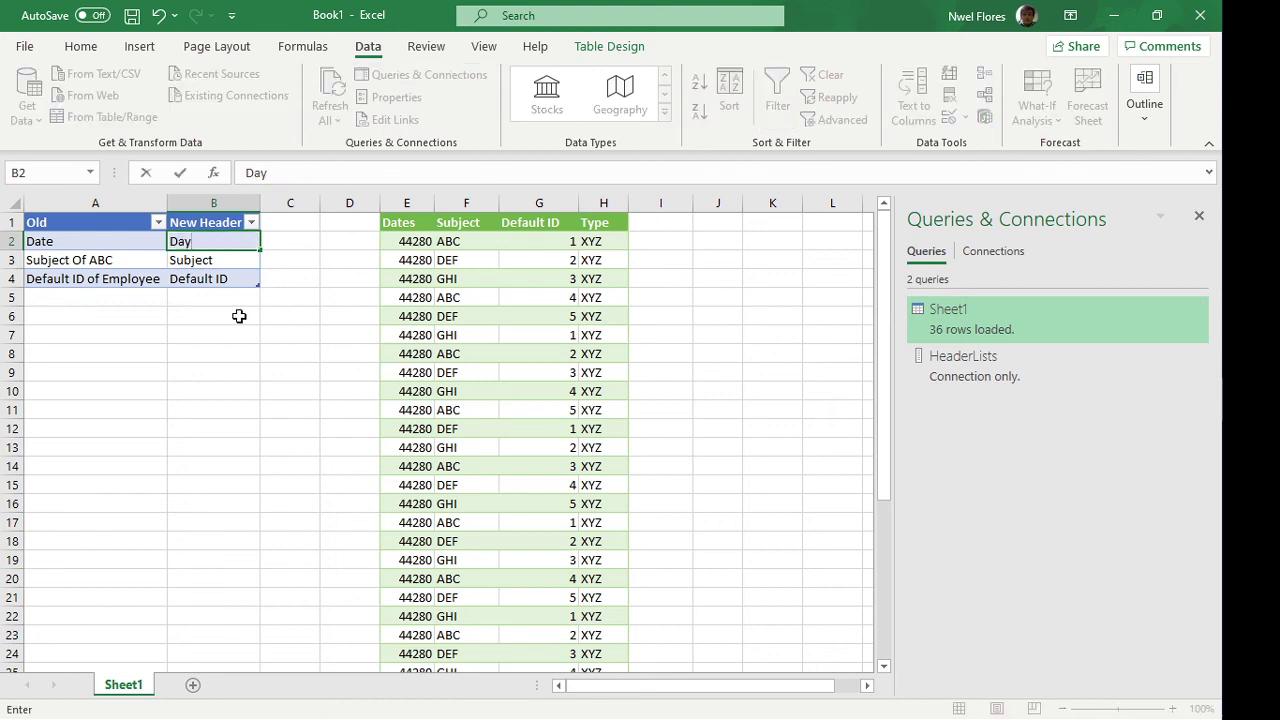
{"action": "key", "text": "Return"}
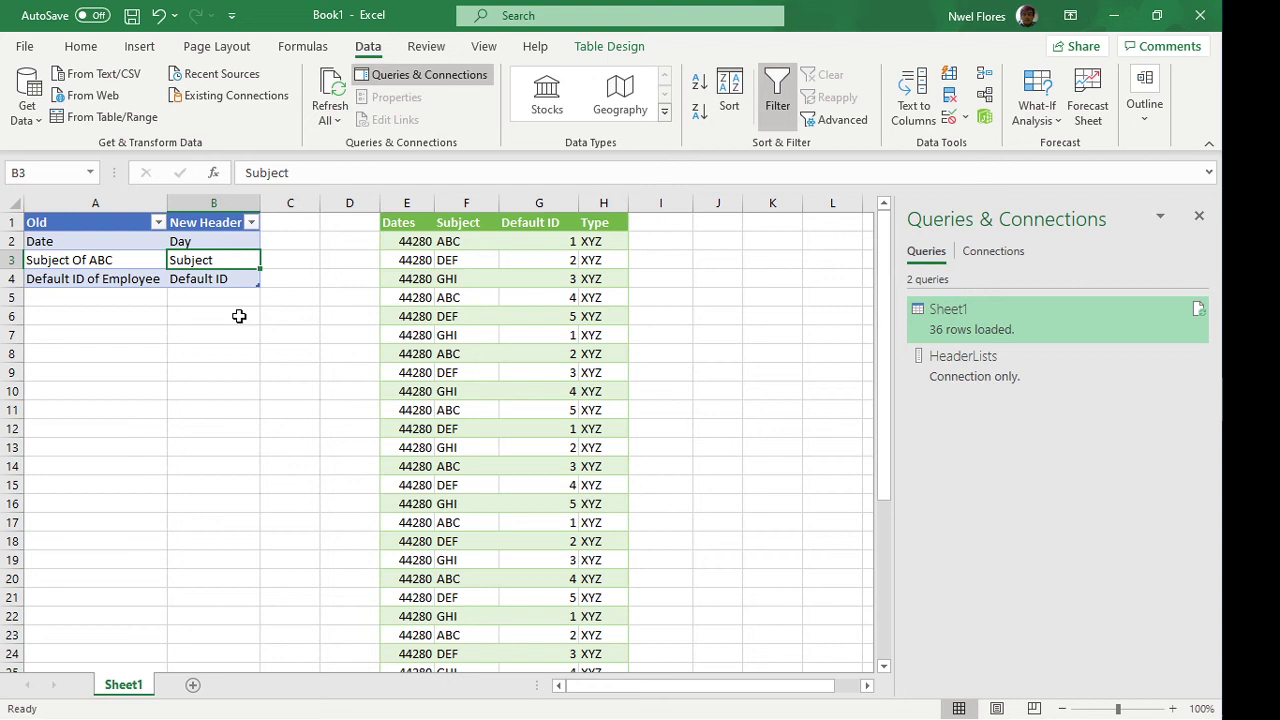
{"action": "type", "text": "Class"}
{"action": "key", "text": "Return"}
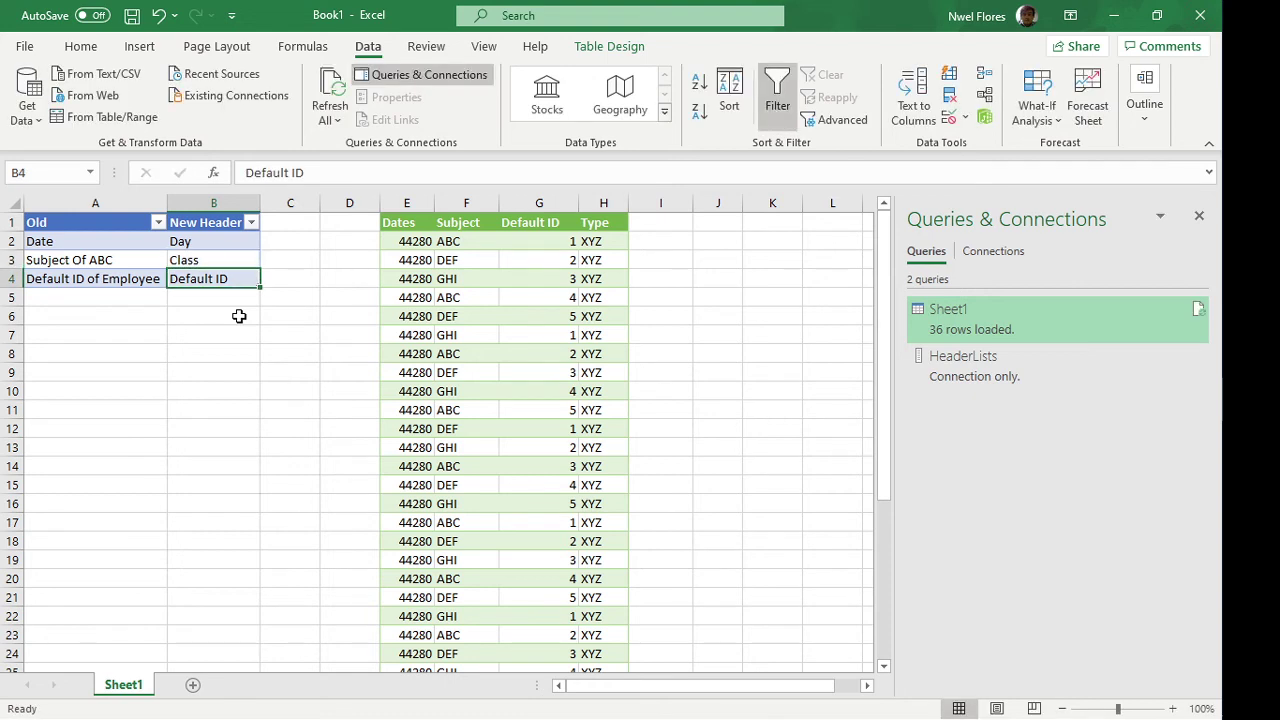
{"action": "type", "text": "Day"}
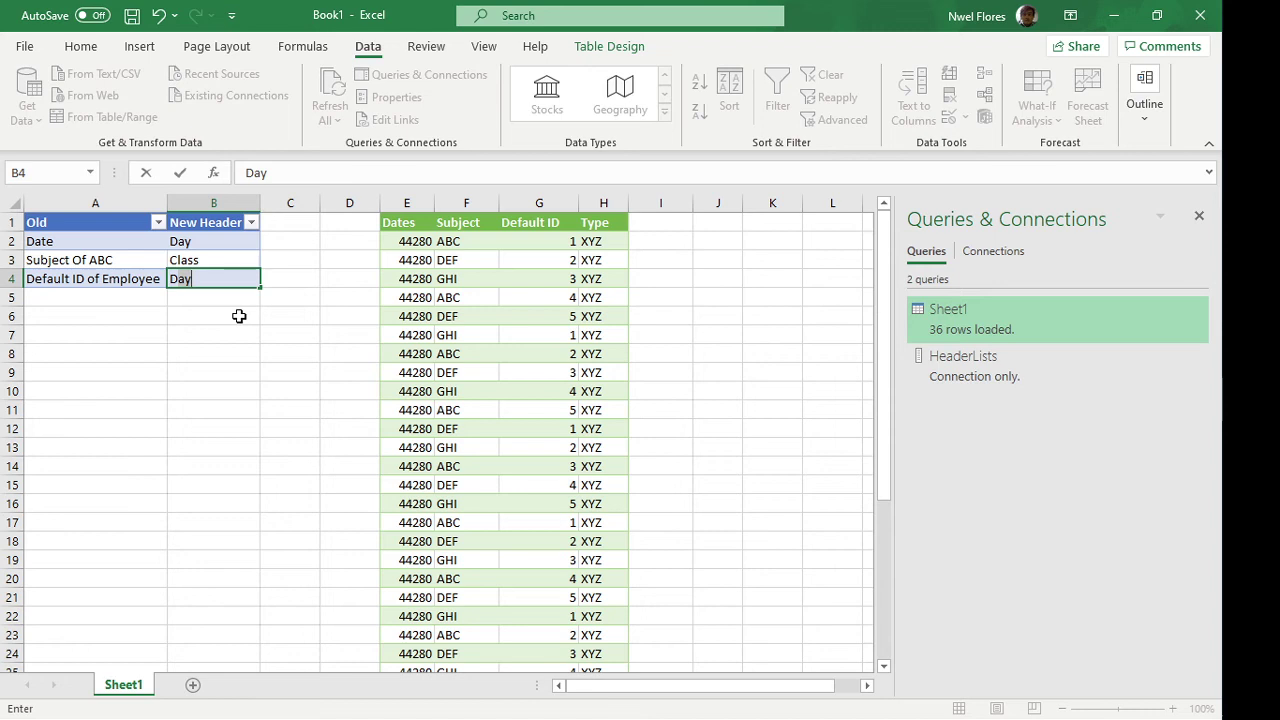
{"action": "key", "text": "BackSpace"}
{"action": "key", "text": "BackSpace"}
{"action": "key", "text": "BackSpace"}
{"action": "type", "text": "ID"}
{"action": "key", "text": "Return"}
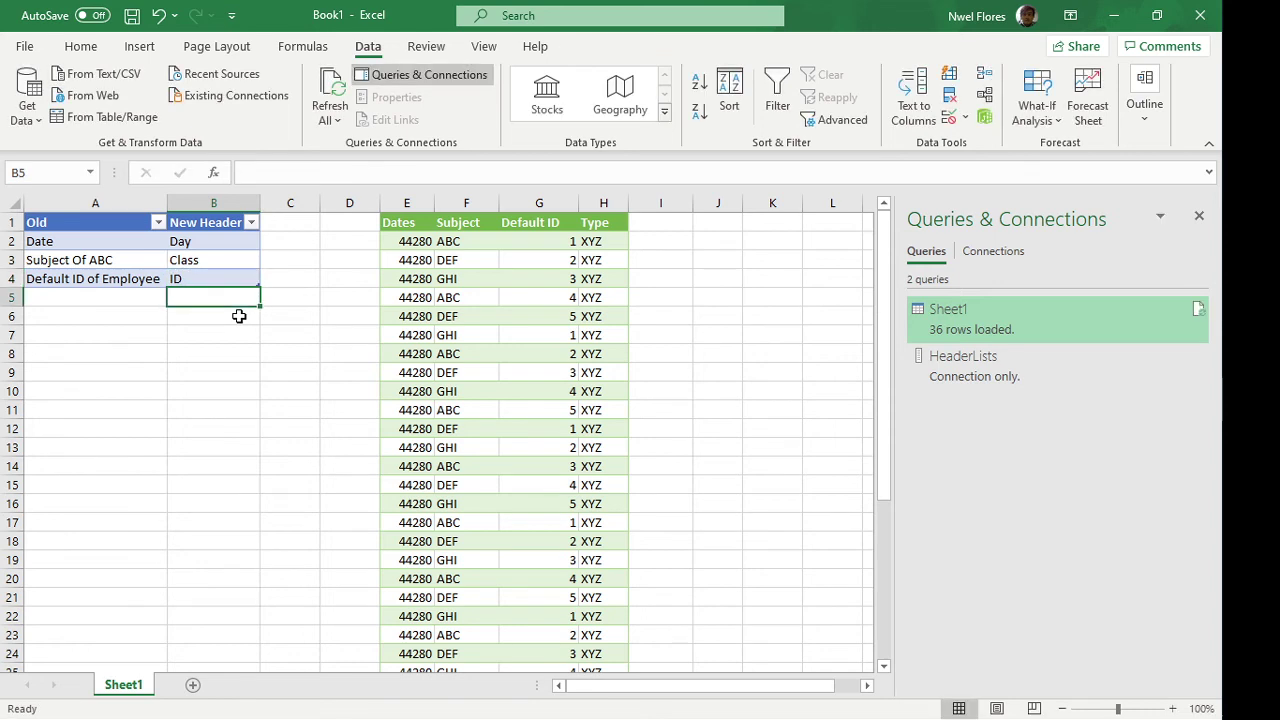
Refresh the loaded data table and compare its headers with the New Header entries.
{"action": "right_click", "coordinate": [478, 276]}
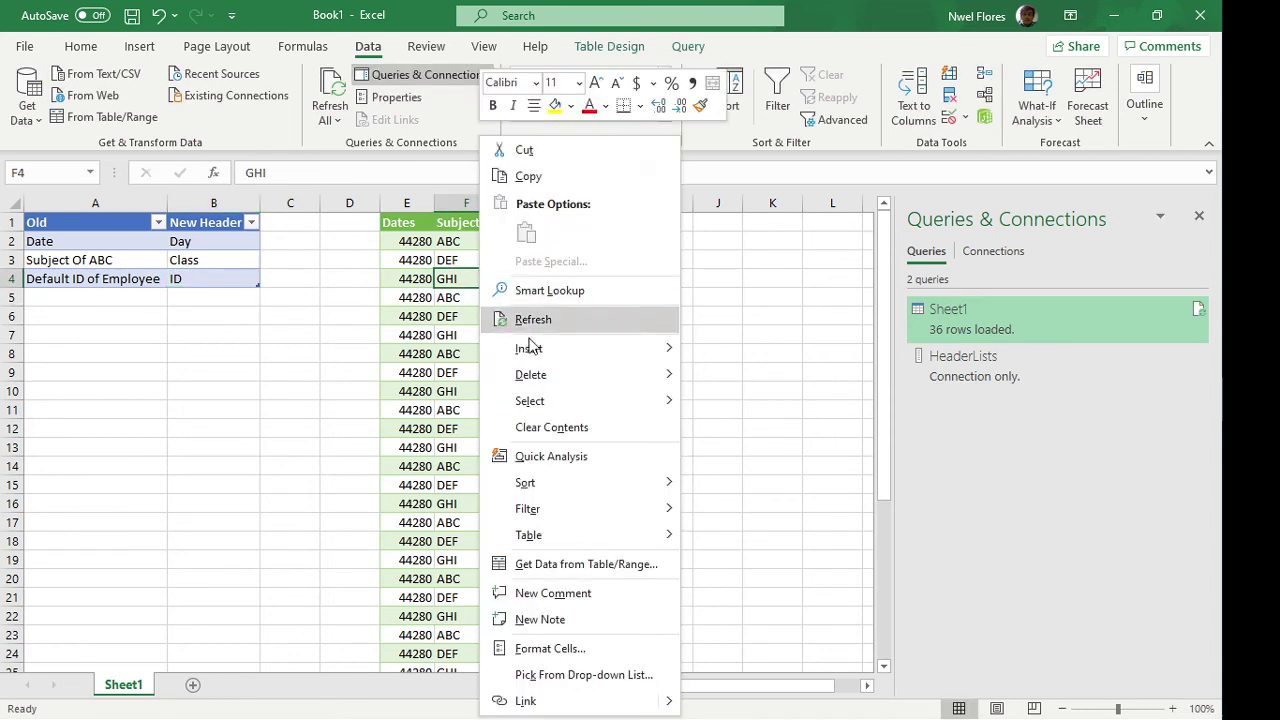
{"action": "left_click", "coordinate": [546, 318]}
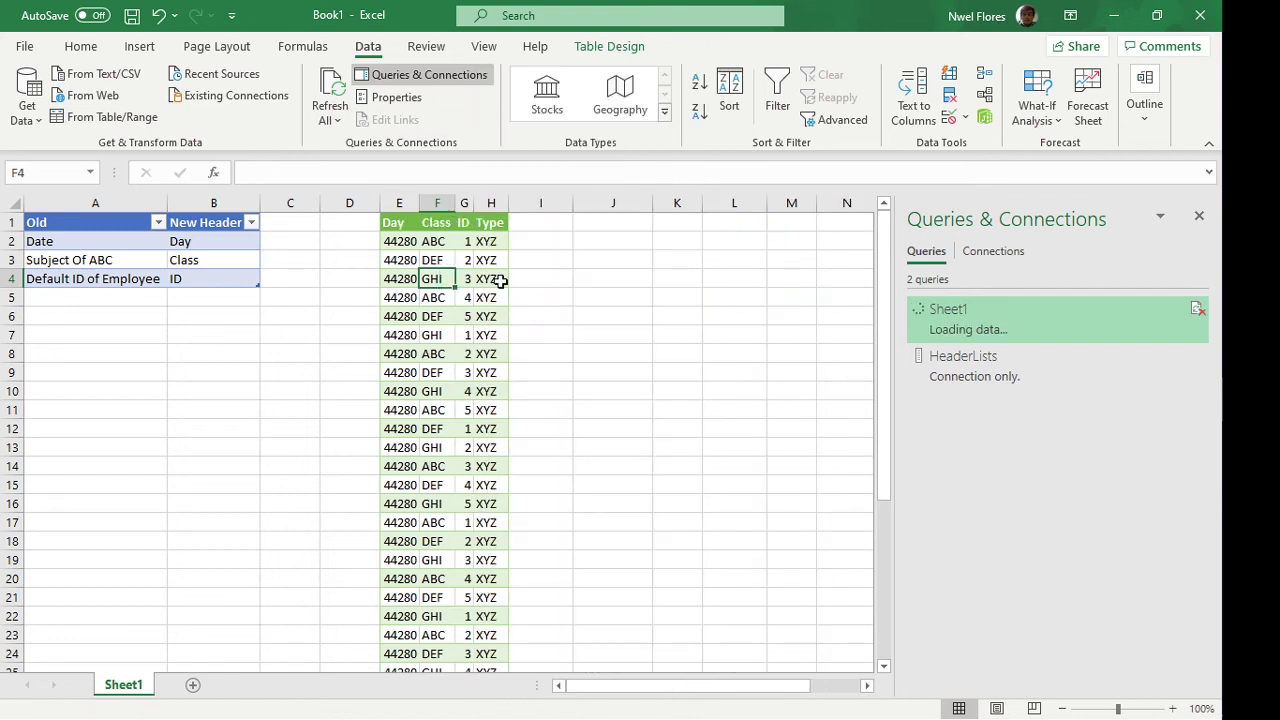
{"action": "left_click_drag", "start_coordinate": [395, 222], "coordinate": [495, 222]}
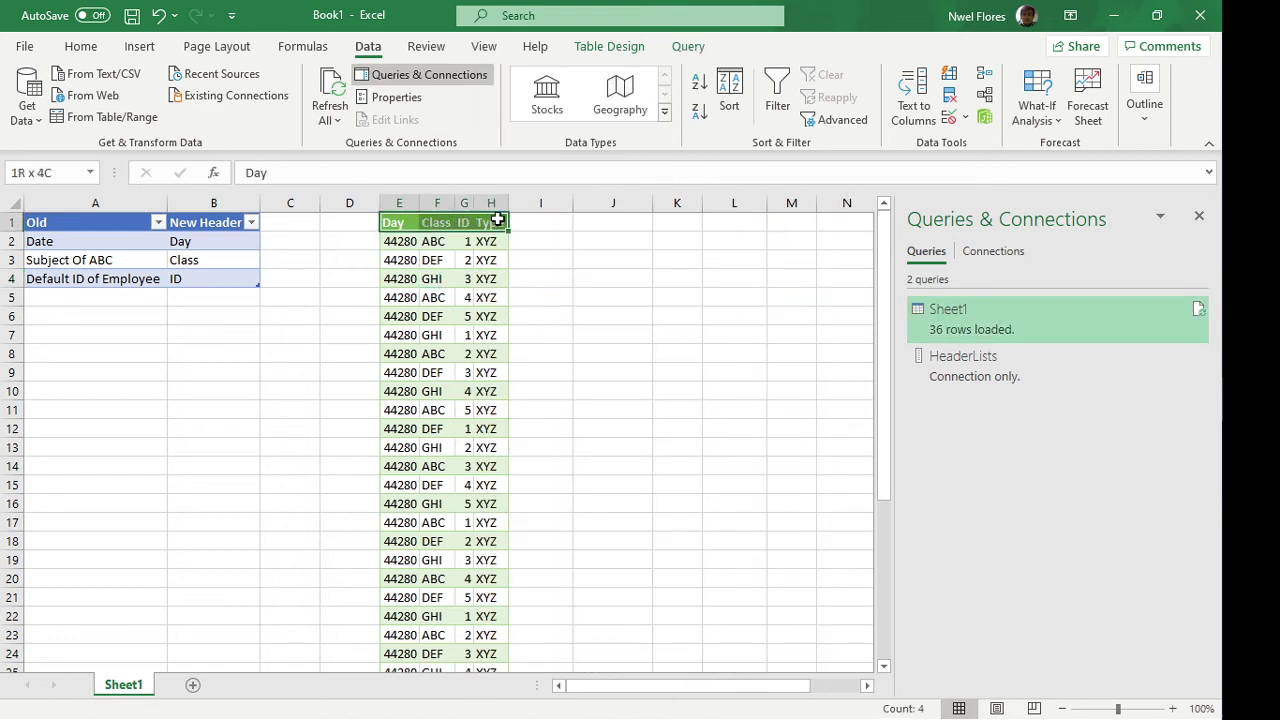
{"action": "left_click_drag", "start_coordinate": [214, 243], "coordinate": [214, 279]}
Add a mapping row with old header Type and new header Type Group, then refresh the loaded data table.
{"action": "left_click", "coordinate": [106, 297]}
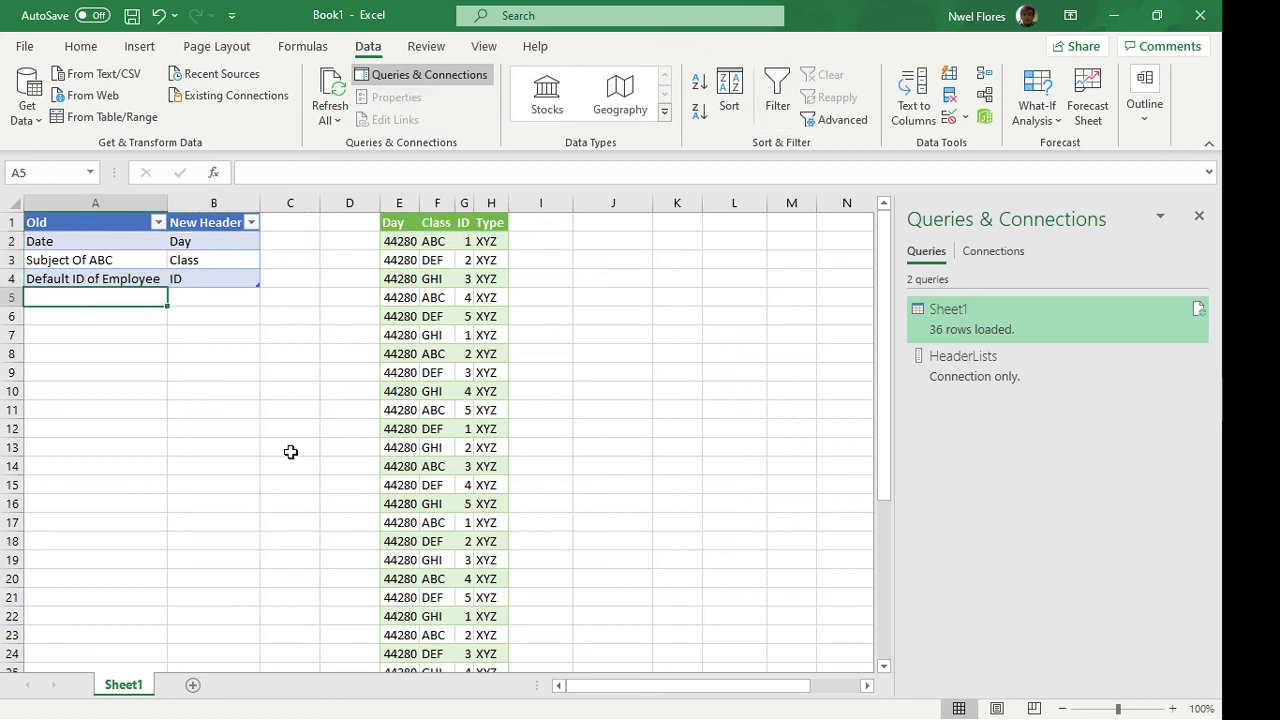
{"action": "type", "text": "Type"}
{"action": "key", "text": "Return"}
{"action": "key", "text": "Up"}
{"action": "key", "text": "Right"}
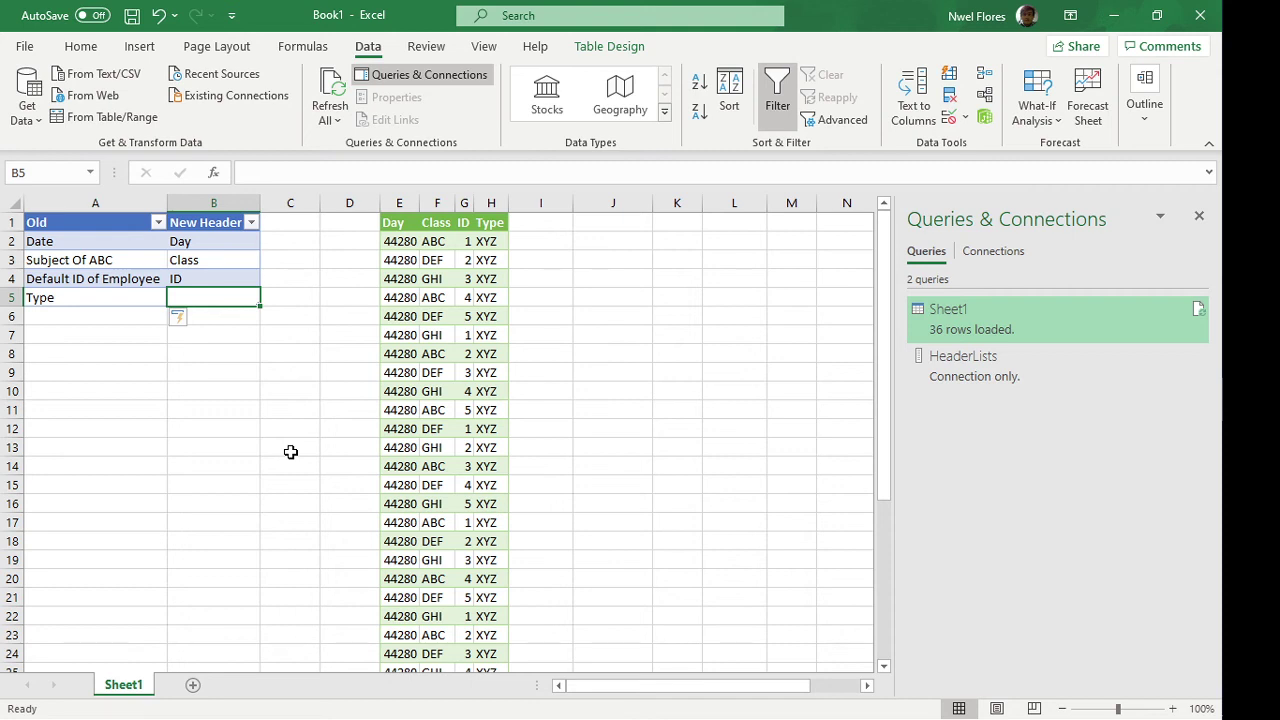
{"action": "type", "text": "Type"}
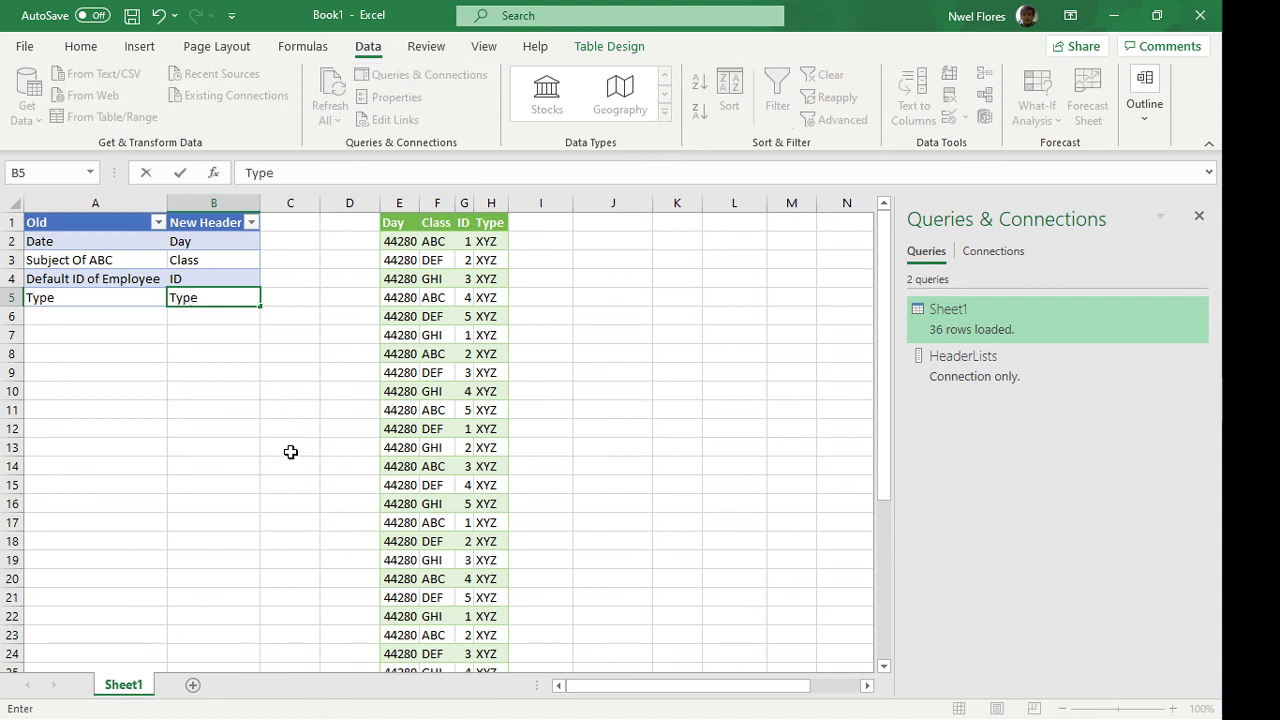
{"action": "type", "text": " C"}
{"action": "key", "text": "BackSpace"}
{"action": "type", "text": "Ca"}
{"action": "key", "text": "BackSpace"}
{"action": "key", "text": "BackSpace"}
{"action": "type", "text": "Group"}
{"action": "key", "text": "Return"}
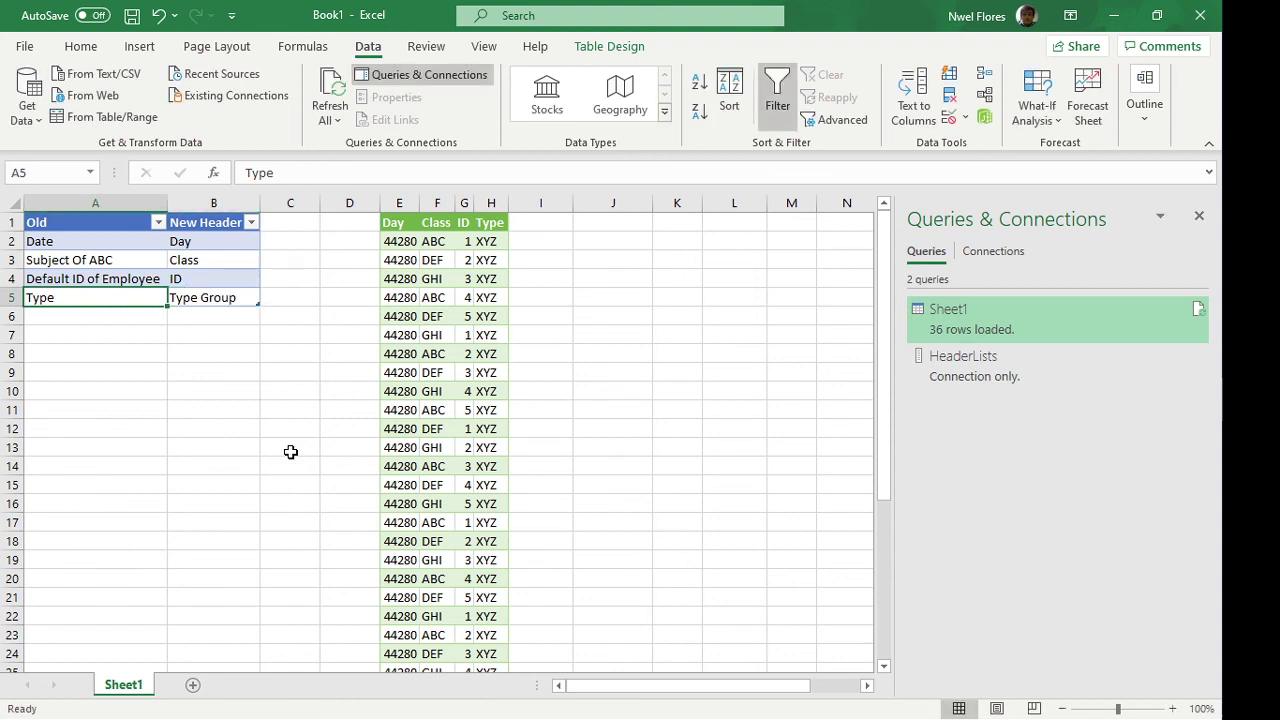
{"action": "right_click", "coordinate": [464, 268]}
{"action": "key", "text": "Escape"}
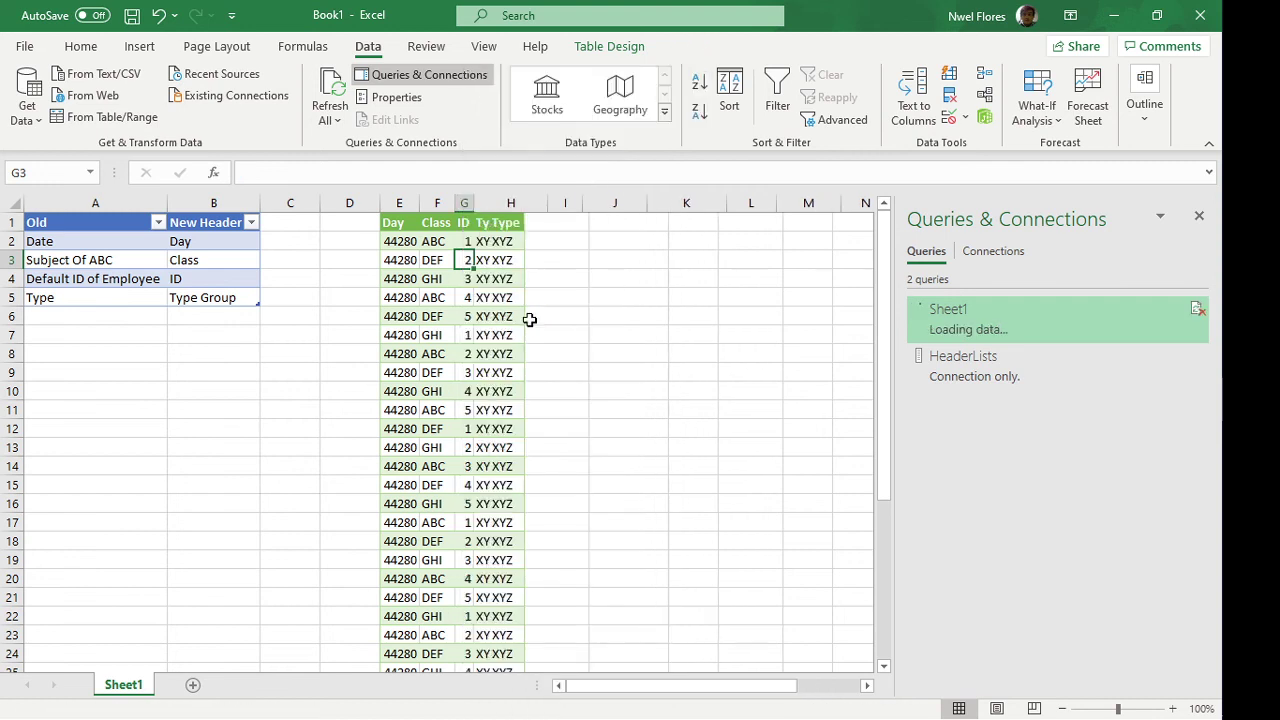
Delete the Type row from the header mapping table.
{"action": "left_click", "coordinate": [110, 297]}
{"action": "right_click", "coordinate": [110, 297]}
{"action": "mouse_move", "coordinate": [184, 378]}
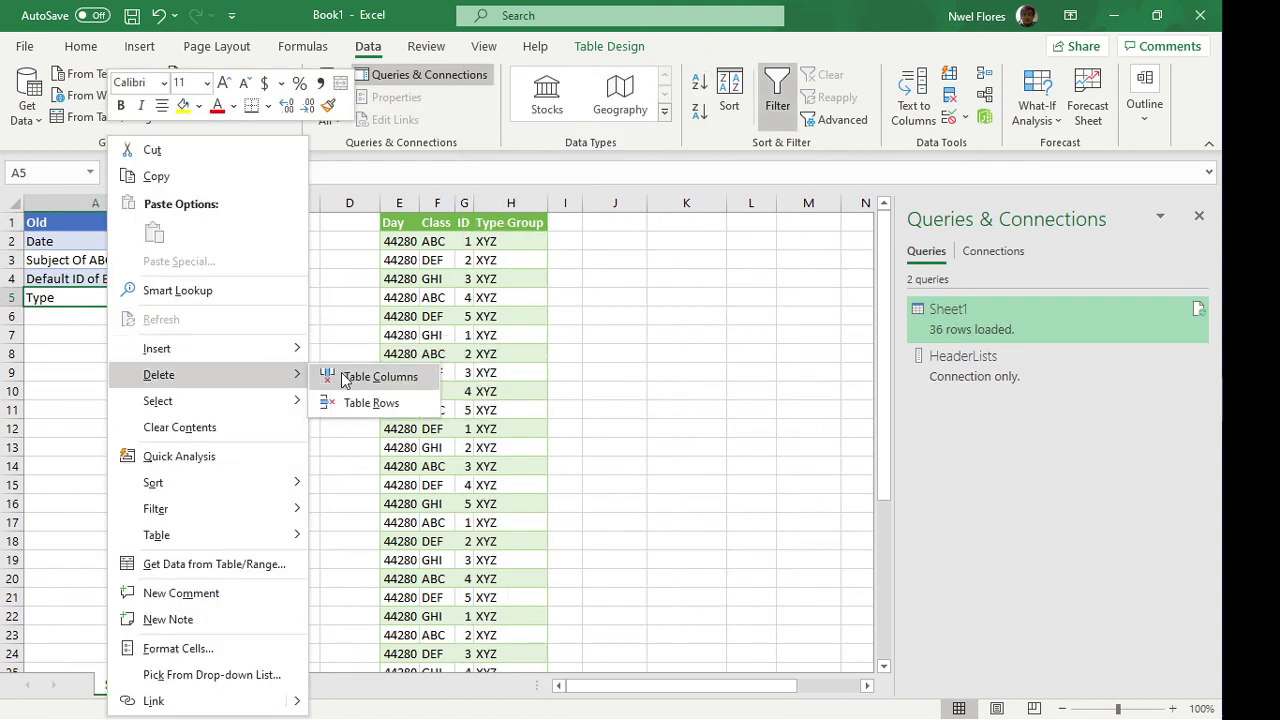
{"action": "left_click", "coordinate": [335, 400]}
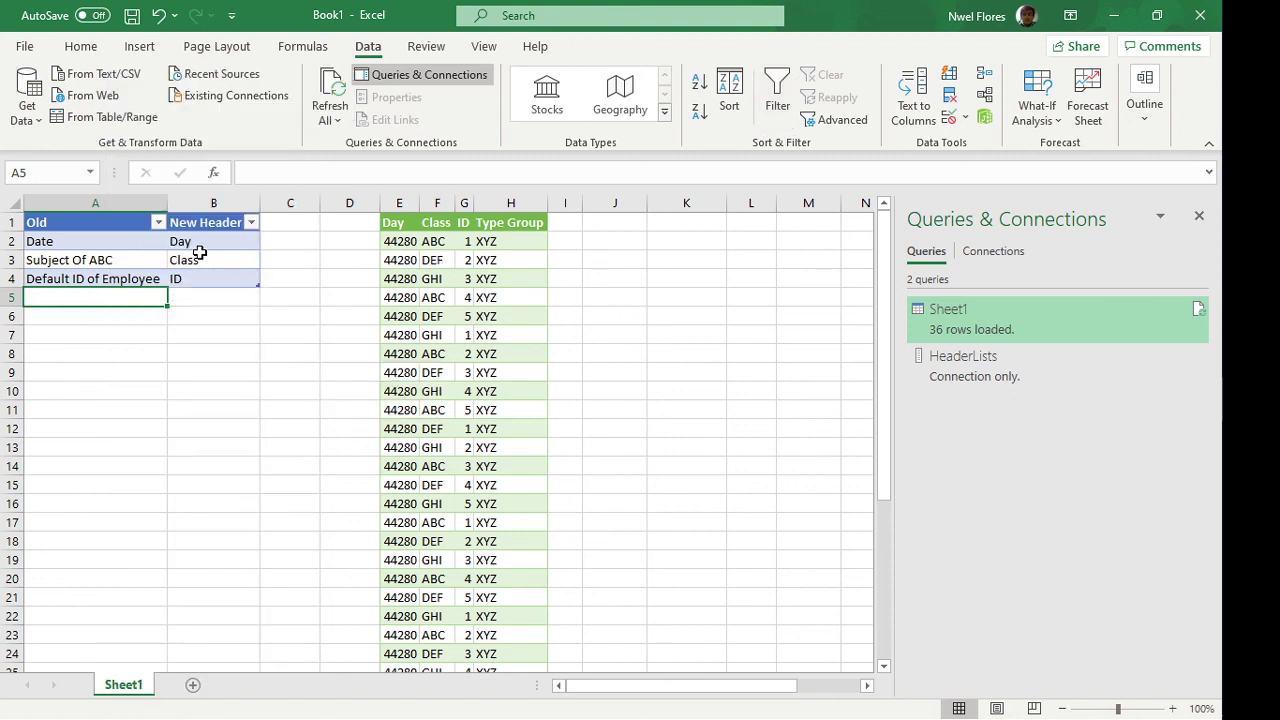
Refresh the loaded data table with the three remaining header mappings and check the header of its last column.
{"action": "left_click_drag", "start_coordinate": [200, 244], "coordinate": [201, 284]}
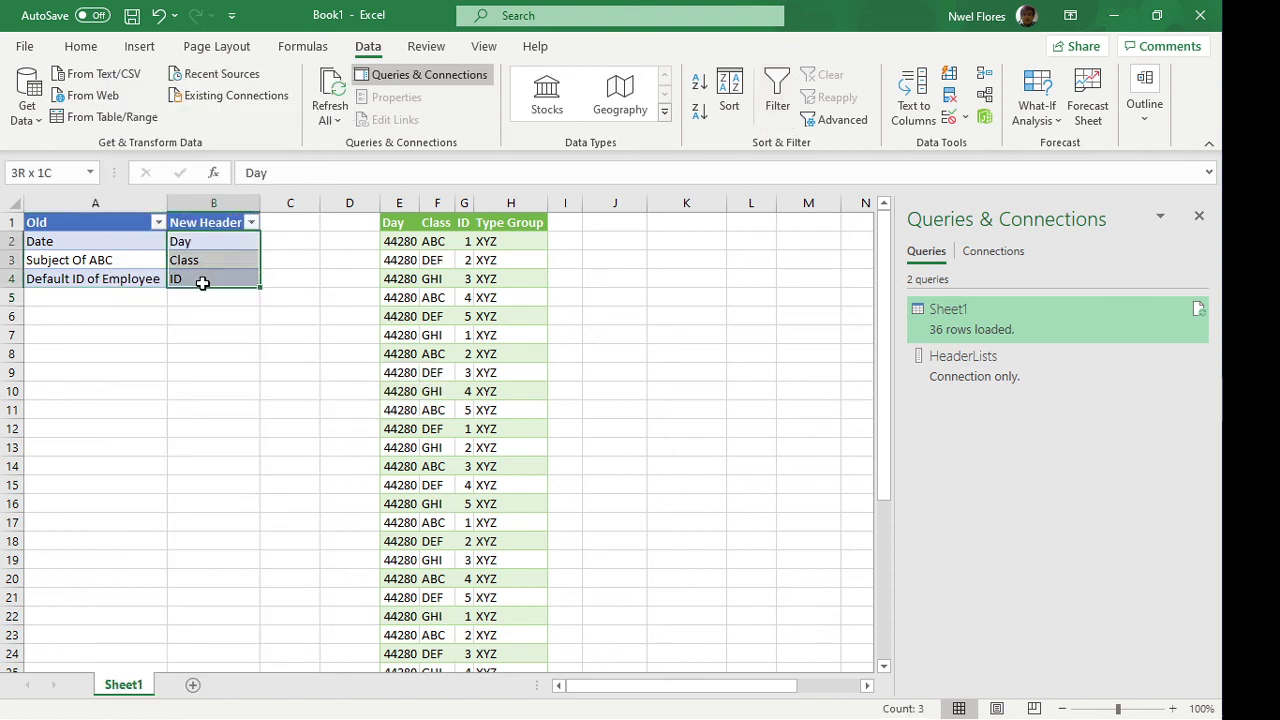
{"action": "left_click", "coordinate": [433, 262]}
{"action": "right_click", "coordinate": [433, 262]}
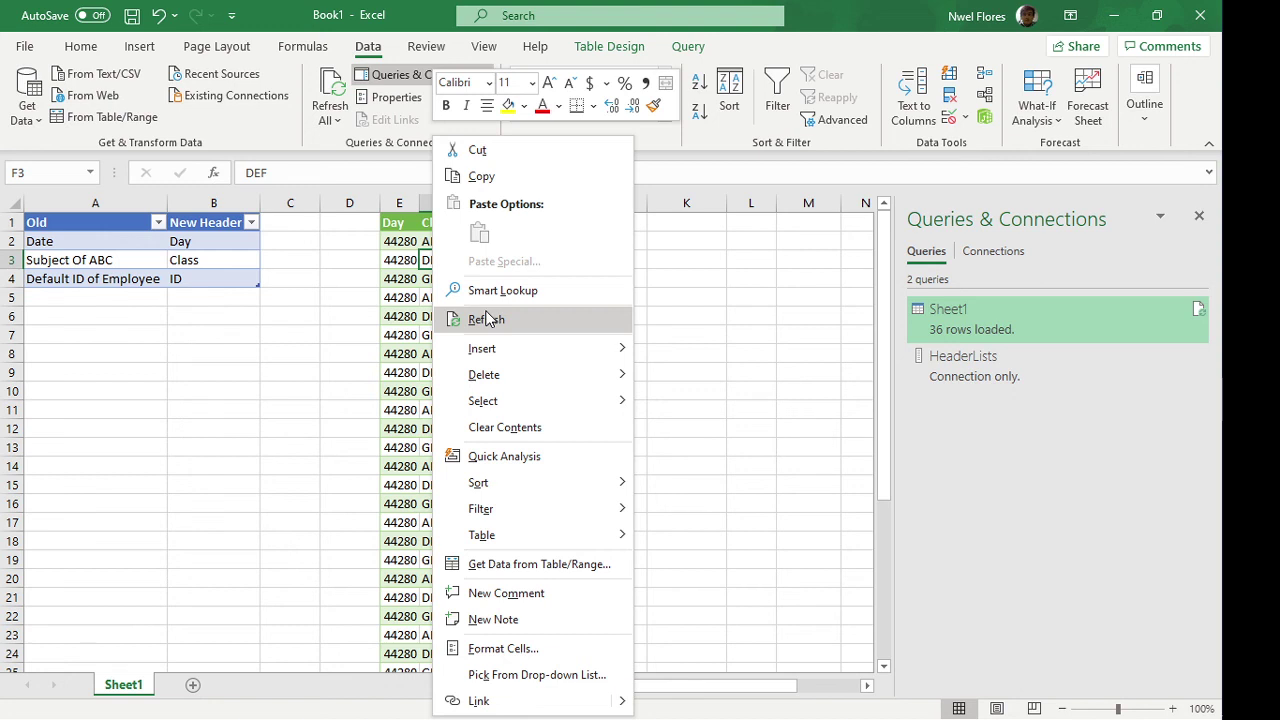
{"action": "left_click", "coordinate": [487, 318]}
{"action": "left_click", "coordinate": [491, 223]}
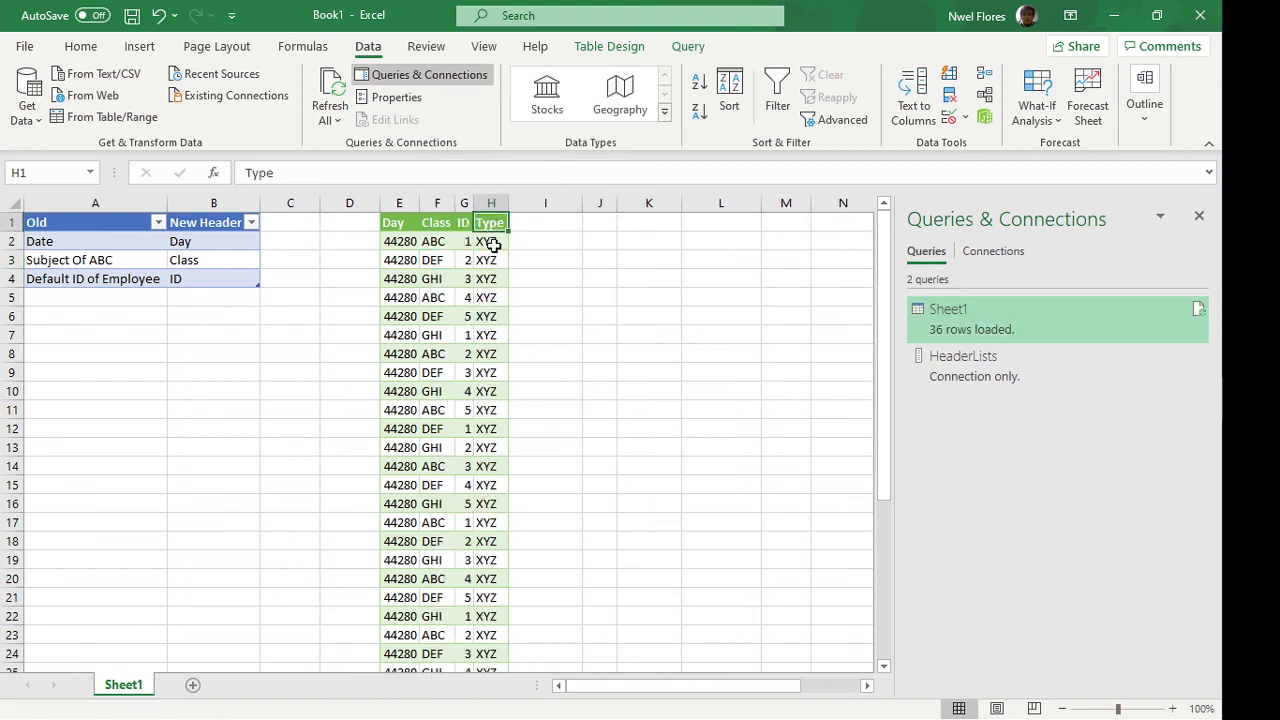
Review each Old and New Header pair in the mapping table against the loaded data table's headers.
{"action": "mouse_move", "coordinate": [403, 222]}
{"action": "left_mouse_down"}
{"action": "mouse_move", "coordinate": [466, 223]}
{"action": "mouse_move", "coordinate": [407, 222]}
{"action": "left_mouse_up"}
{"action": "left_click", "coordinate": [100, 244]}
{"action": "left_click", "coordinate": [186, 241]}
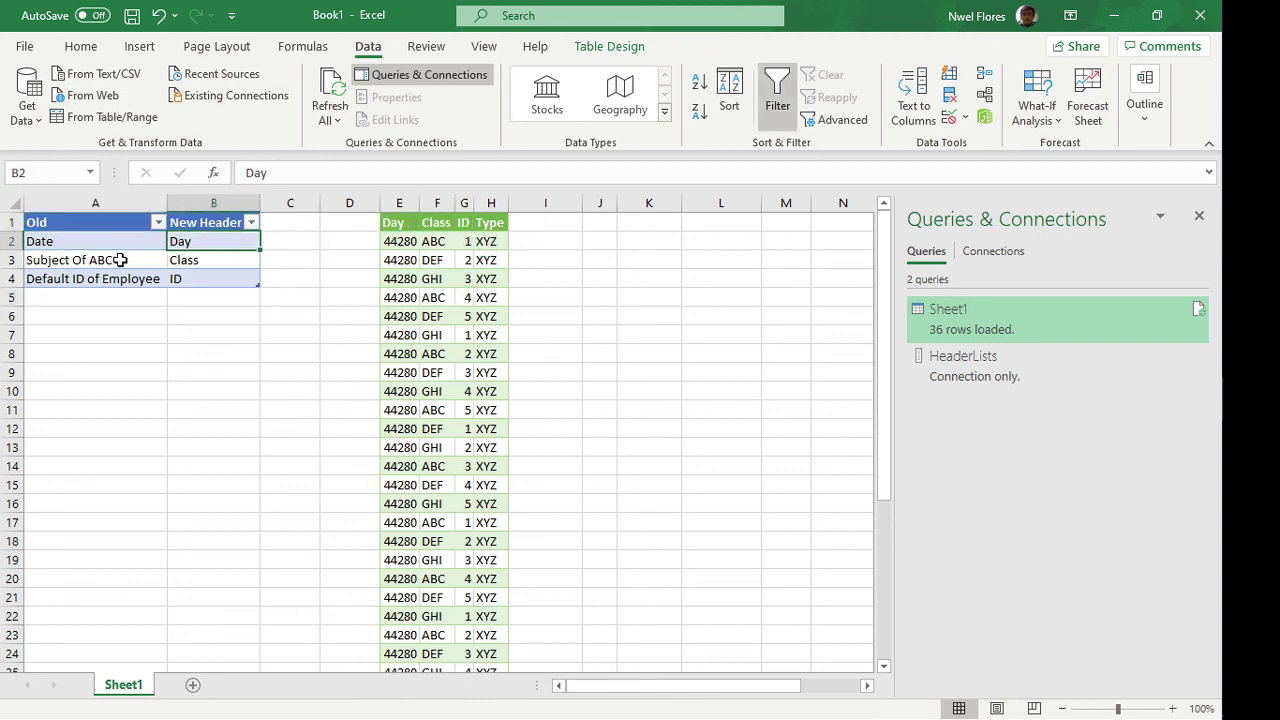
{"action": "left_click", "coordinate": [120, 260]}
{"action": "left_click", "coordinate": [200, 262]}
{"action": "left_click", "coordinate": [118, 281]}
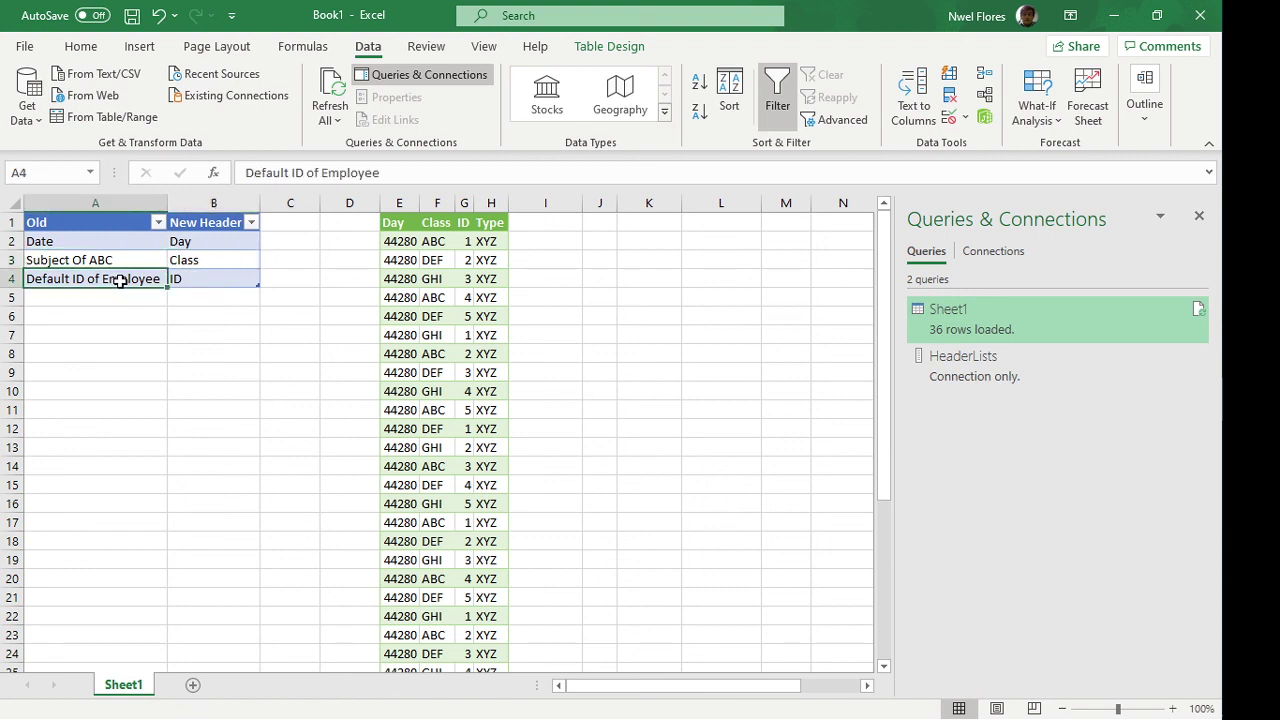
{"action": "left_click", "coordinate": [202, 281]}
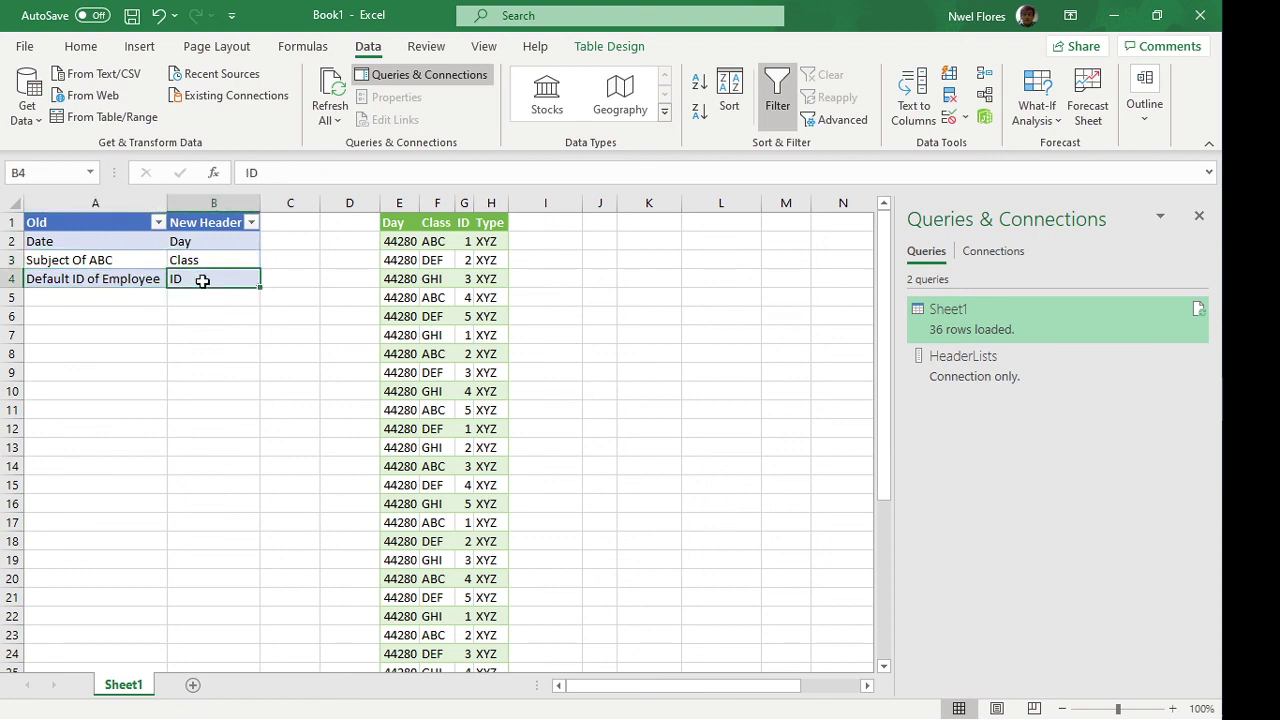